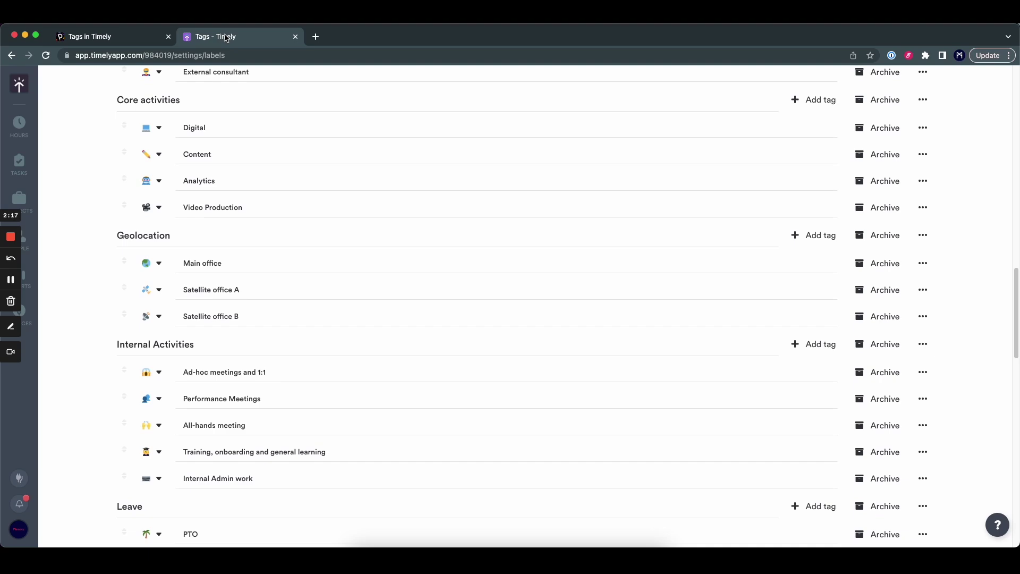
Step: Open the workspace's tag settings and look over the tag lists, from Commercial Production down to Web design
{"action": "scroll", "coordinate": [251, 232], "scroll_direction": "up", "scroll_amount": 15}
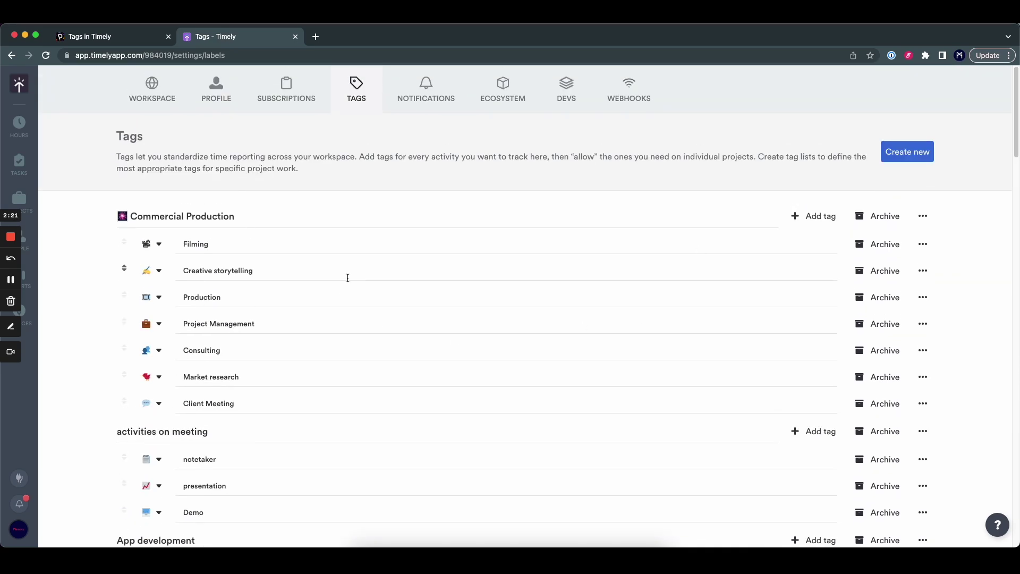
{"action": "left_click", "coordinate": [21, 479]}
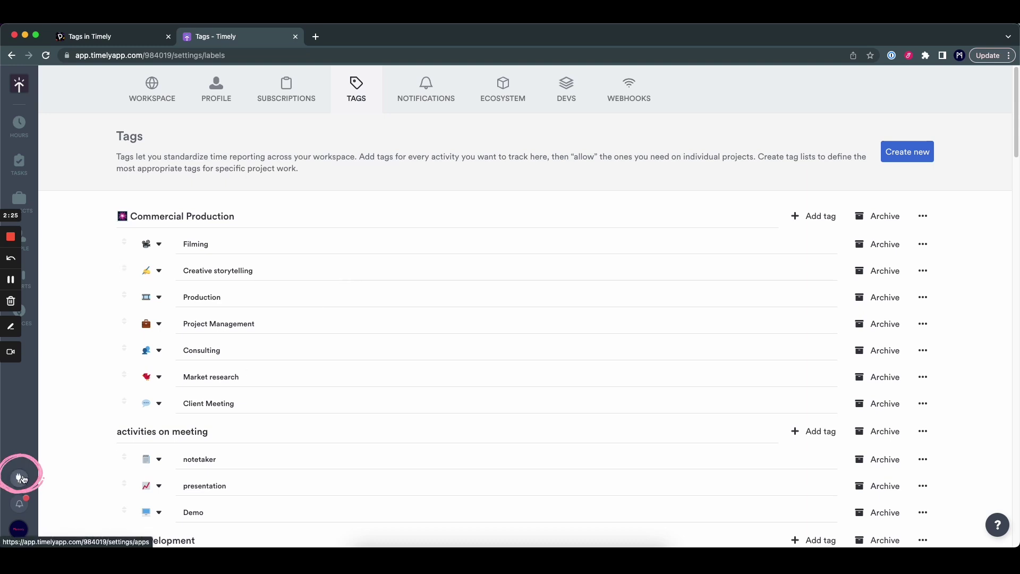
{"action": "left_click", "coordinate": [357, 91]}
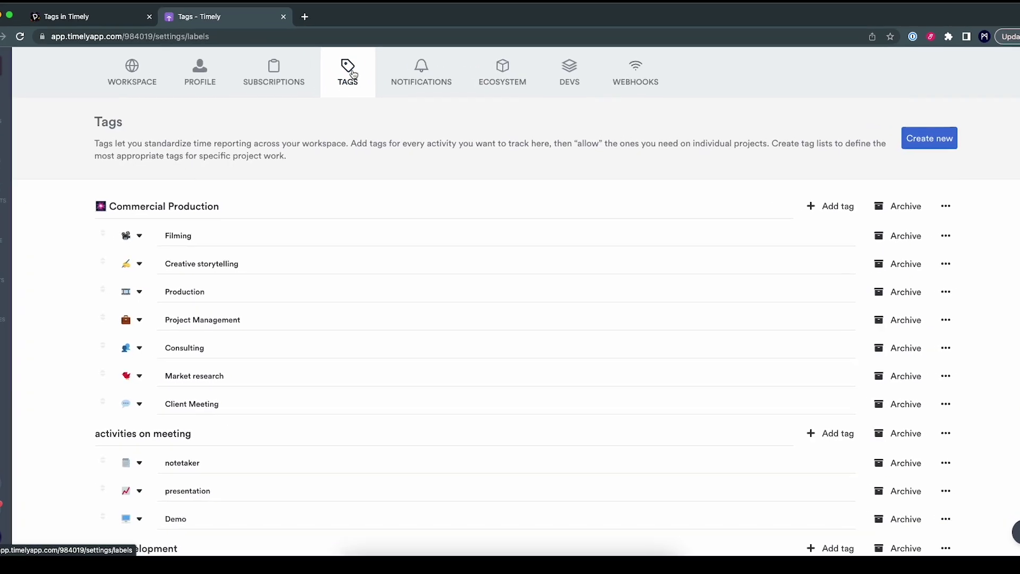
{"action": "scroll", "coordinate": [294, 178], "scroll_direction": "down", "scroll_amount": 10}
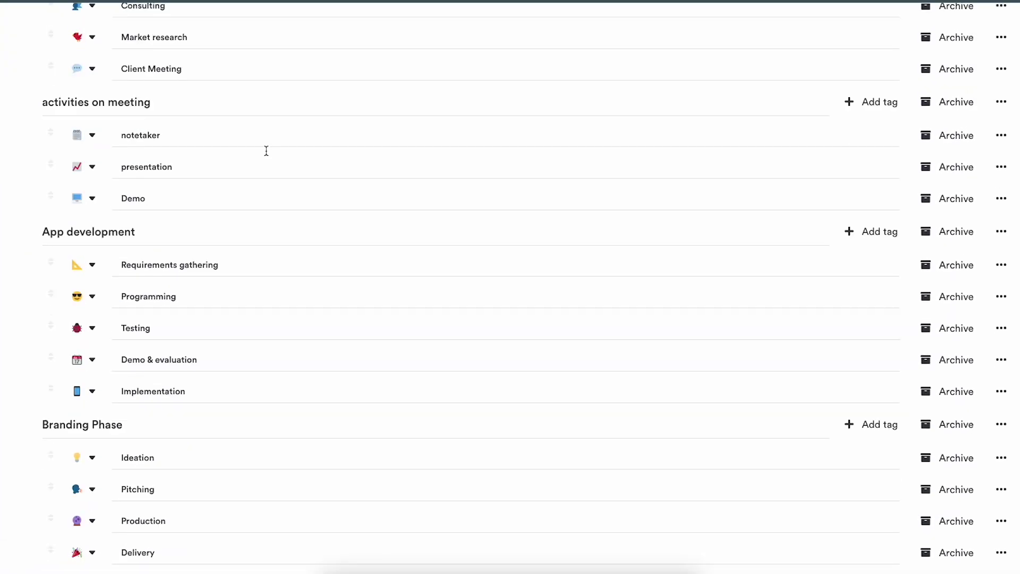
{"action": "scroll", "coordinate": [267, 154], "scroll_direction": "down", "scroll_amount": 20}
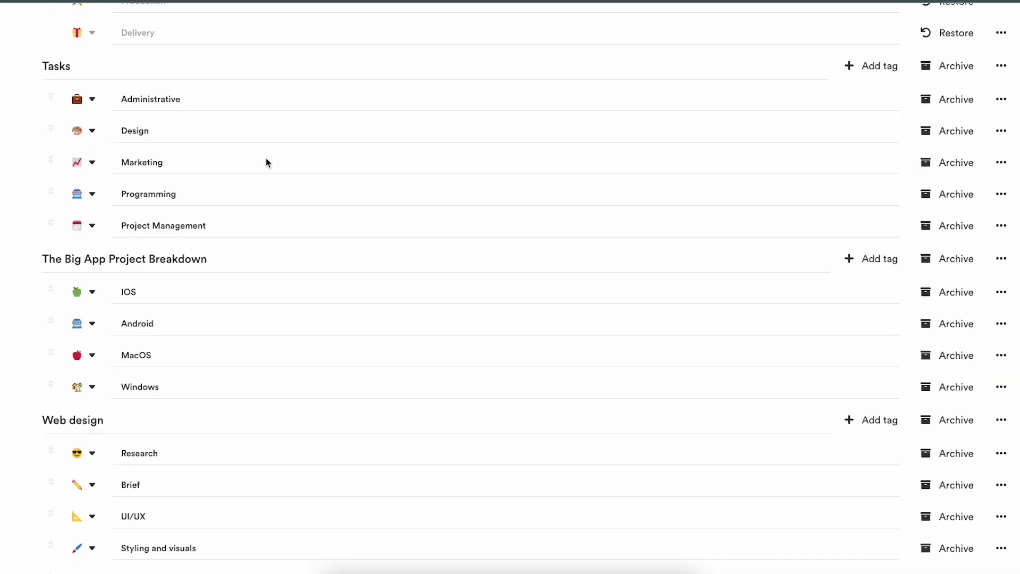
{"action": "scroll", "coordinate": [278, 271], "scroll_direction": "up", "scroll_amount": 20}
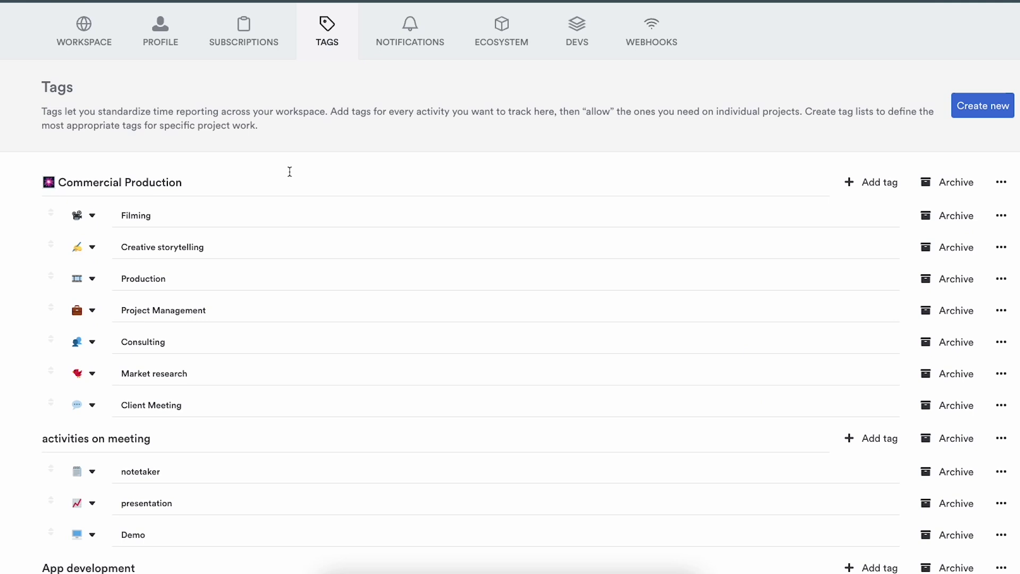
{"action": "left_click", "coordinate": [131, 180]}
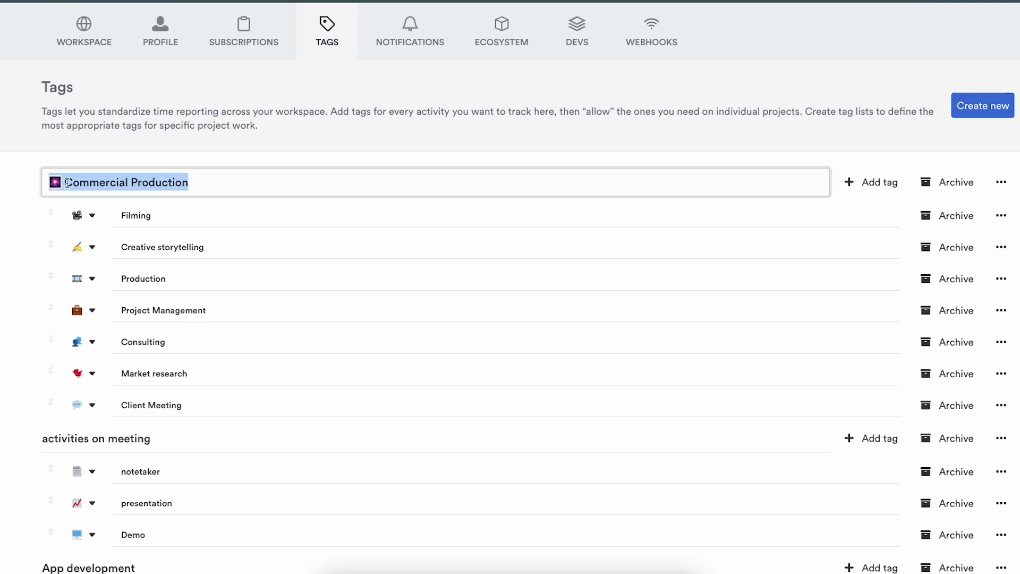
{"action": "left_click", "coordinate": [10, 187]}
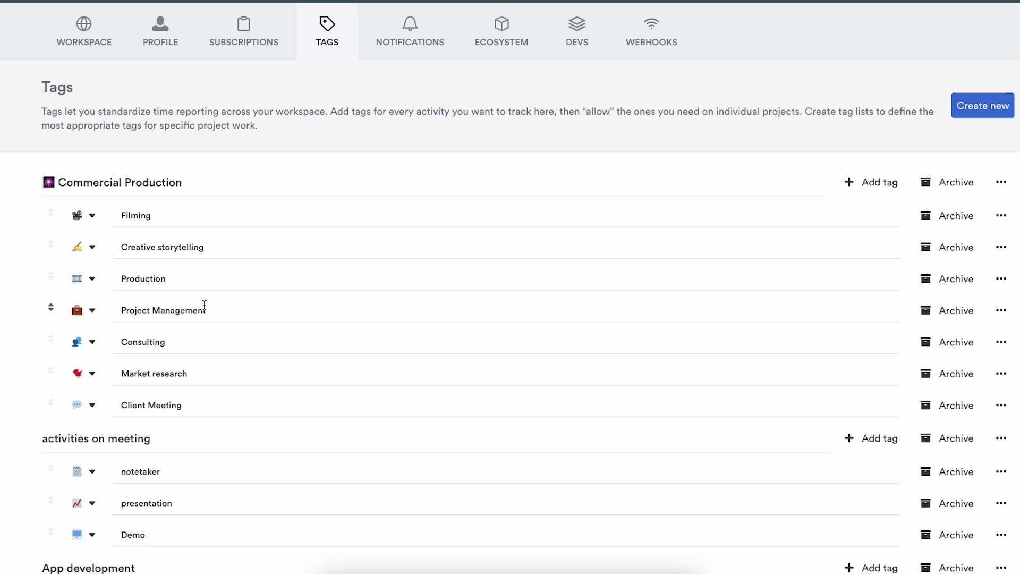
Step: Examine the individual tags in each list, from App development and Branding Phase through Leave, the archived lists and The Big App Project Breakdown
{"action": "scroll", "coordinate": [217, 275], "scroll_direction": "down", "scroll_amount": 6}
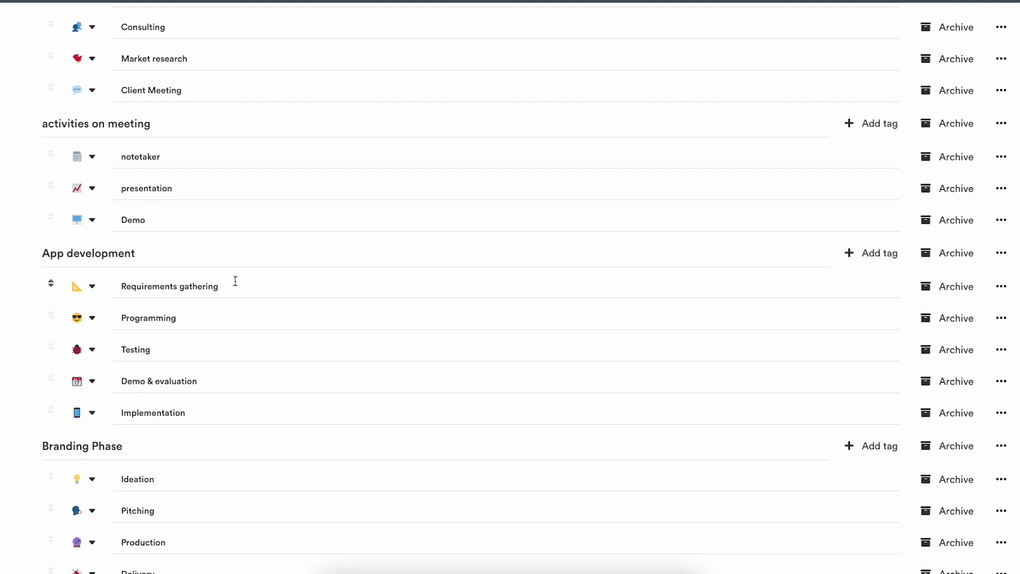
{"action": "scroll", "coordinate": [237, 300], "scroll_direction": "down", "scroll_amount": 5}
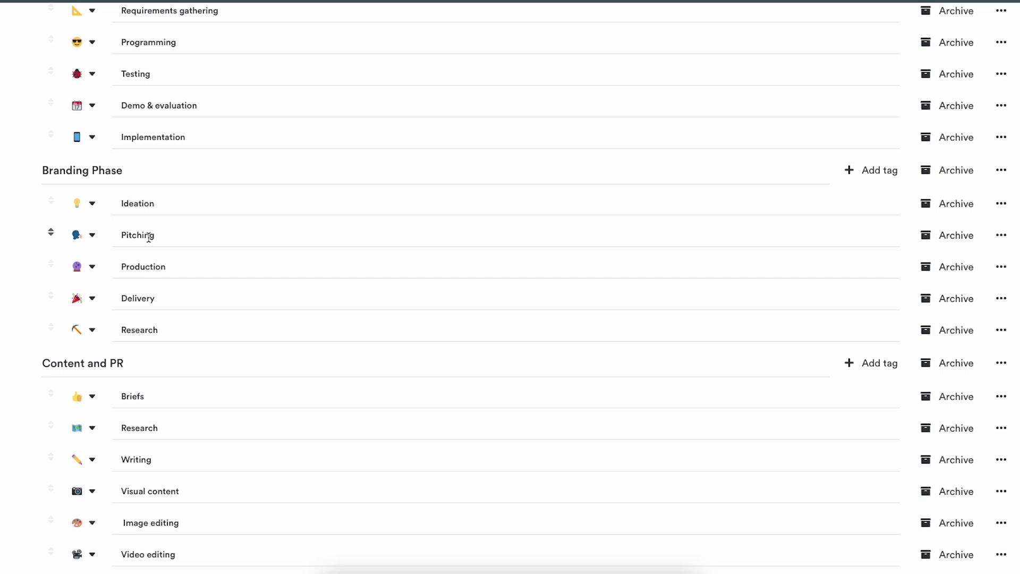
{"action": "scroll", "coordinate": [149, 236], "scroll_direction": "down", "scroll_amount": 6}
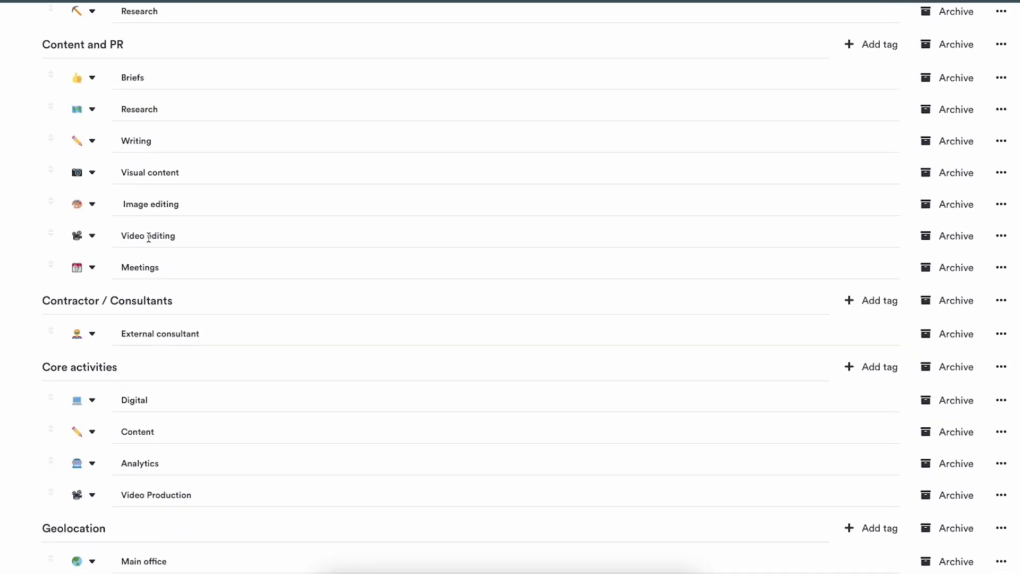
{"action": "scroll", "coordinate": [148, 236], "scroll_direction": "down", "scroll_amount": 6}
{"action": "scroll", "coordinate": [172, 234], "scroll_direction": "down", "scroll_amount": 3}
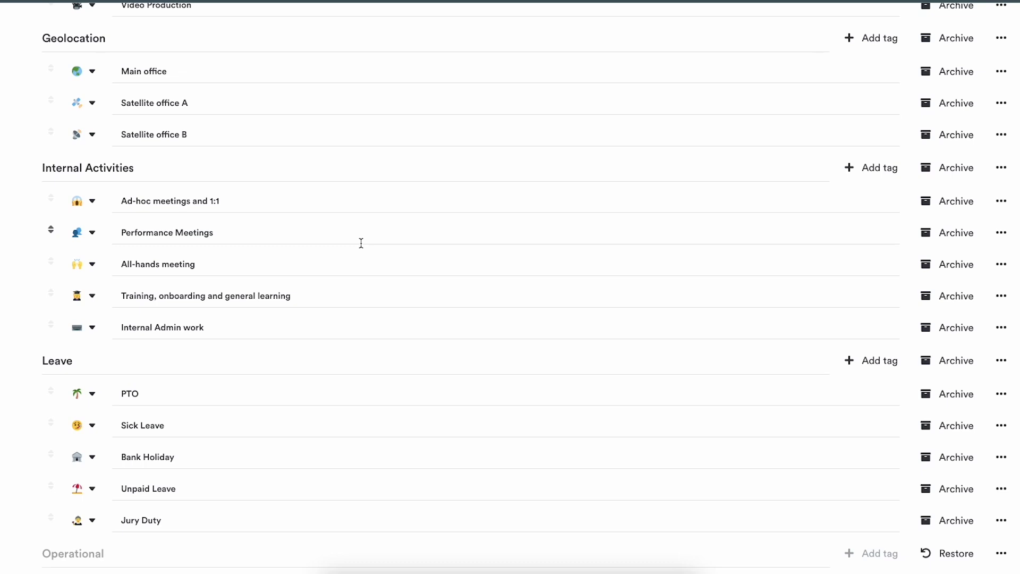
{"action": "scroll", "coordinate": [356, 248], "scroll_direction": "down", "scroll_amount": 3}
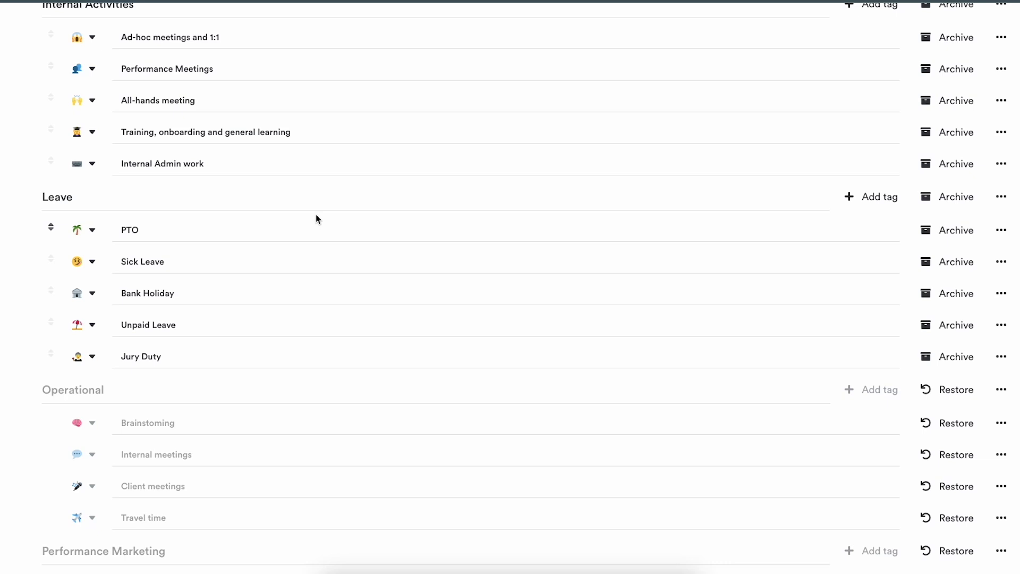
{"action": "scroll", "coordinate": [322, 208], "scroll_direction": "down", "scroll_amount": 11}
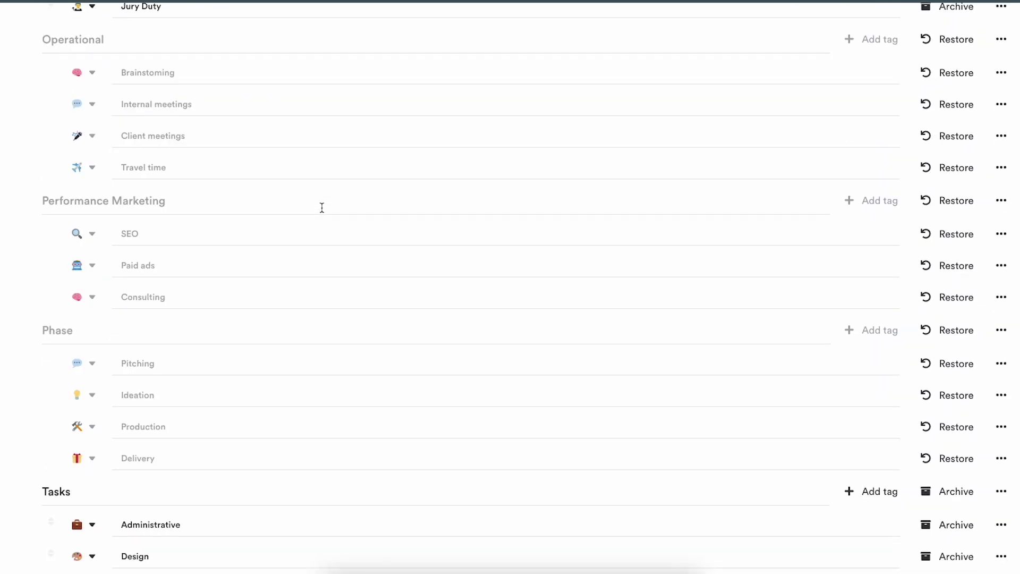
{"action": "scroll", "coordinate": [327, 207], "scroll_direction": "down", "scroll_amount": 4}
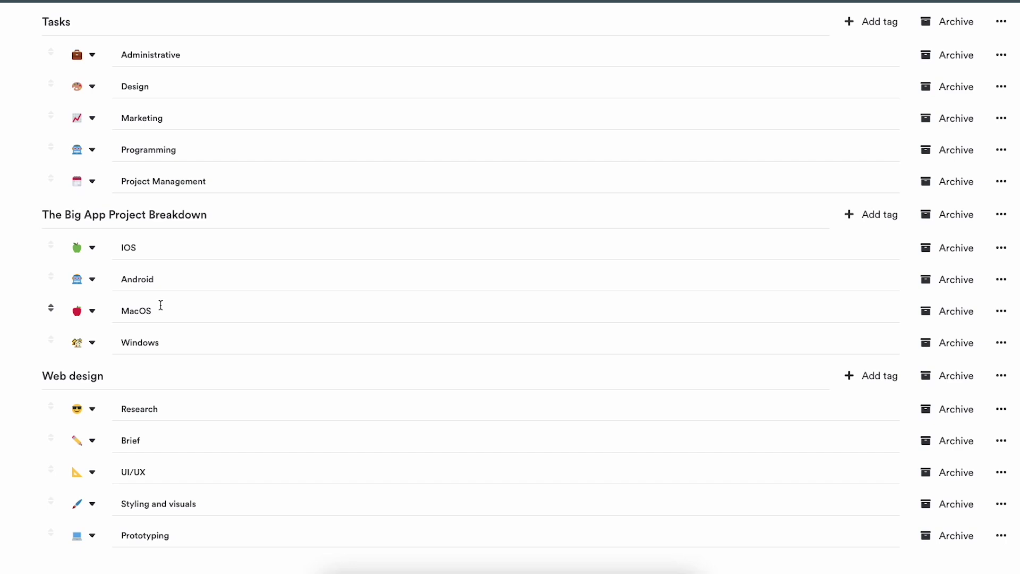
{"action": "scroll", "coordinate": [161, 305], "scroll_direction": "up", "scroll_amount": 5}
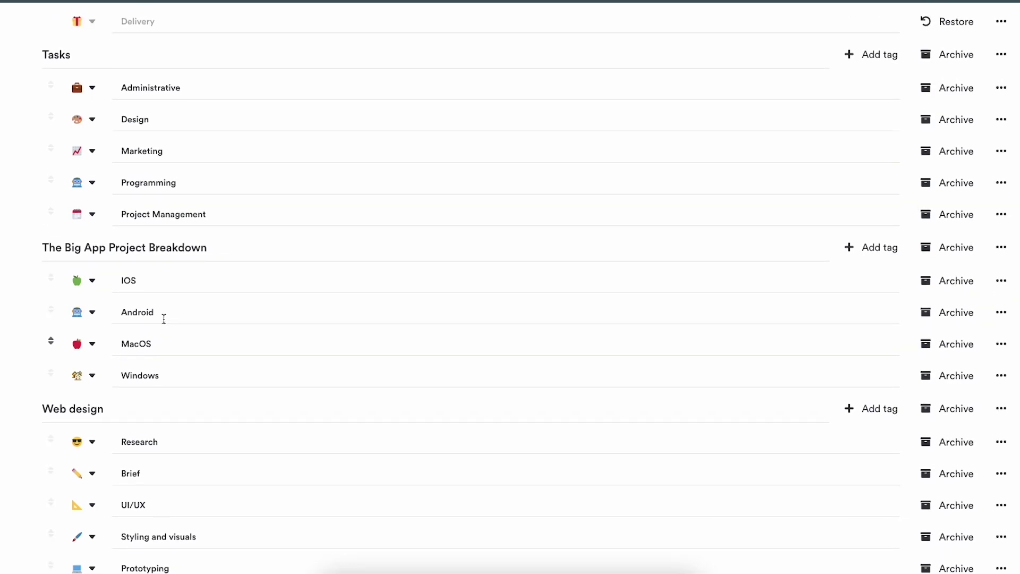
{"action": "scroll", "coordinate": [214, 183], "scroll_direction": "up", "scroll_amount": 4}
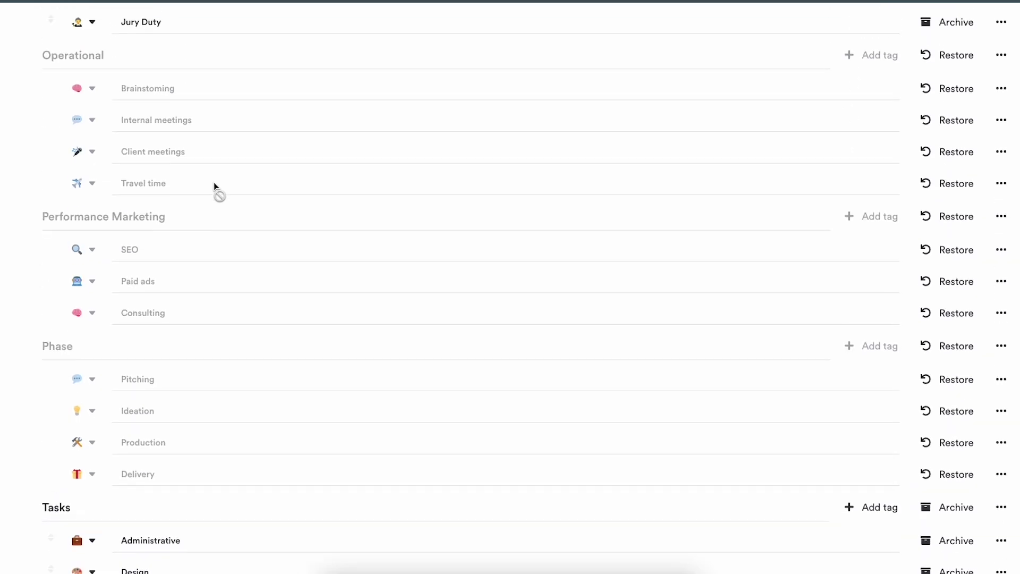
{"action": "scroll", "coordinate": [214, 182], "scroll_direction": "up", "scroll_amount": 20}
{"action": "scroll", "coordinate": [214, 183], "scroll_direction": "up", "scroll_amount": 11}
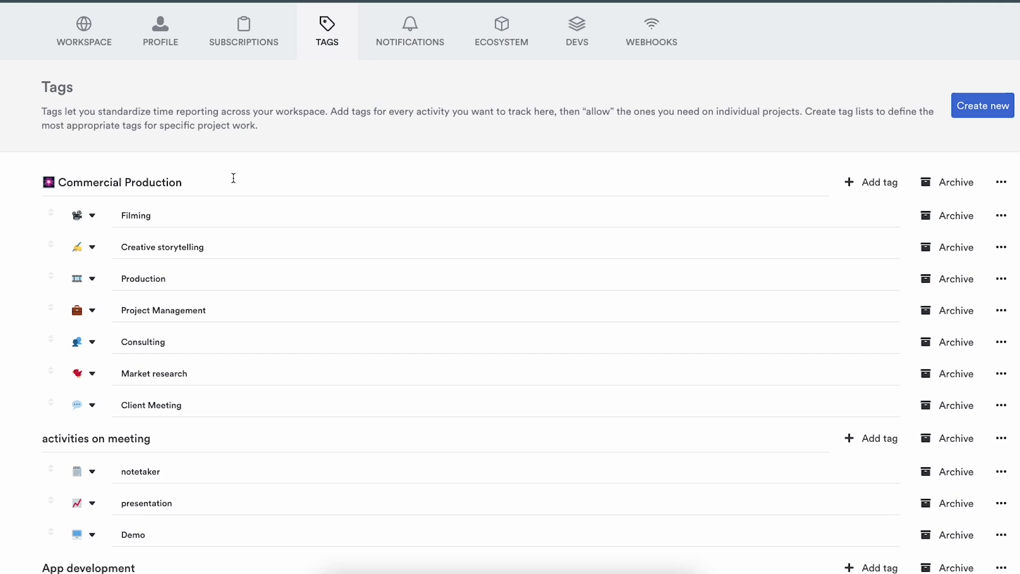
Step: Create a new tag list named "Enjoyment"
{"action": "scroll", "coordinate": [233, 178], "scroll_direction": "down", "scroll_amount": 1}
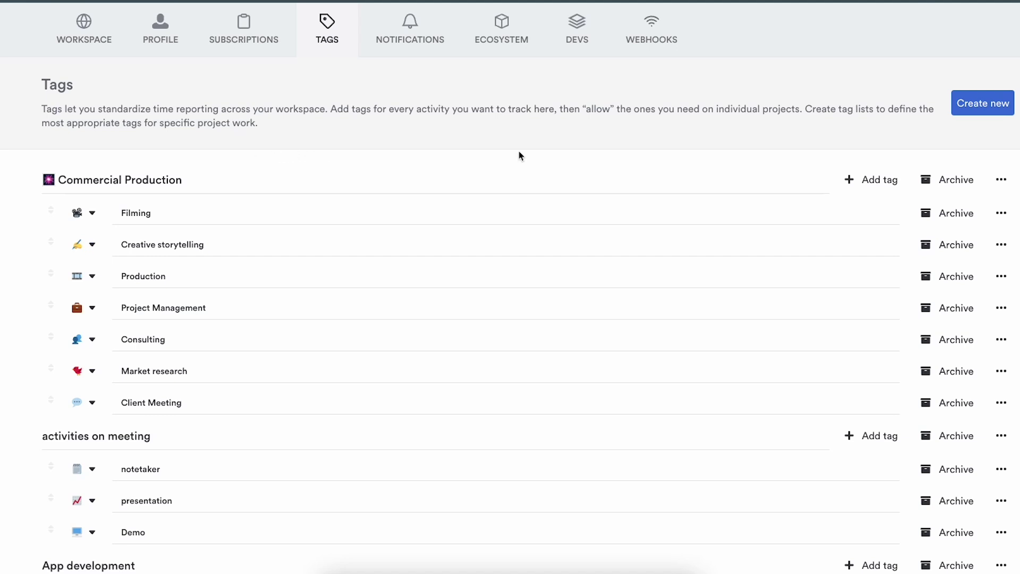
{"action": "left_click", "coordinate": [975, 116]}
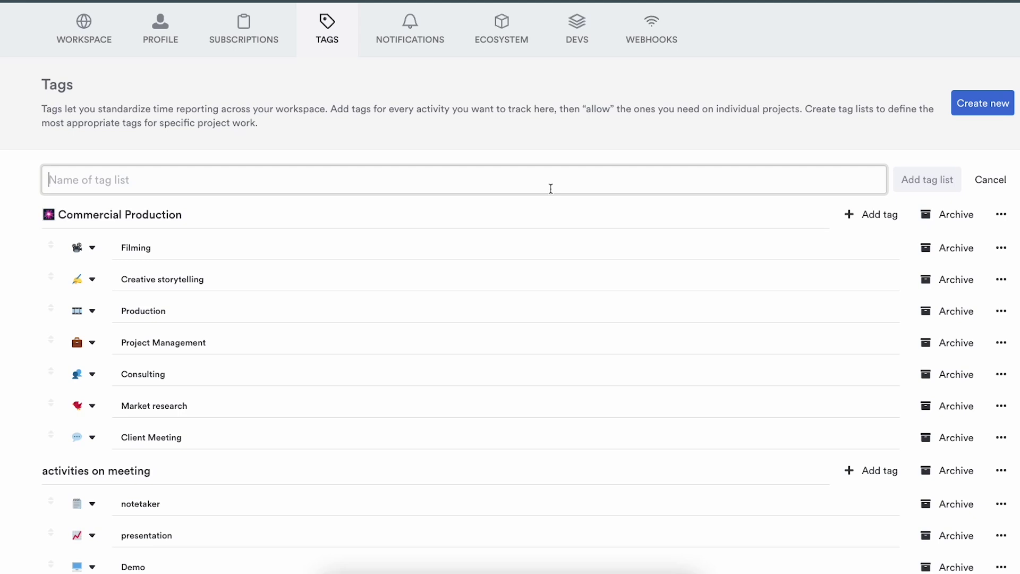
{"action": "type", "text": "En"}
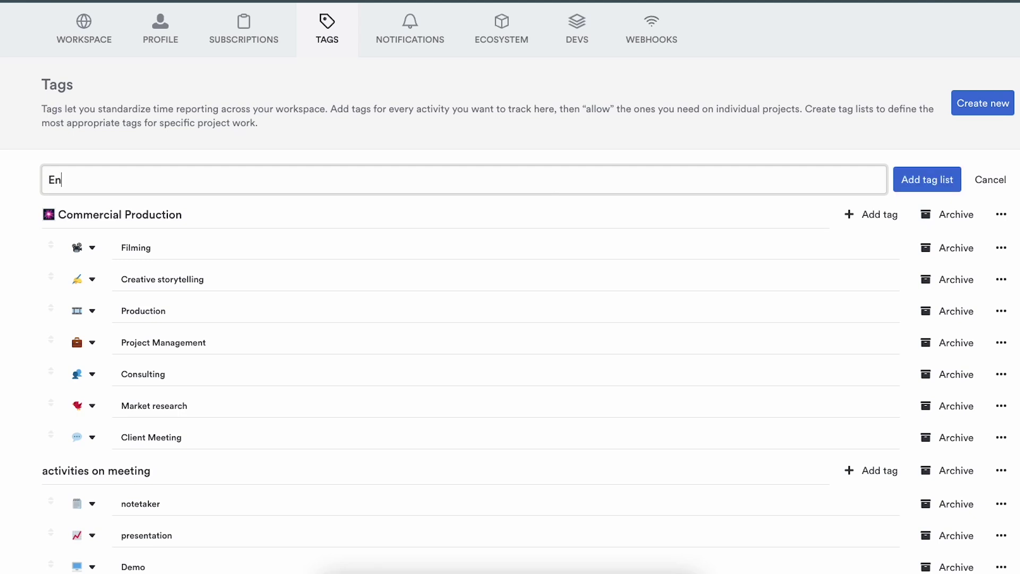
{"action": "type", "text": "joyment"}
{"action": "left_click", "coordinate": [918, 175]}
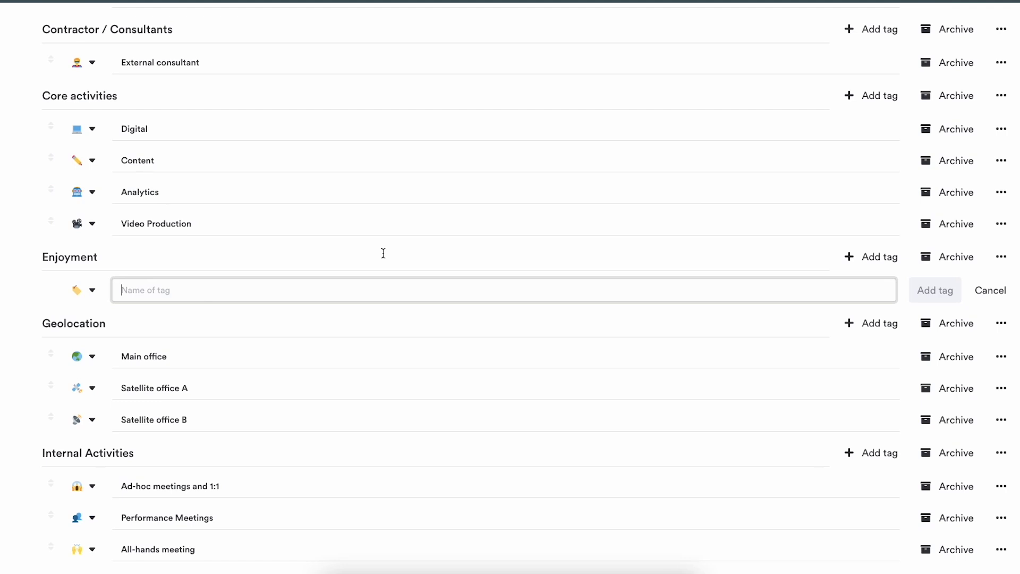
Step: Add the tag "Love it!" with the heart-eyes emoji to the Enjoyment list
{"action": "type", "text": "Love it!"}
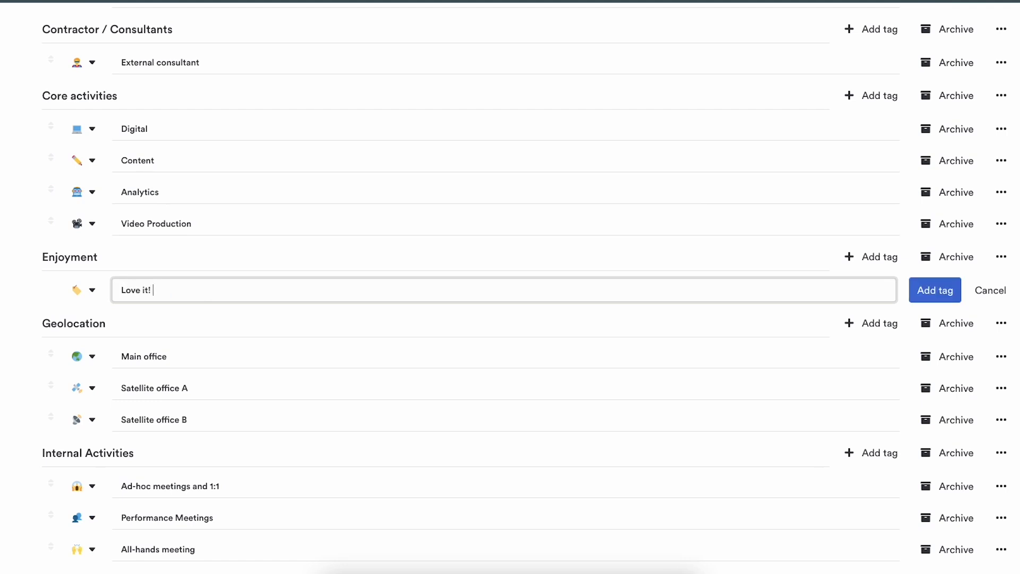
{"action": "left_click", "coordinate": [81, 293]}
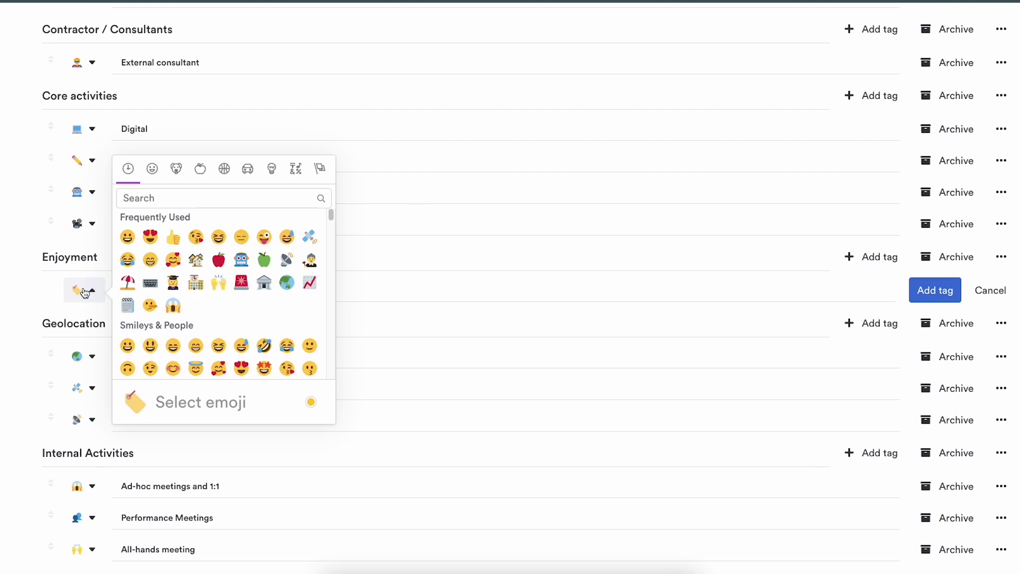
{"action": "left_click", "coordinate": [149, 239]}
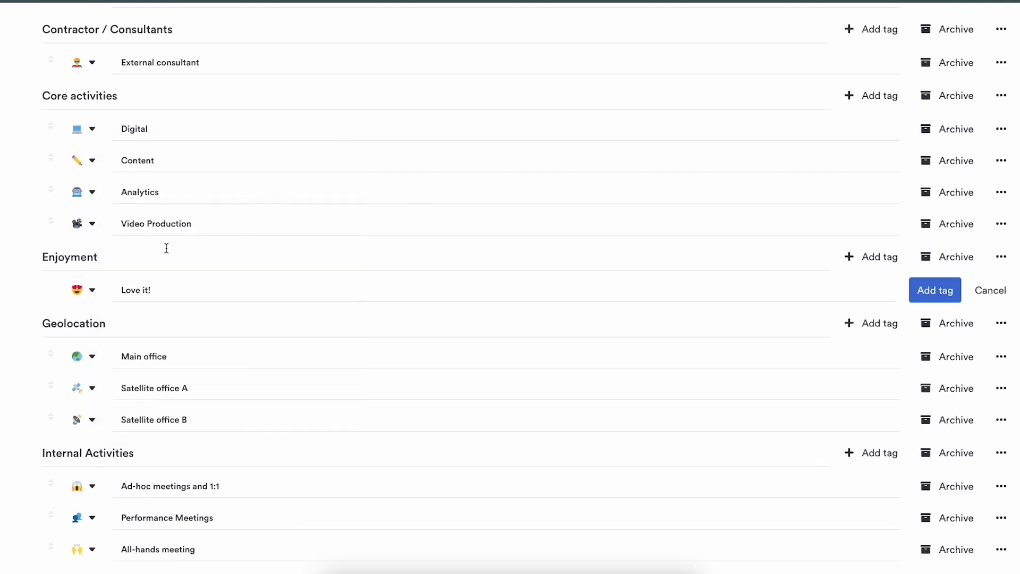
{"action": "left_click", "coordinate": [933, 290]}
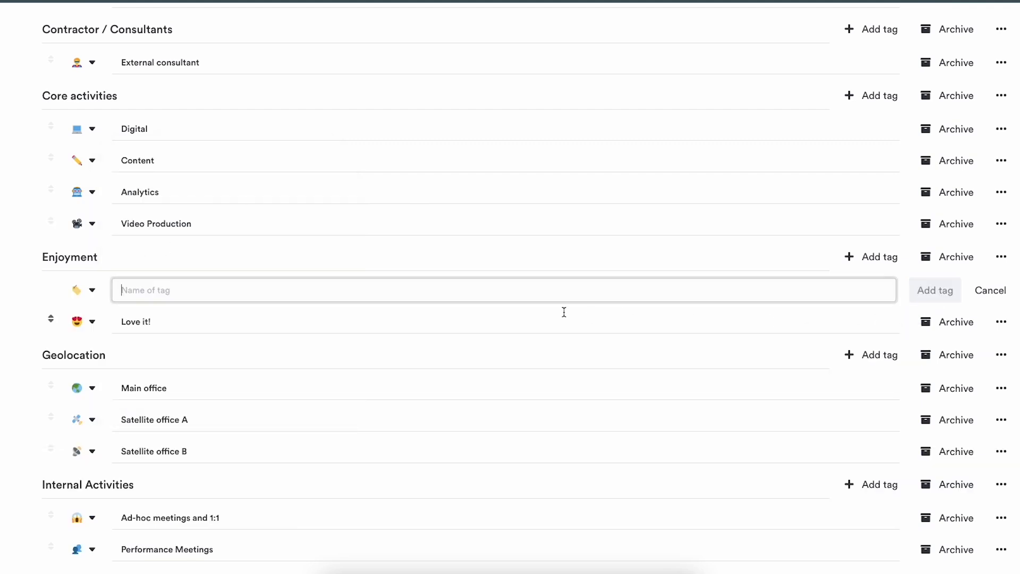
Step: Add the tag "Like it!" with the grinning face emoji to the Enjoyment list
{"action": "type", "text": "Like it!"}
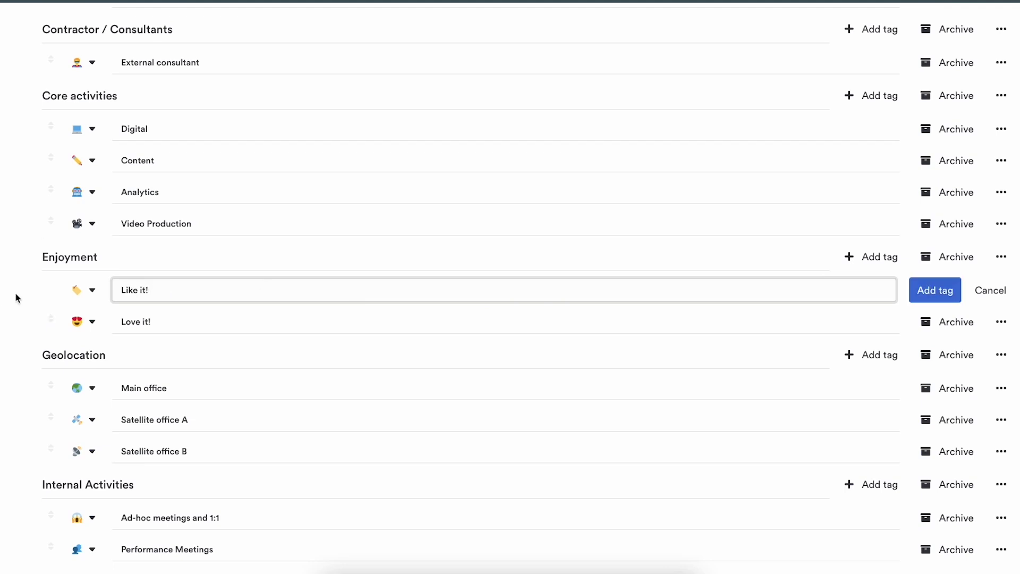
{"action": "left_click", "coordinate": [78, 291]}
{"action": "left_click", "coordinate": [127, 237]}
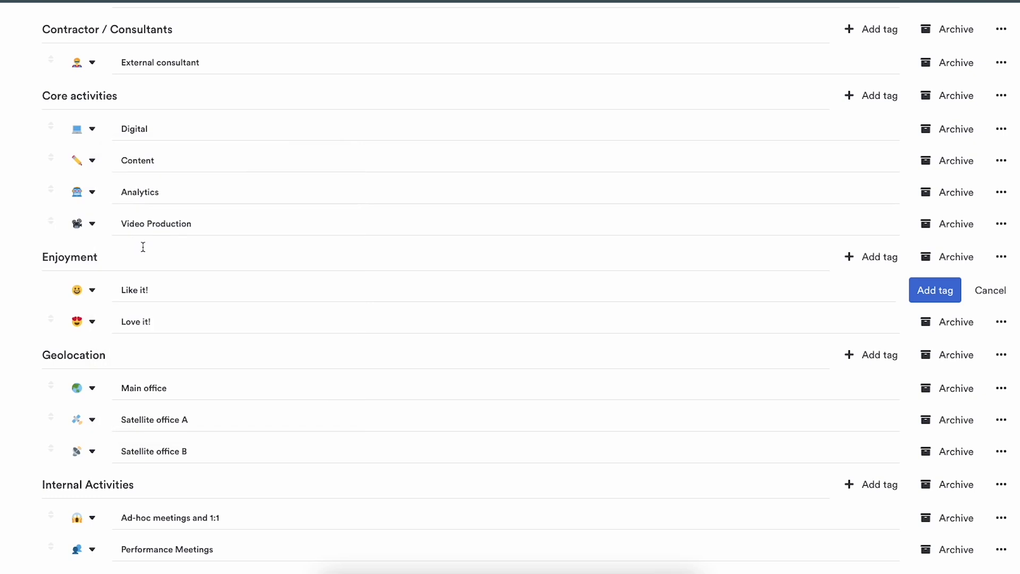
{"action": "left_click", "coordinate": [934, 291]}
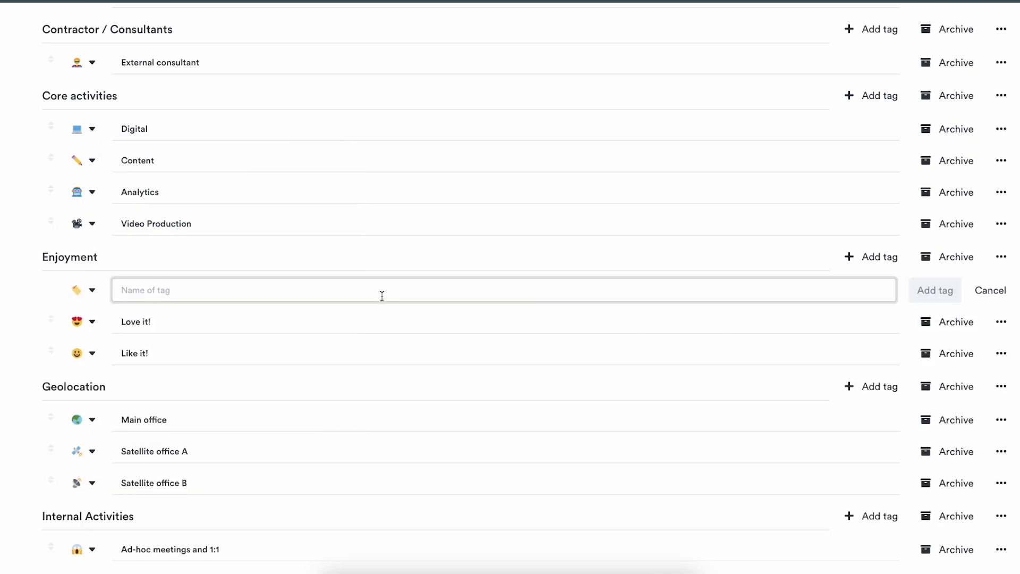
Step: Add the tag "Hate it!" with the expressionless face emoji to the Enjoyment list and finish adding tags
{"action": "type", "text": "Hate it!"}
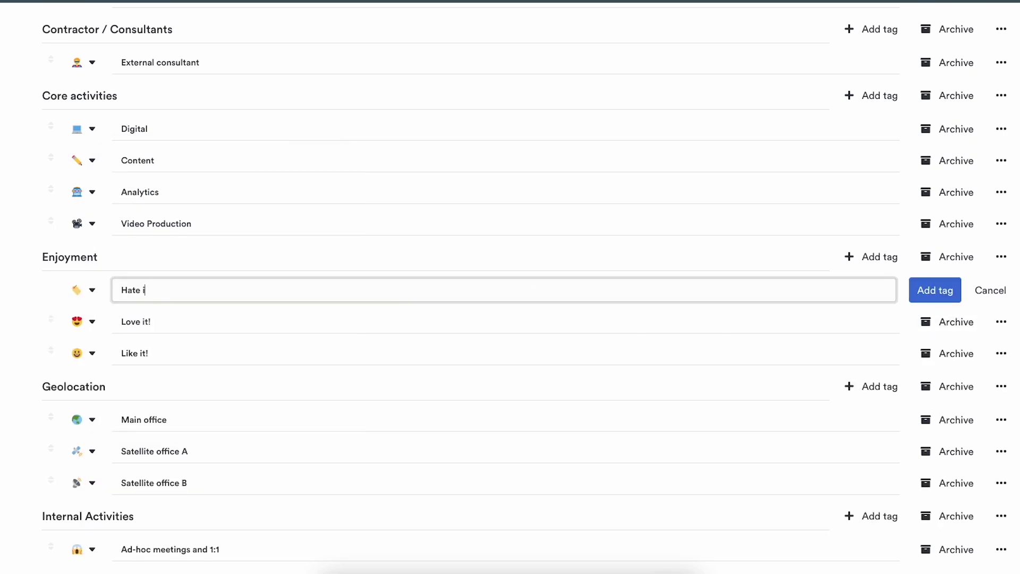
{"action": "left_click", "coordinate": [79, 290]}
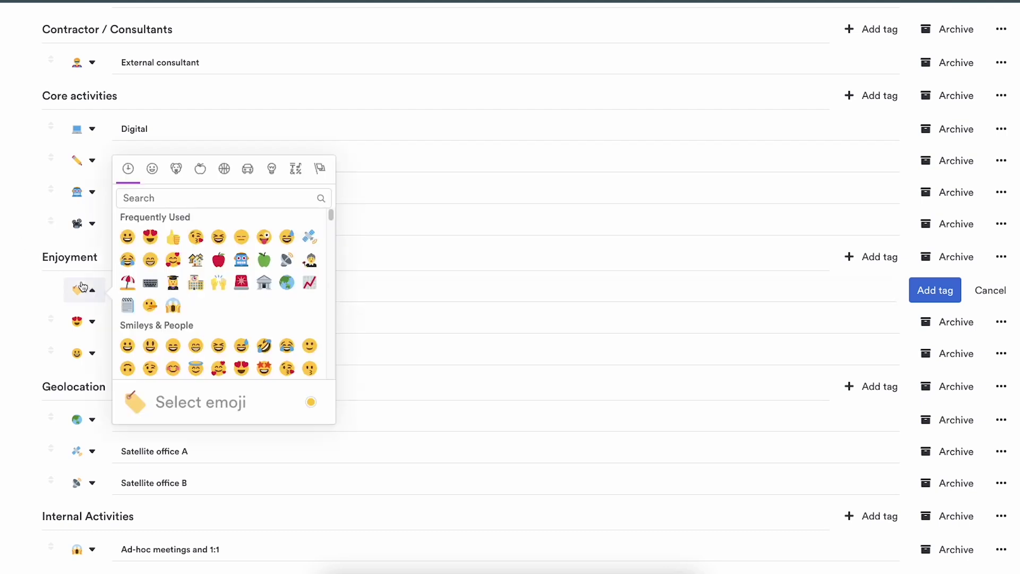
{"action": "left_click", "coordinate": [241, 238]}
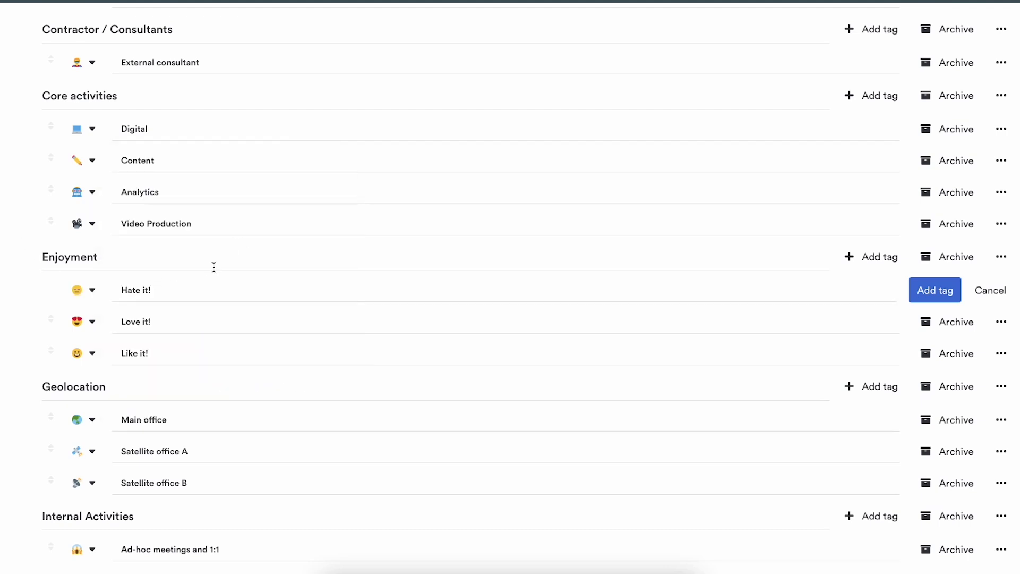
{"action": "left_click", "coordinate": [916, 301]}
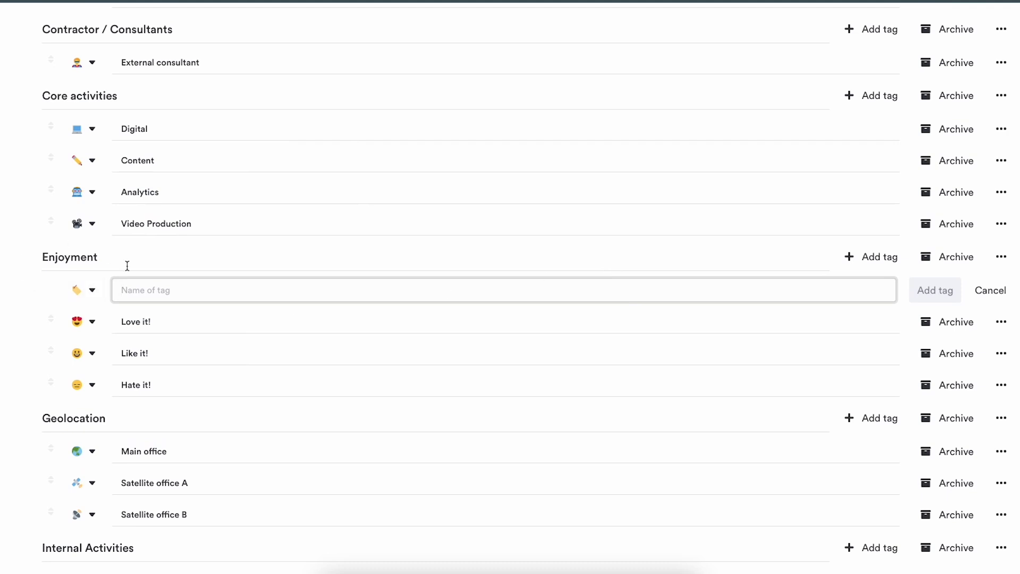
{"action": "left_click", "coordinate": [990, 291]}
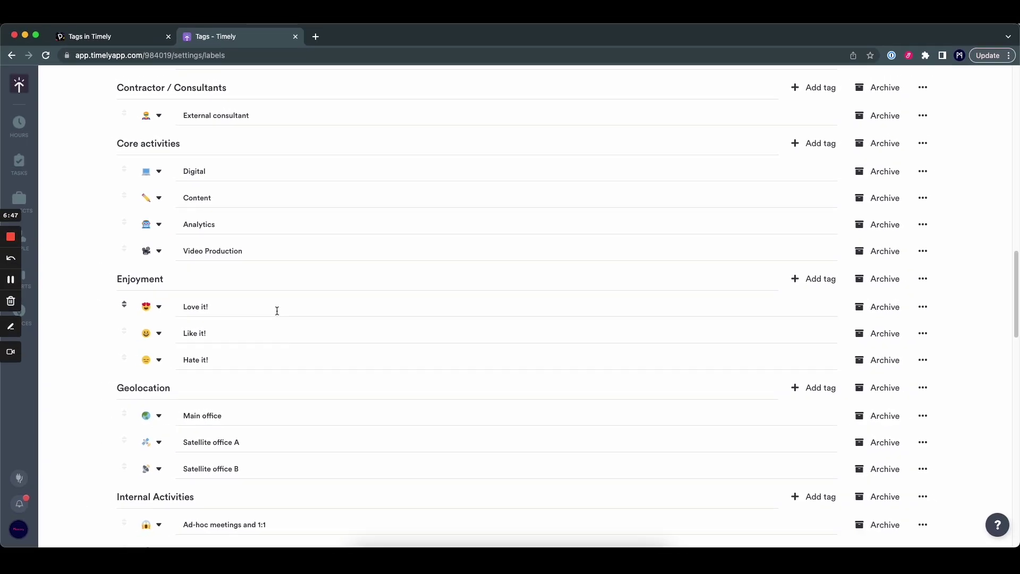
Step: Open the list of all projects and look through the active ones
{"action": "left_click", "coordinate": [24, 198]}
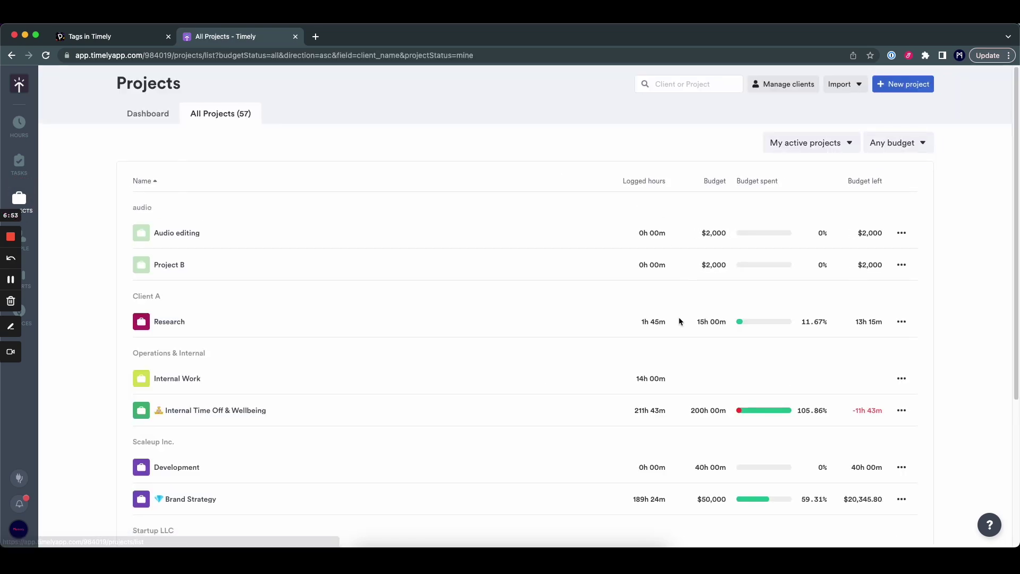
{"action": "scroll", "coordinate": [386, 291], "scroll_direction": "down", "scroll_amount": 4}
{"action": "scroll", "coordinate": [376, 301], "scroll_direction": "up", "scroll_amount": 4}
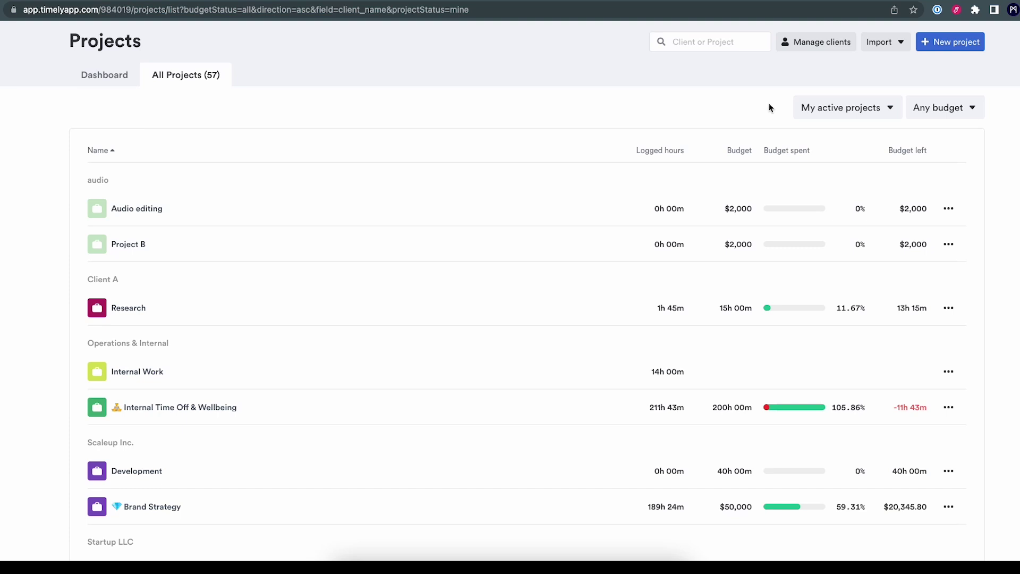
Step: Start a new project, allow all workspace tags on it, and look through the included tag lists
{"action": "left_click", "coordinate": [952, 49]}
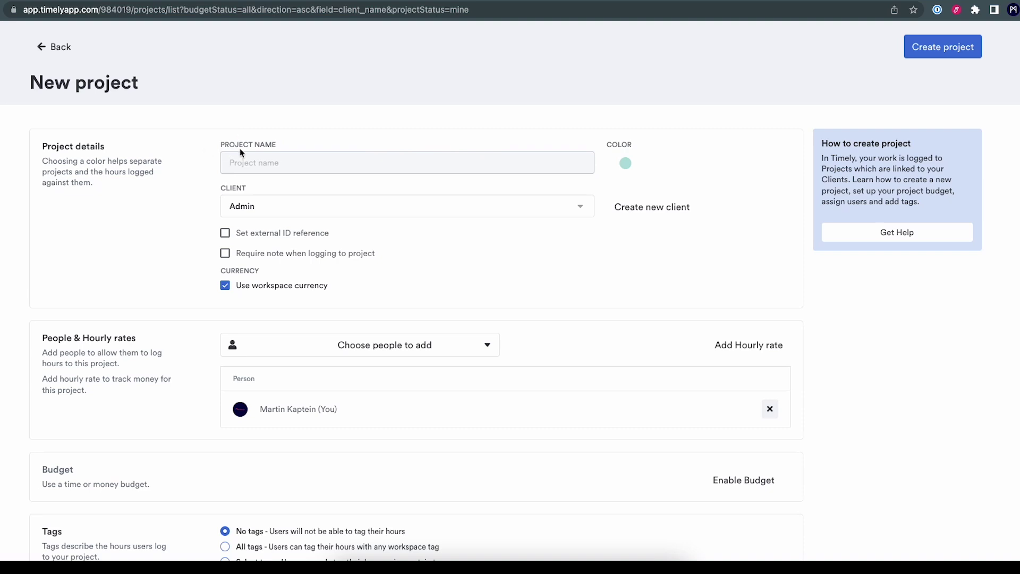
{"action": "scroll", "coordinate": [202, 202], "scroll_direction": "down", "scroll_amount": 3}
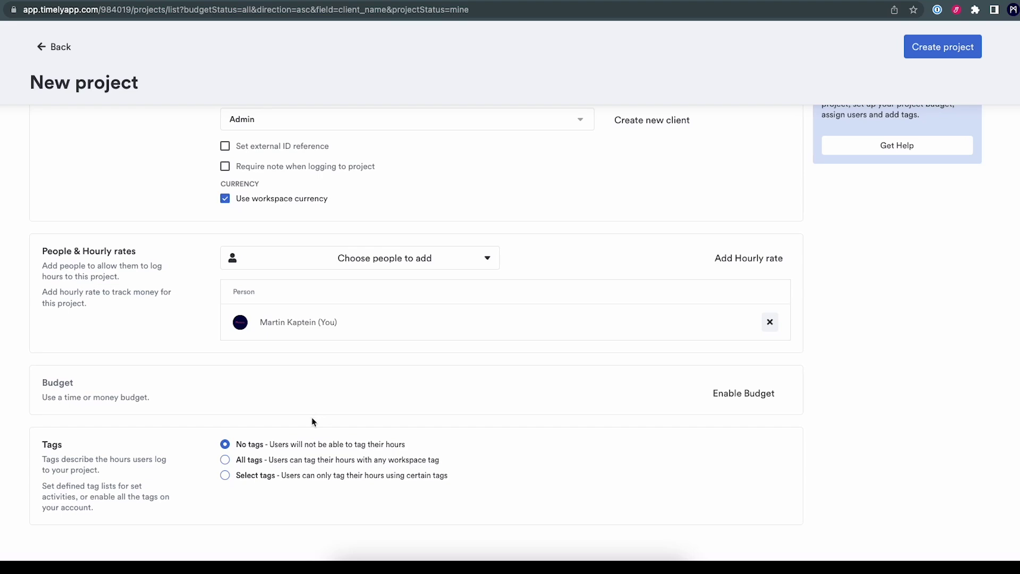
{"action": "left_click", "coordinate": [225, 460]}
{"action": "scroll", "coordinate": [274, 397], "scroll_direction": "down", "scroll_amount": 1}
{"action": "scroll", "coordinate": [275, 397], "scroll_direction": "down", "scroll_amount": 20}
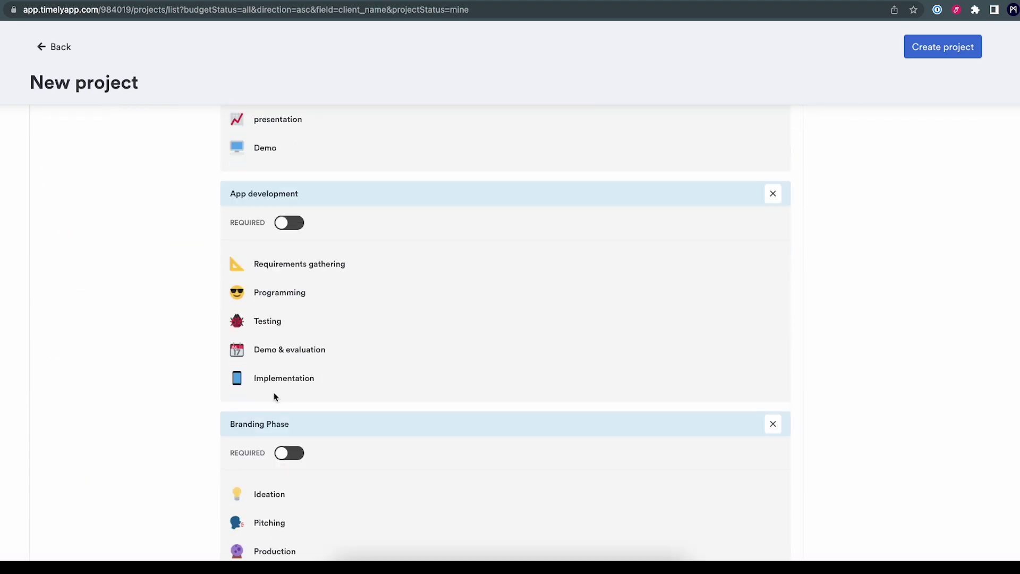
{"action": "scroll", "coordinate": [277, 410], "scroll_direction": "up", "scroll_amount": 20}
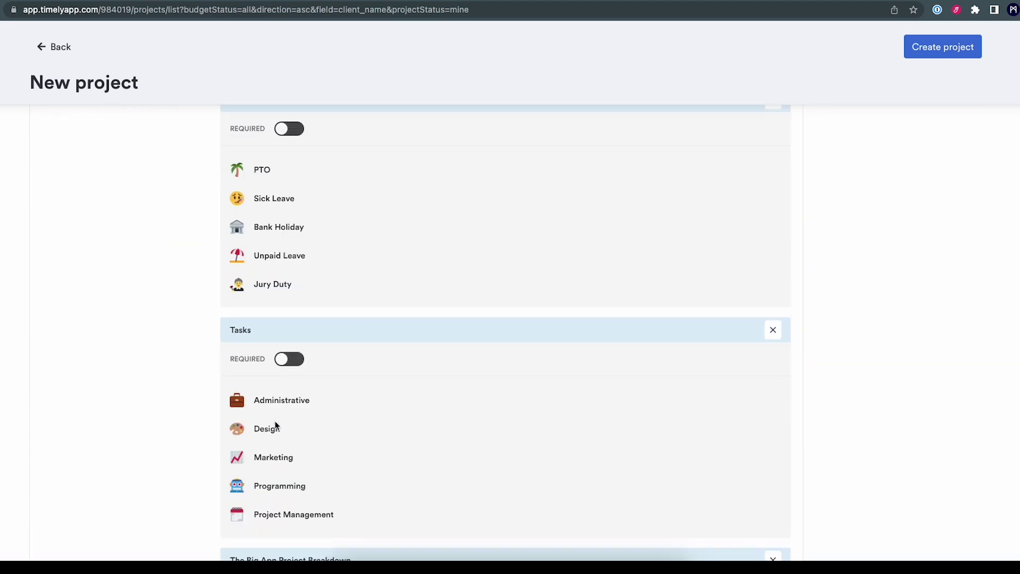
{"action": "scroll", "coordinate": [274, 427], "scroll_direction": "down", "scroll_amount": 10}
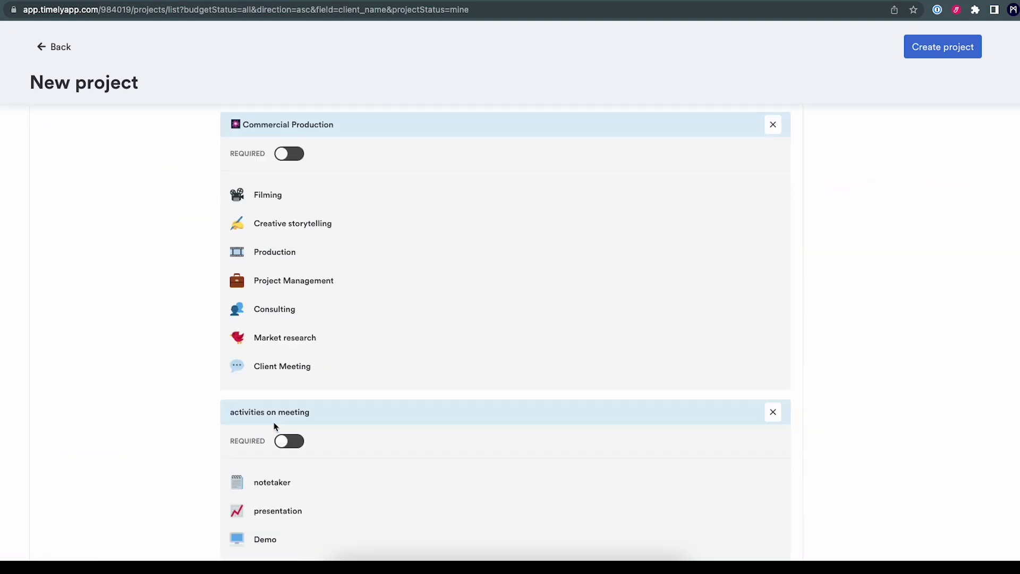
{"action": "scroll", "coordinate": [275, 426], "scroll_direction": "up", "scroll_amount": 5}
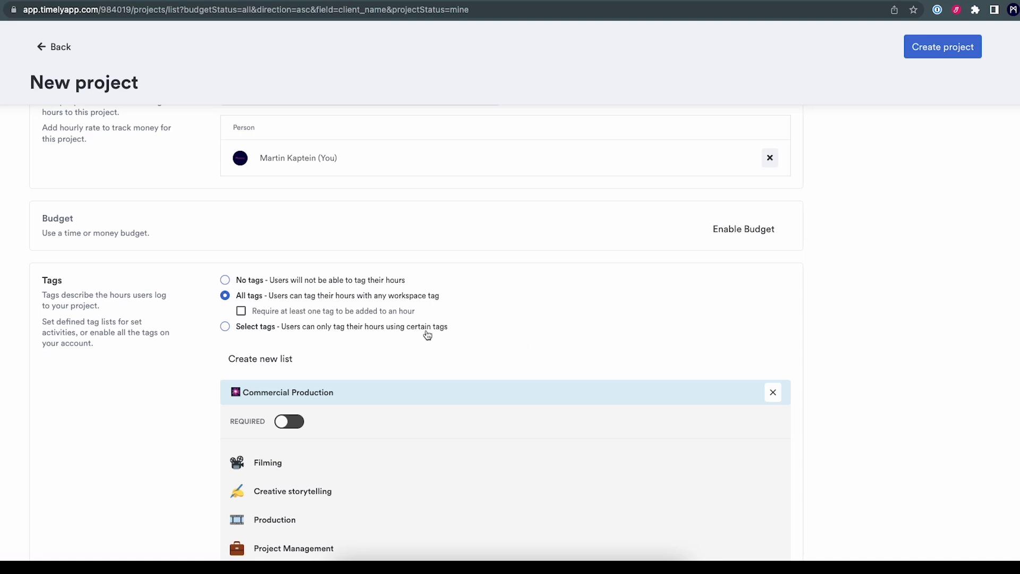
Step: Restrict the new project to selected tags and add the existing Commercial Production and Enjoyment tag lists
{"action": "left_click", "coordinate": [226, 326]}
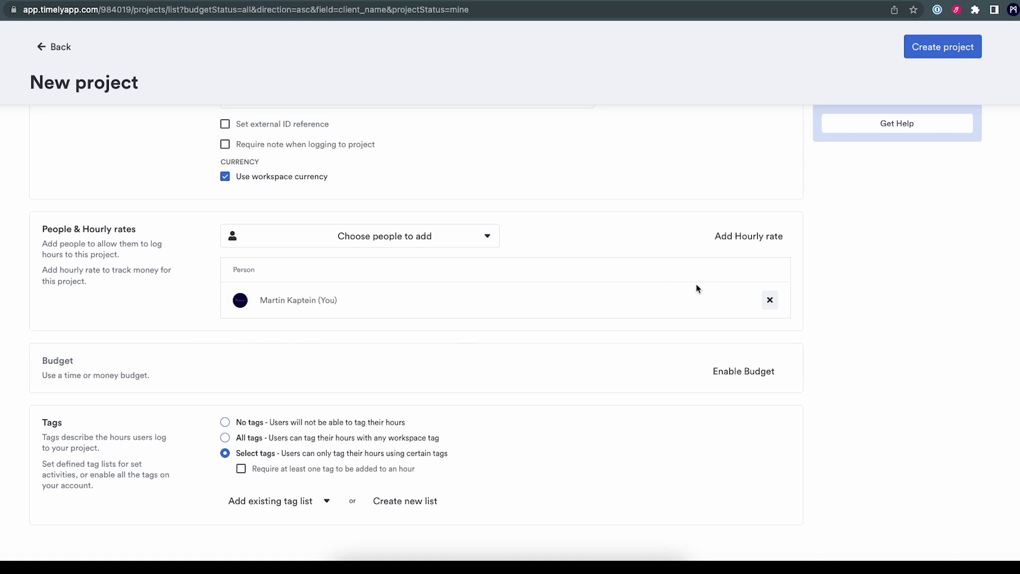
{"action": "left_click", "coordinate": [261, 507]}
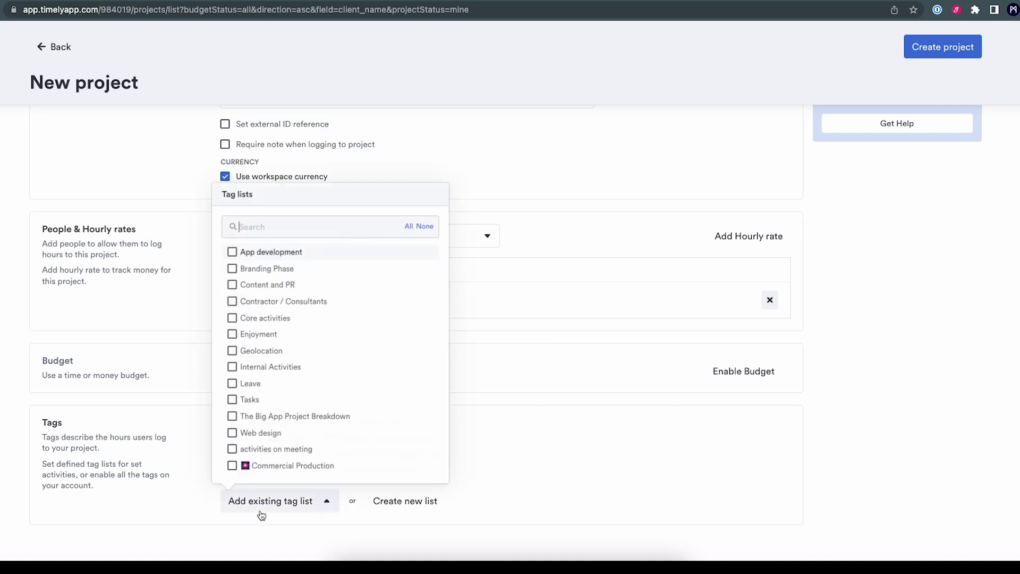
{"action": "left_click", "coordinate": [232, 467]}
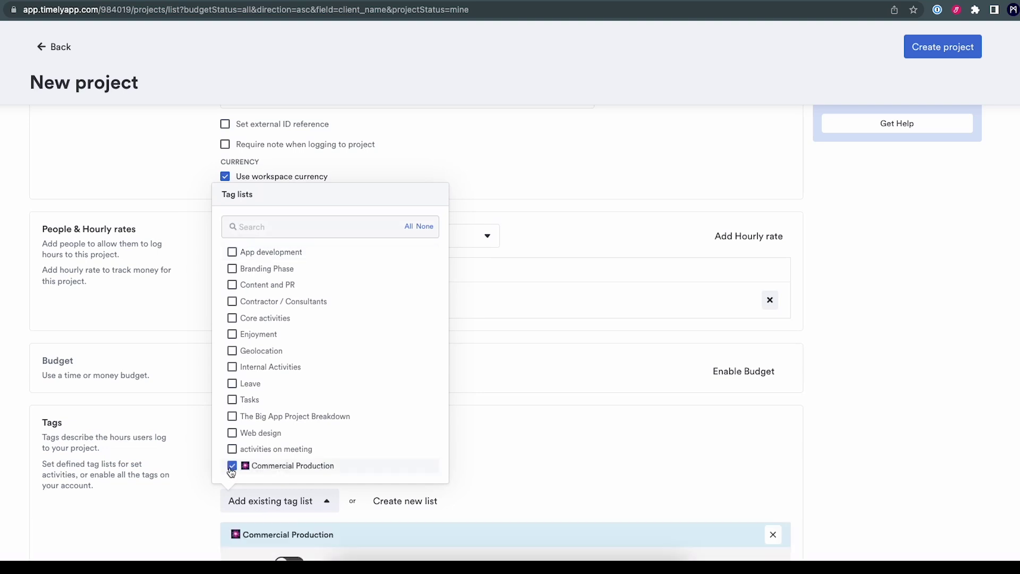
{"action": "left_click", "coordinate": [232, 334]}
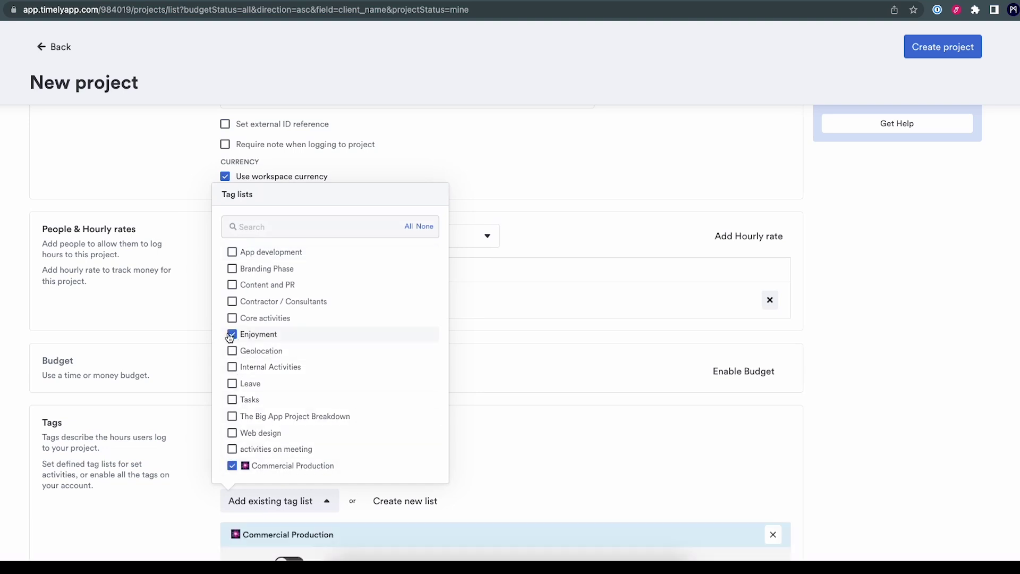
{"action": "left_click", "coordinate": [22, 364]}
{"action": "scroll", "coordinate": [239, 361], "scroll_direction": "down", "scroll_amount": 8}
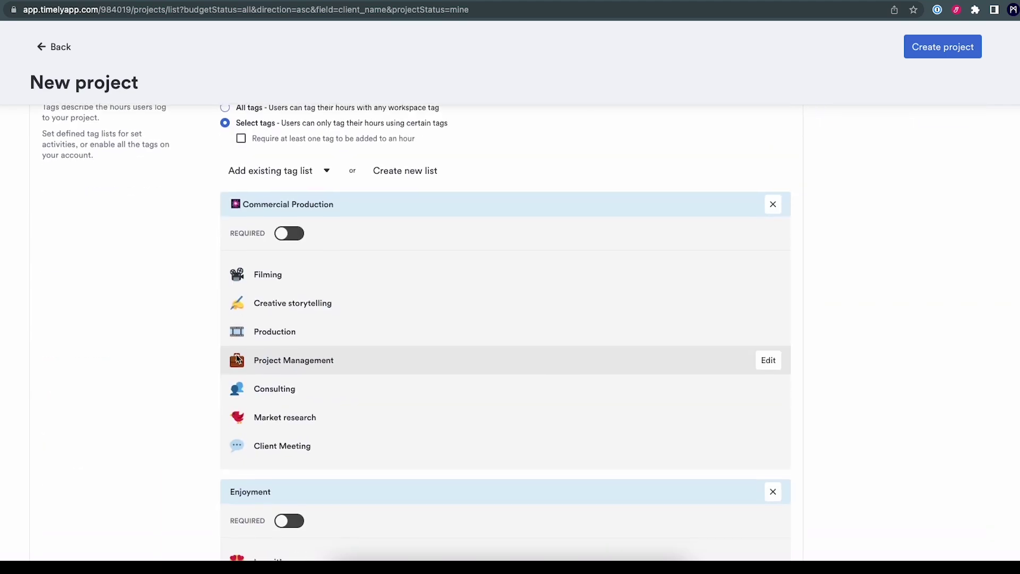
{"action": "scroll", "coordinate": [493, 292], "scroll_direction": "up", "scroll_amount": 5}
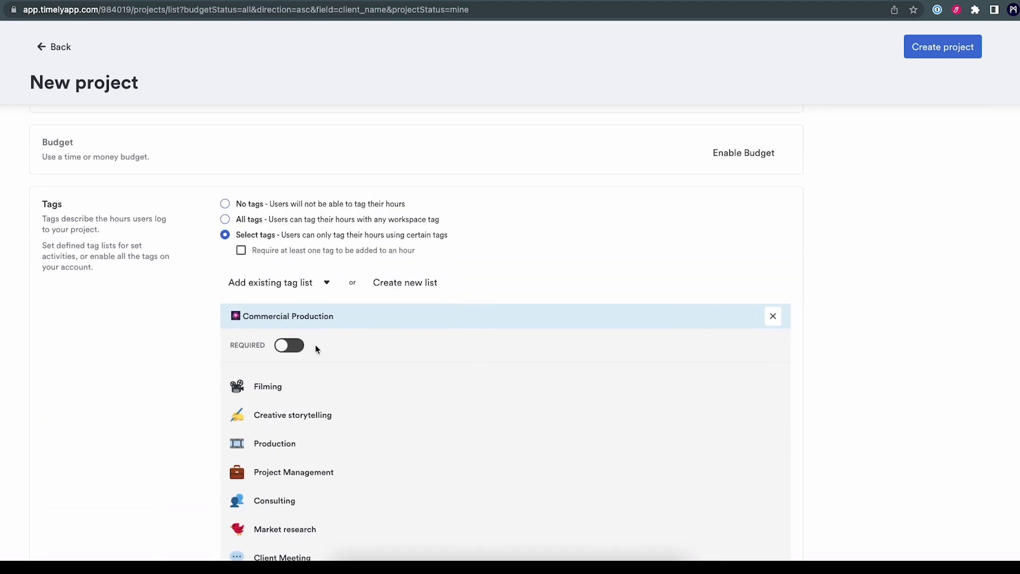
Step: Try requiring at least one tag per hour on the new project, and turn that requirement off again
{"action": "left_click", "coordinate": [242, 252]}
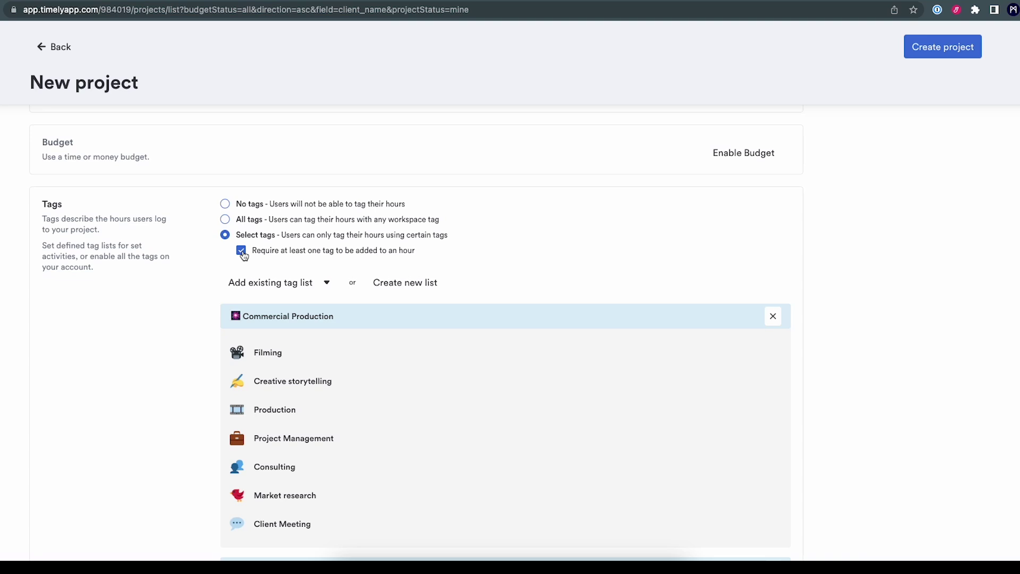
{"action": "scroll", "coordinate": [287, 328], "scroll_direction": "down", "scroll_amount": 3}
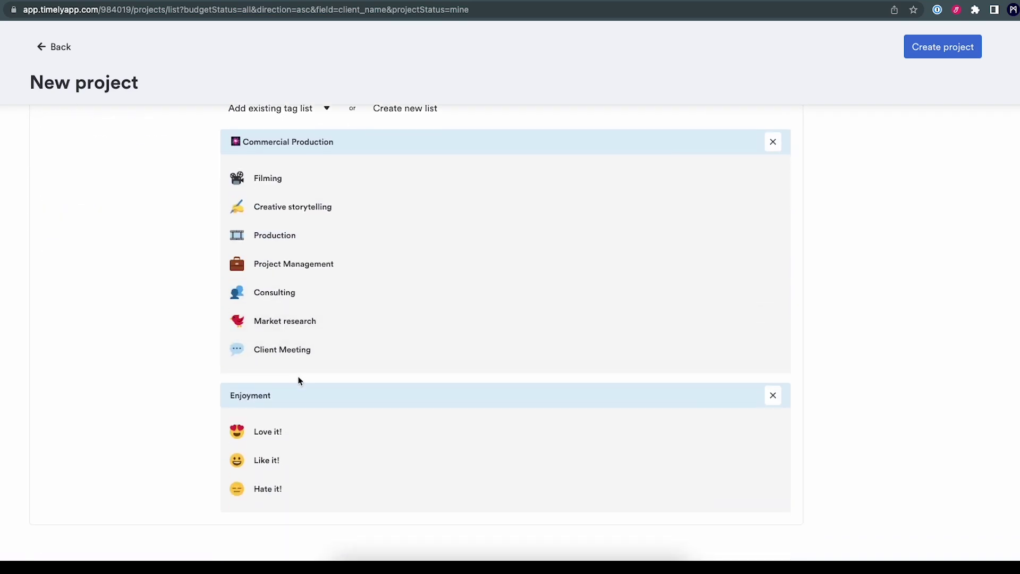
{"action": "scroll", "coordinate": [299, 380], "scroll_direction": "up", "scroll_amount": 5}
{"action": "left_click", "coordinate": [242, 345]}
{"action": "scroll", "coordinate": [216, 355], "scroll_direction": "down", "scroll_amount": 3}
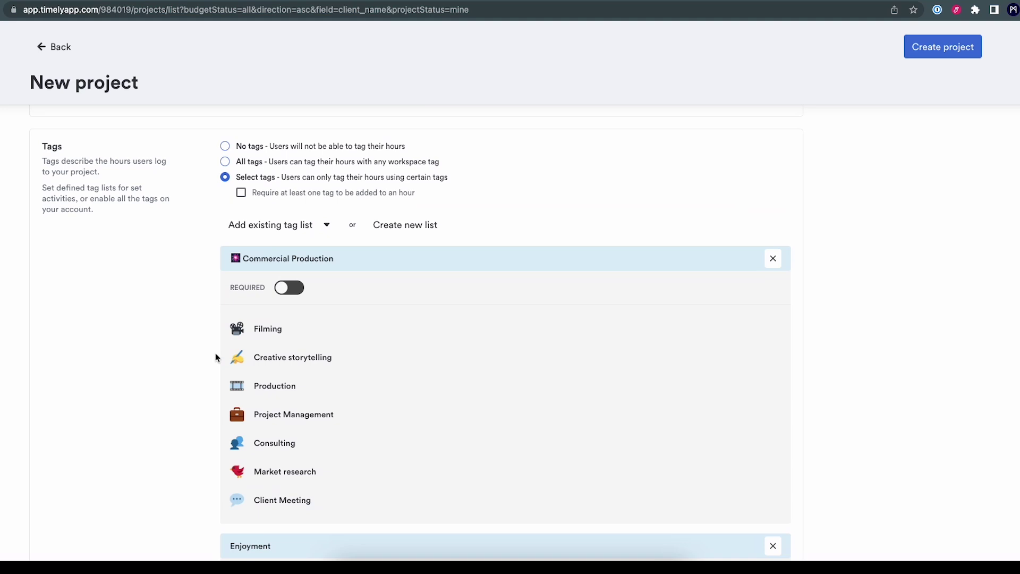
Step: Try making the Commercial Production tag list required, and leave the new project form without creating the project
{"action": "scroll", "coordinate": [191, 363], "scroll_direction": "down", "scroll_amount": 1}
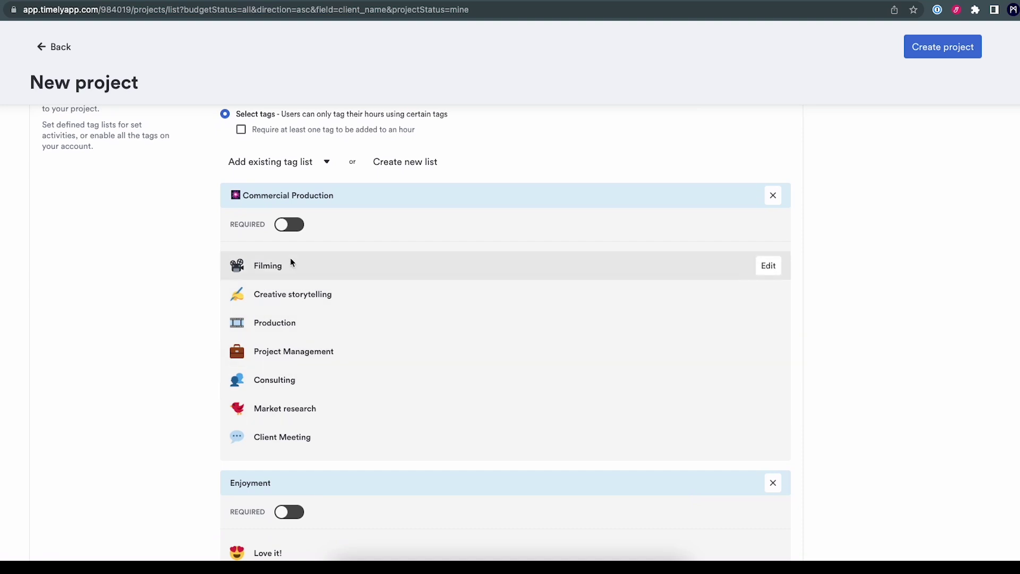
{"action": "left_click", "coordinate": [297, 234]}
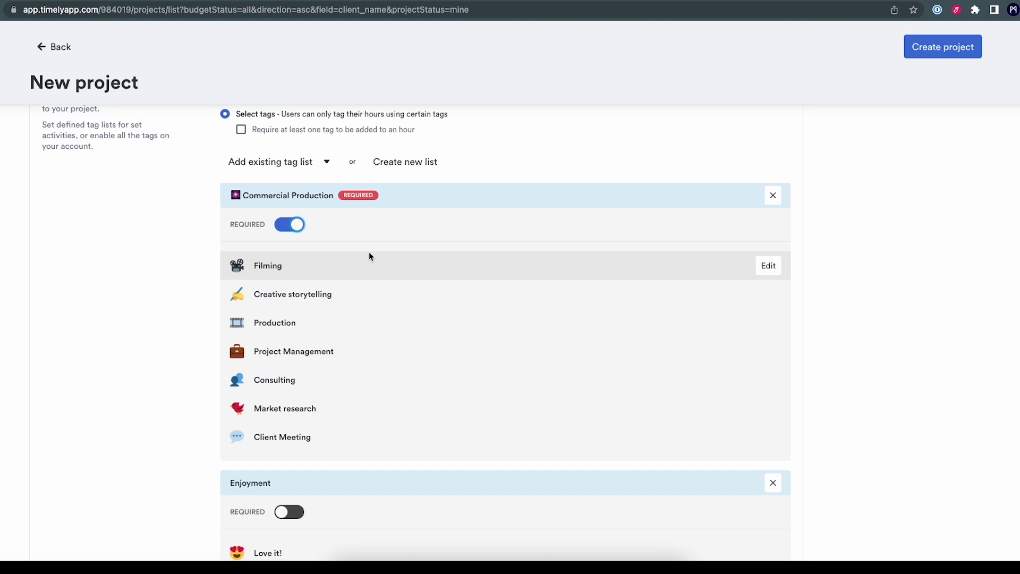
{"action": "scroll", "coordinate": [367, 266], "scroll_direction": "down", "scroll_amount": 5}
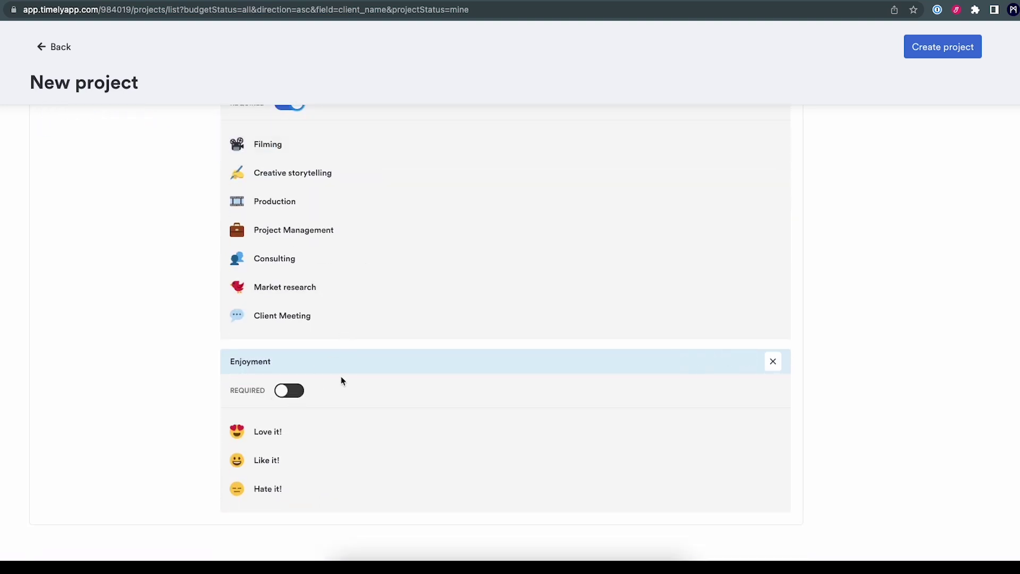
{"action": "scroll", "coordinate": [285, 382], "scroll_direction": "up", "scroll_amount": 8}
{"action": "left_click", "coordinate": [290, 323]}
{"action": "scroll", "coordinate": [285, 372], "scroll_direction": "down", "scroll_amount": 8}
{"action": "scroll", "coordinate": [282, 431], "scroll_direction": "up", "scroll_amount": 4}
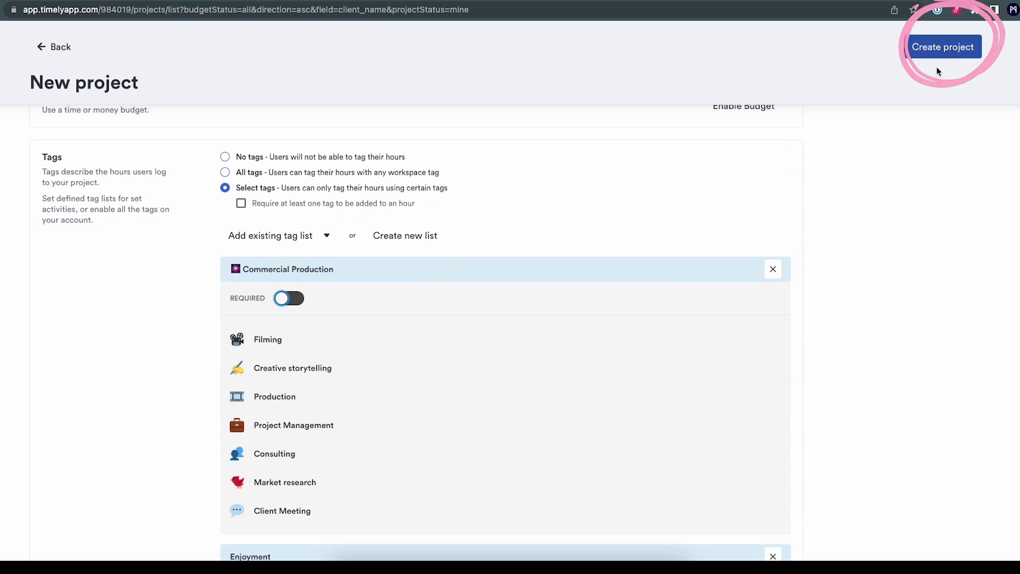
{"action": "left_click", "coordinate": [56, 47]}
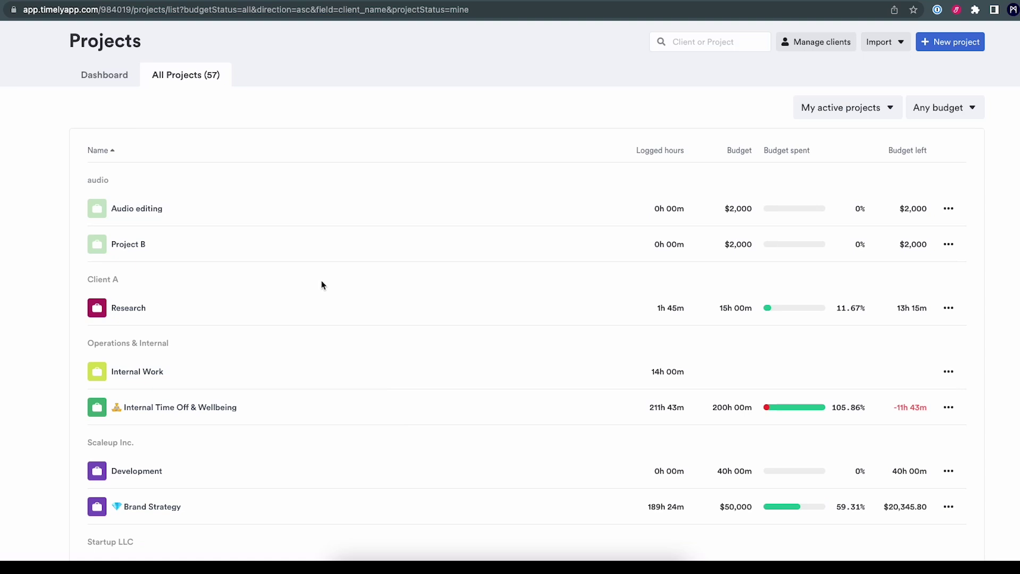
Step: Open The Big Company LLC's Branded TV Shorts project for editing and review its tag settings
{"action": "scroll", "coordinate": [321, 282], "scroll_direction": "down", "scroll_amount": 5}
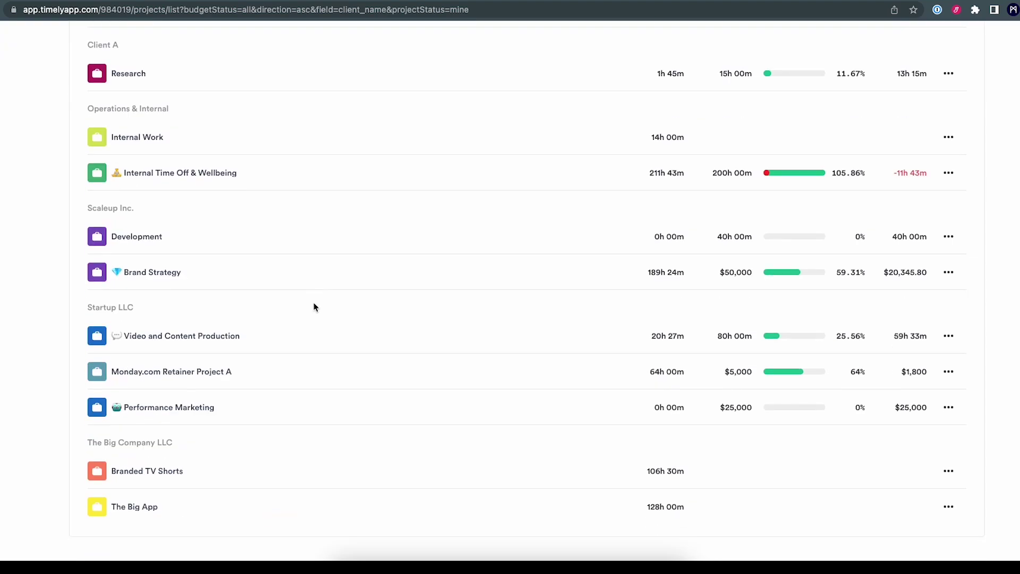
{"action": "left_click", "coordinate": [135, 472]}
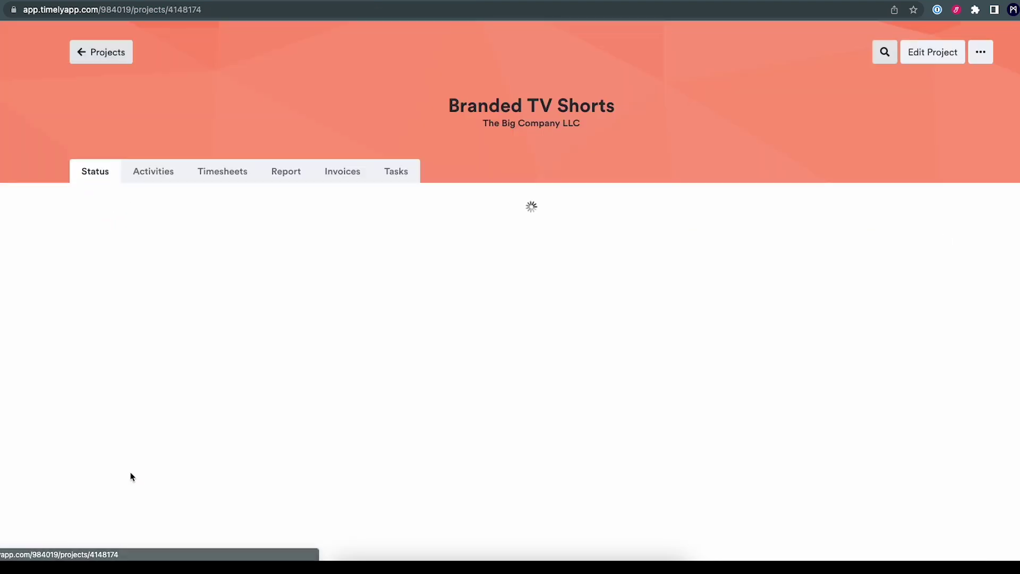
{"action": "left_click", "coordinate": [941, 56]}
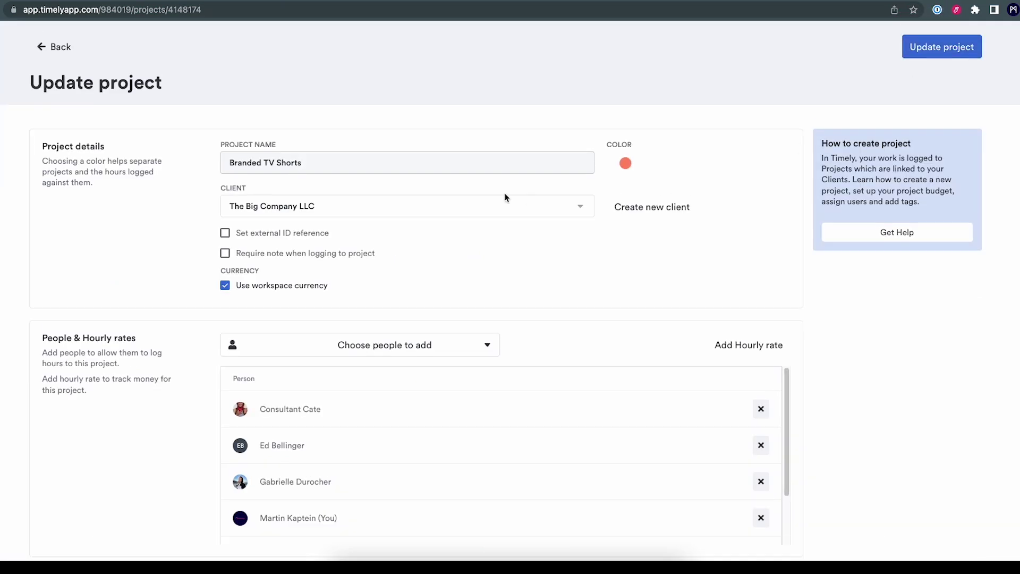
{"action": "scroll", "coordinate": [505, 198], "scroll_direction": "down", "scroll_amount": 15}
{"action": "scroll", "coordinate": [345, 368], "scroll_direction": "up", "scroll_amount": 10}
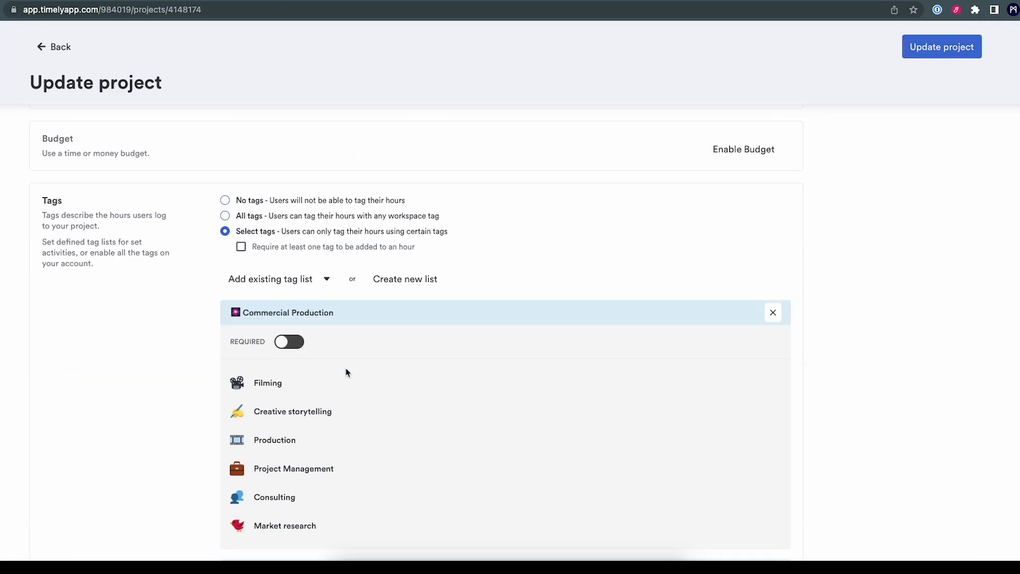
{"action": "scroll", "coordinate": [292, 382], "scroll_direction": "down", "scroll_amount": 3}
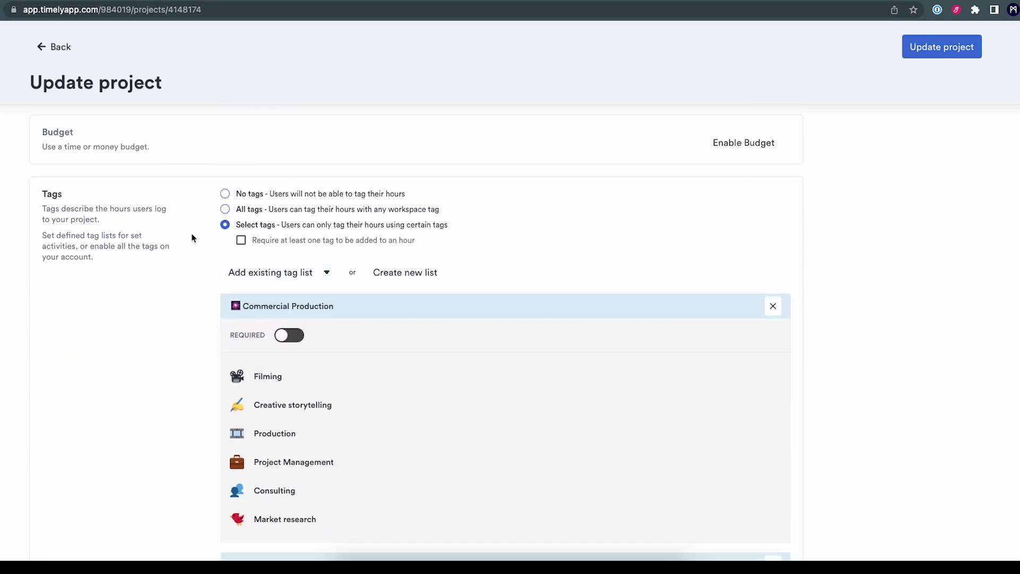
Step: Add the existing Enjoyment tag list to the Branded TV Shorts project and save the project
{"action": "left_click", "coordinate": [266, 272]}
{"action": "left_click", "coordinate": [238, 442]}
{"action": "left_click", "coordinate": [145, 380]}
{"action": "scroll", "coordinate": [145, 379], "scroll_direction": "down", "scroll_amount": 6}
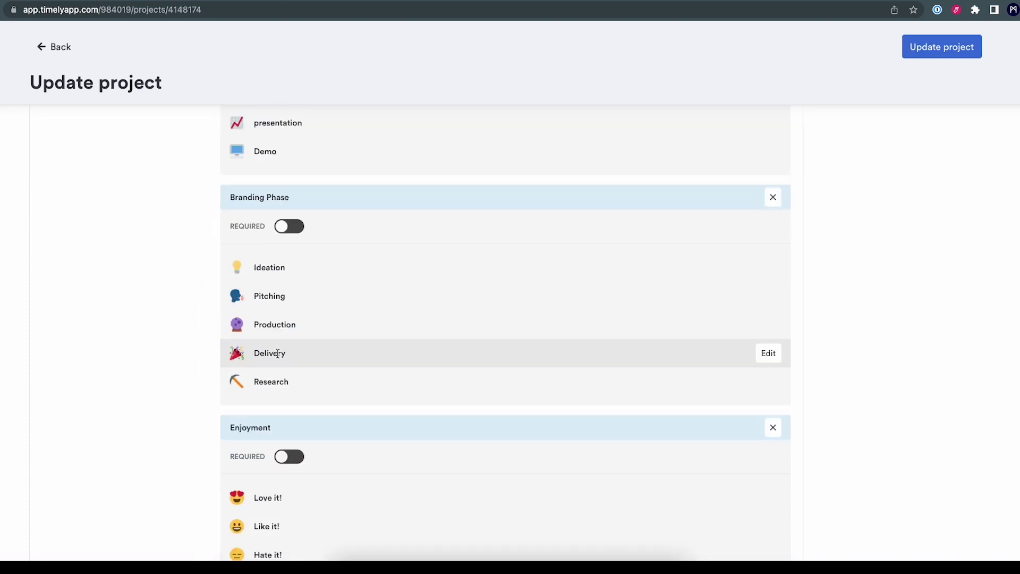
{"action": "scroll", "coordinate": [280, 380], "scroll_direction": "up", "scroll_amount": 10}
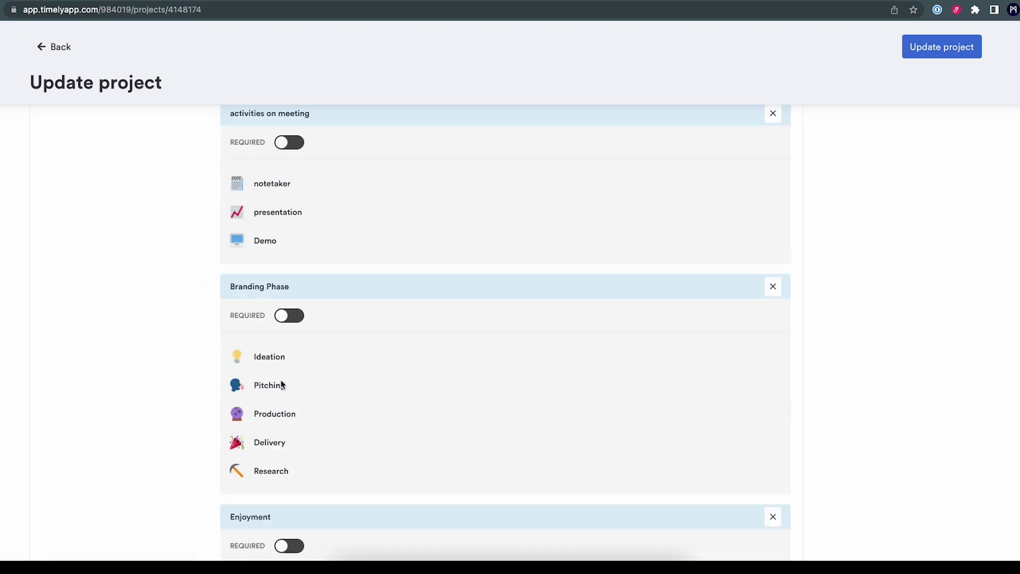
{"action": "left_click", "coordinate": [942, 47]}
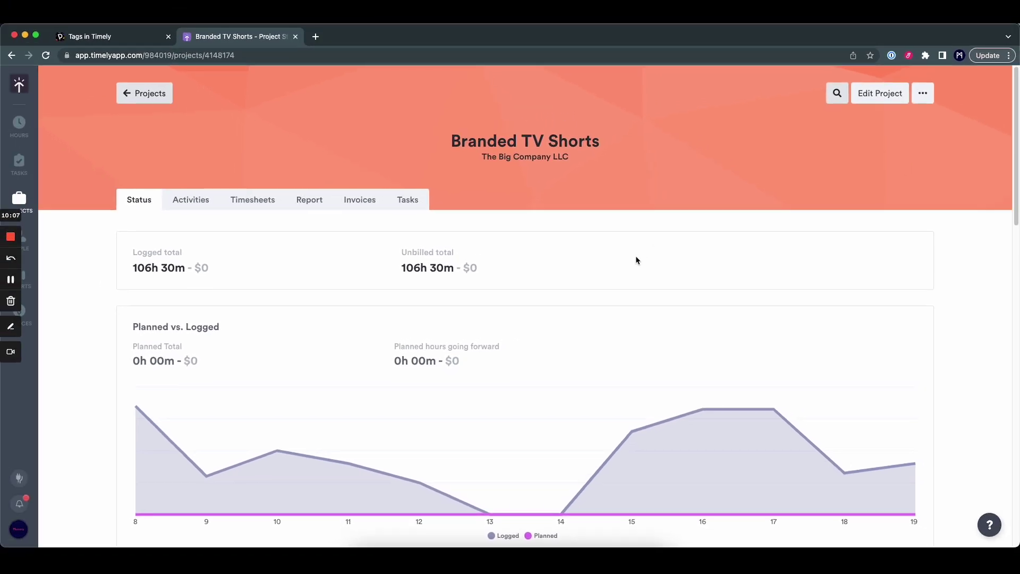
Step: In the hours calendar's May 15–21 week, start a new entry on Saturday, May 20 for The Big App project
{"action": "left_click", "coordinate": [19, 128]}
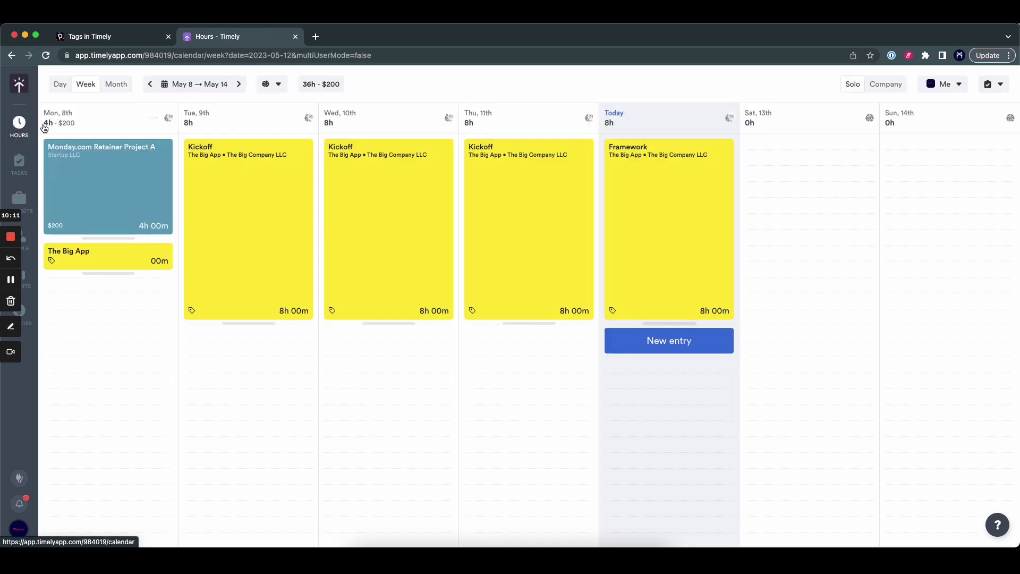
{"action": "left_click", "coordinate": [236, 84]}
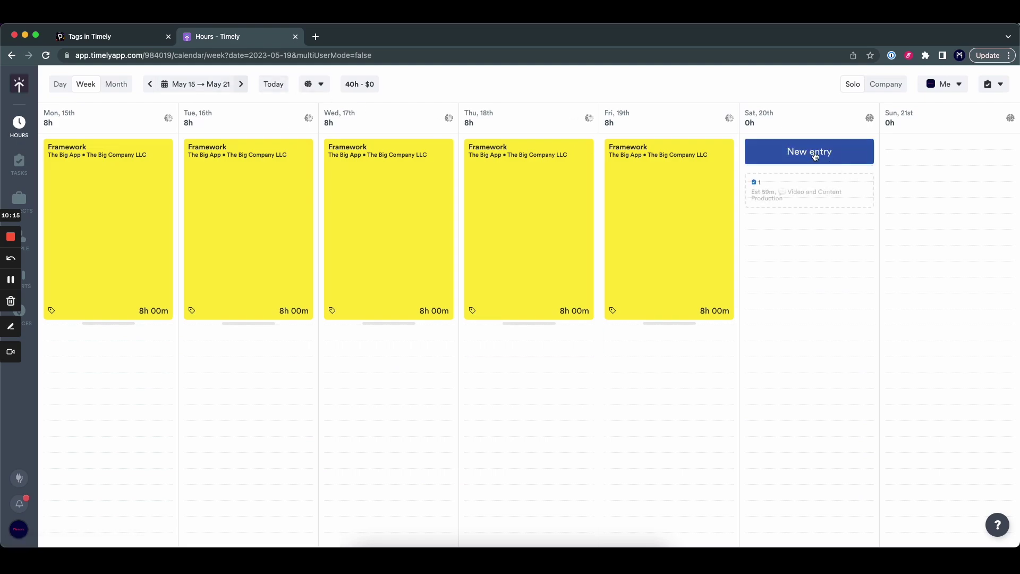
{"action": "left_click", "coordinate": [815, 154]}
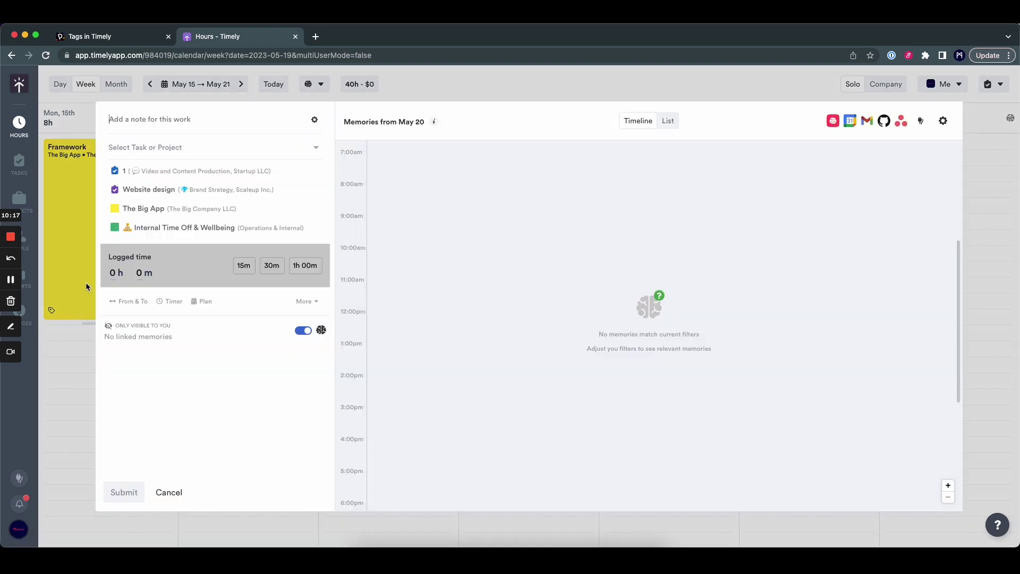
{"action": "left_click", "coordinate": [130, 209]}
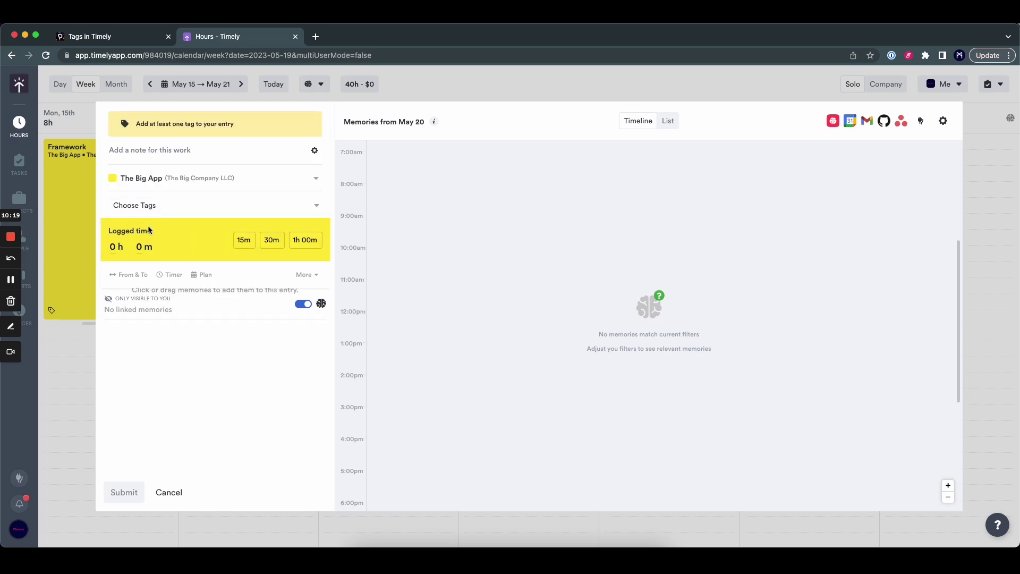
Step: Tag the new The Big App entry with MacOS, Main office and Programming from its three tag lists
{"action": "left_click", "coordinate": [131, 211]}
{"action": "scroll", "coordinate": [178, 369], "scroll_direction": "down", "scroll_amount": 3}
{"action": "scroll", "coordinate": [175, 366], "scroll_direction": "up", "scroll_amount": 3}
{"action": "scroll", "coordinate": [169, 367], "scroll_direction": "down", "scroll_amount": 3}
{"action": "scroll", "coordinate": [166, 367], "scroll_direction": "up", "scroll_amount": 3}
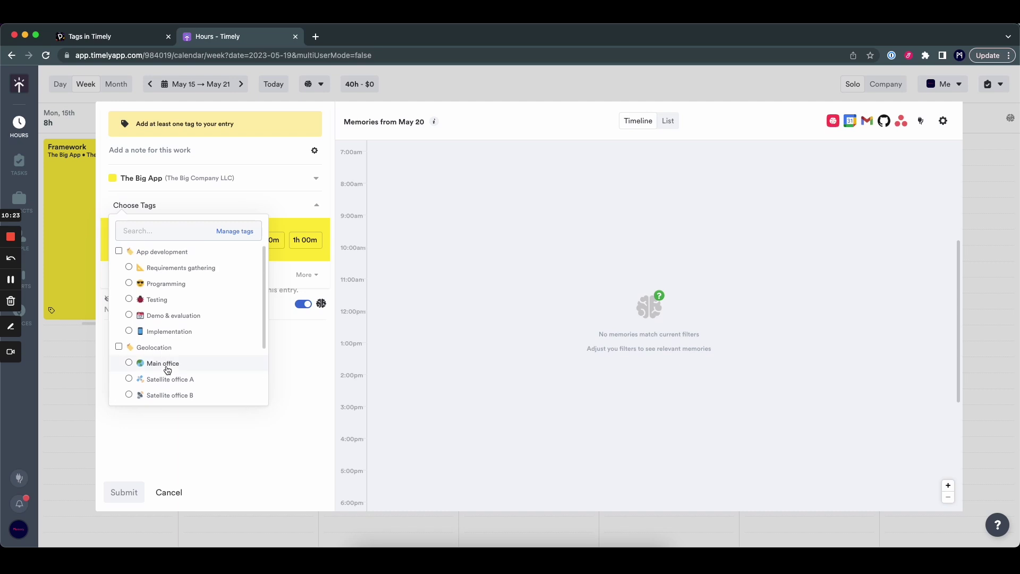
{"action": "scroll", "coordinate": [190, 327], "scroll_direction": "down", "scroll_amount": 3}
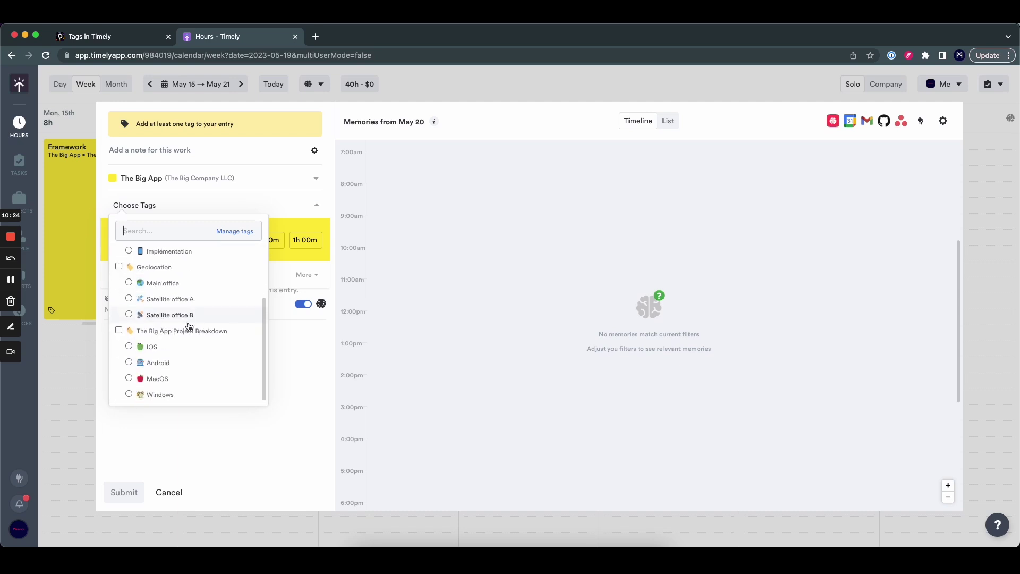
{"action": "left_click", "coordinate": [169, 378]}
{"action": "left_click", "coordinate": [153, 252]}
{"action": "scroll", "coordinate": [152, 260], "scroll_direction": "up", "scroll_amount": 3}
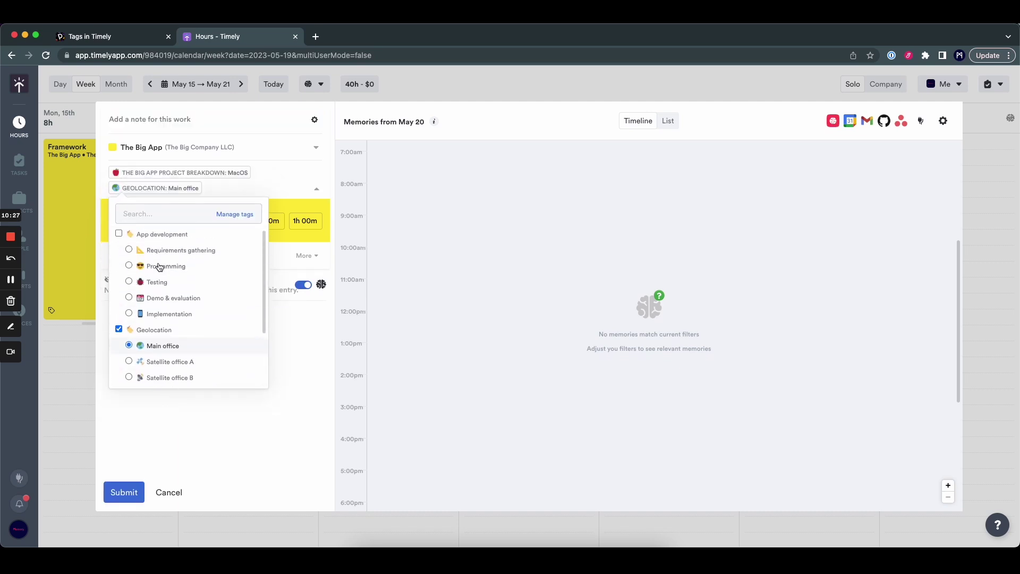
{"action": "left_click", "coordinate": [159, 268]}
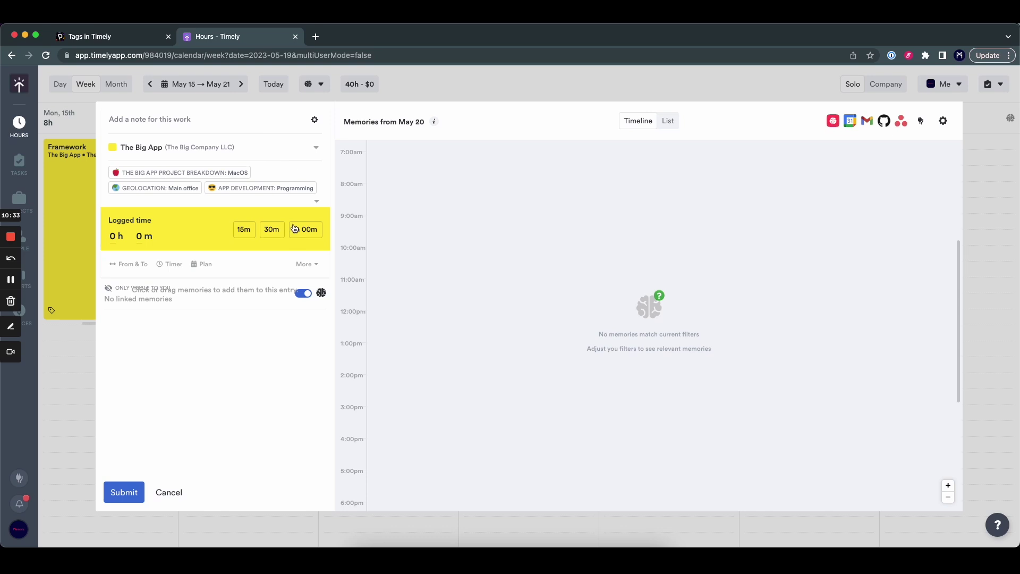
Step: Review the entry's selections in the App development, Geolocation and The Big App Project Breakdown tag lists, and discard the entry without submitting
{"action": "left_click", "coordinate": [295, 203]}
{"action": "scroll", "coordinate": [188, 288], "scroll_direction": "down", "scroll_amount": 2}
{"action": "scroll", "coordinate": [188, 288], "scroll_direction": "down", "scroll_amount": 1}
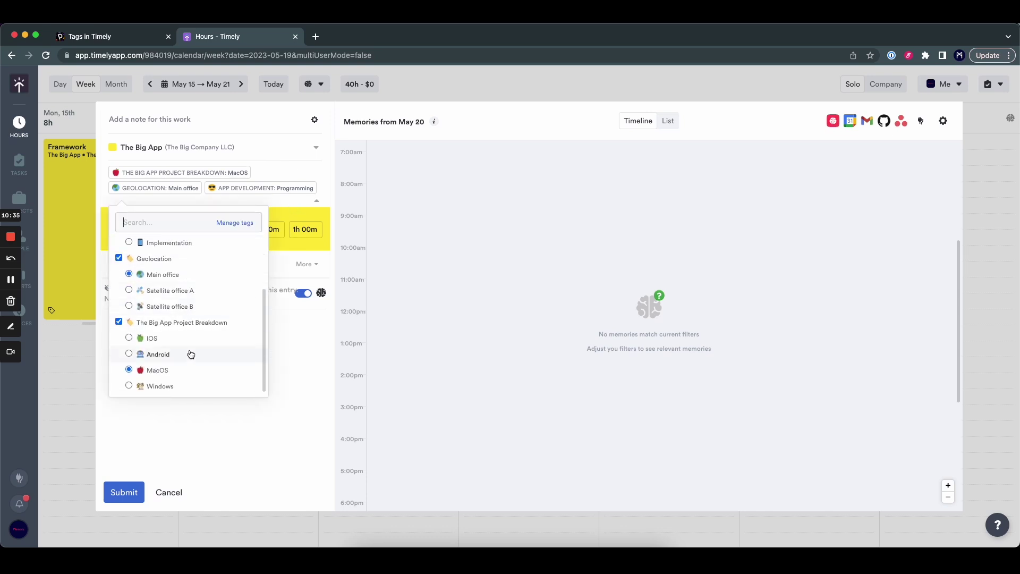
{"action": "scroll", "coordinate": [190, 354], "scroll_direction": "up", "scroll_amount": 5}
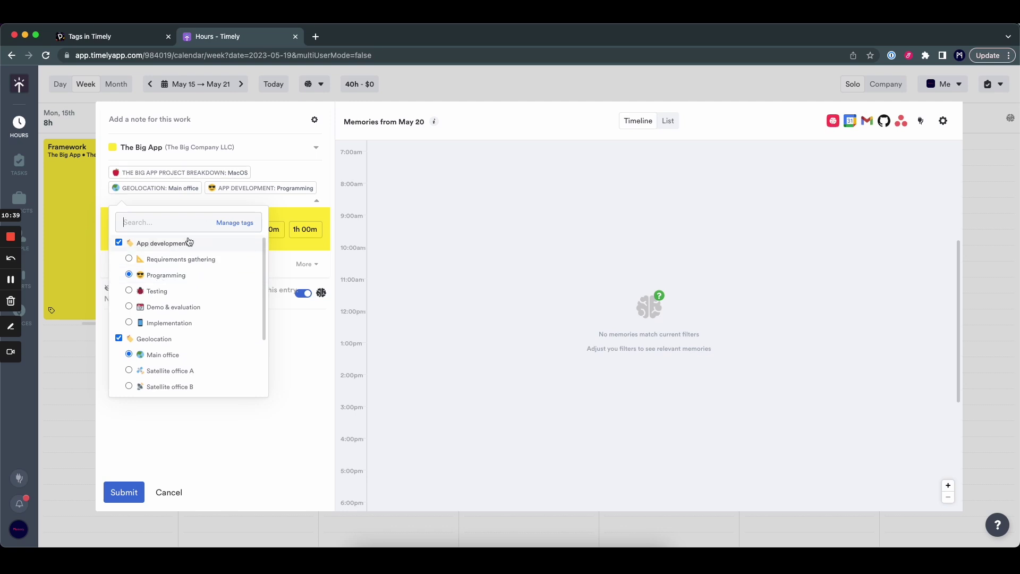
{"action": "scroll", "coordinate": [175, 290], "scroll_direction": "down", "scroll_amount": 3}
{"action": "scroll", "coordinate": [167, 304], "scroll_direction": "up", "scroll_amount": 3}
{"action": "scroll", "coordinate": [156, 335], "scroll_direction": "down", "scroll_amount": 3}
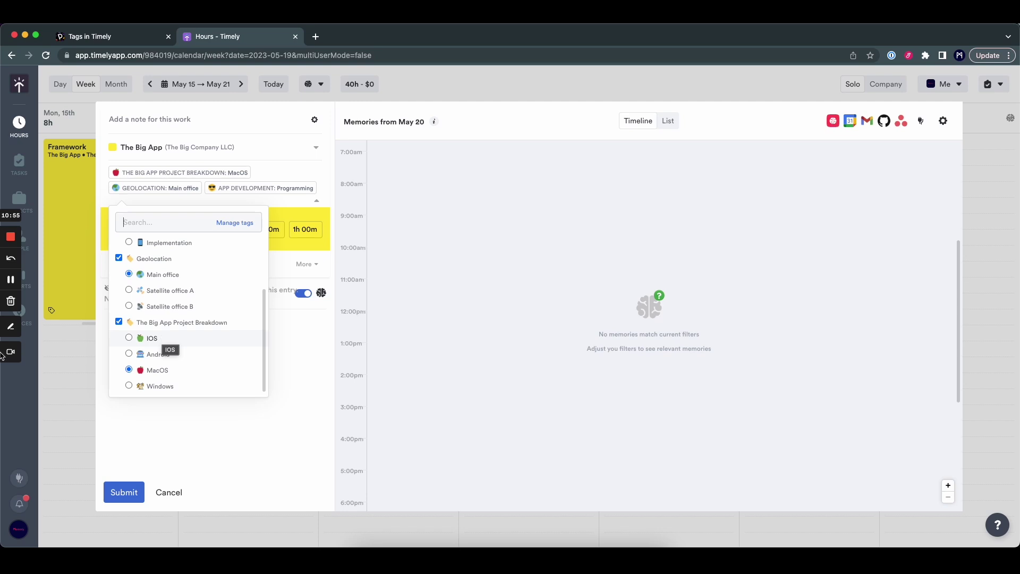
{"action": "left_click", "coordinate": [172, 436]}
{"action": "left_click", "coordinate": [169, 492]}
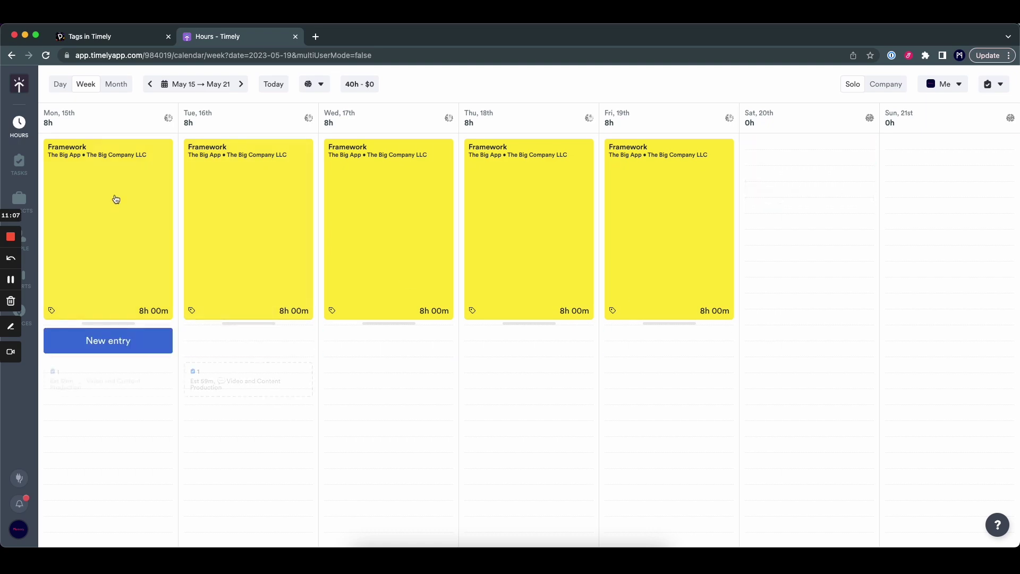
Step: Open The Big Company LLC's Branded TV Shorts project and examine its logged hours by tag in the status overview
{"action": "left_click", "coordinate": [20, 195]}
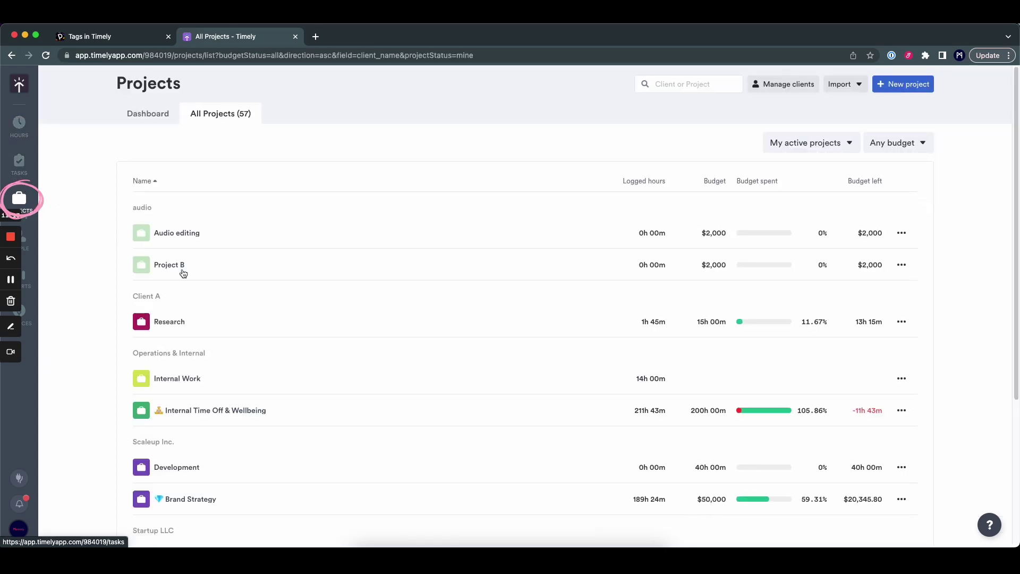
{"action": "scroll", "coordinate": [200, 285], "scroll_direction": "down", "scroll_amount": 5}
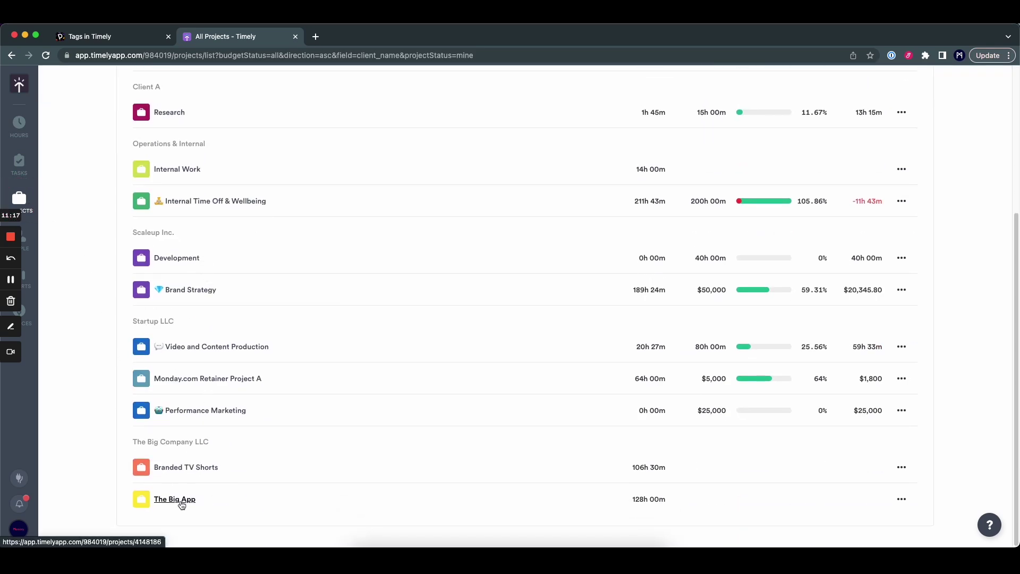
{"action": "left_click", "coordinate": [197, 466]}
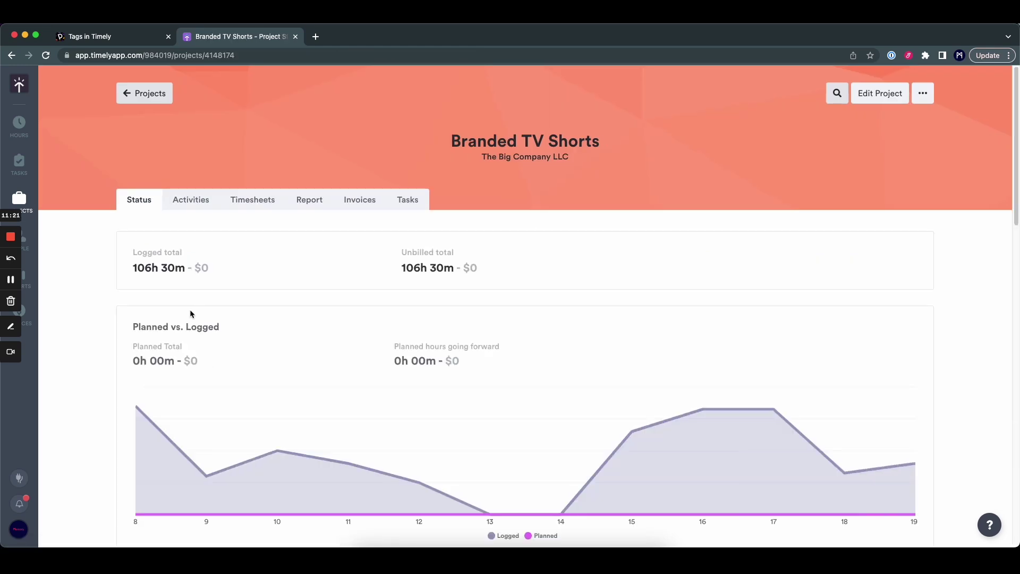
{"action": "scroll", "coordinate": [113, 264], "scroll_direction": "down", "scroll_amount": 1}
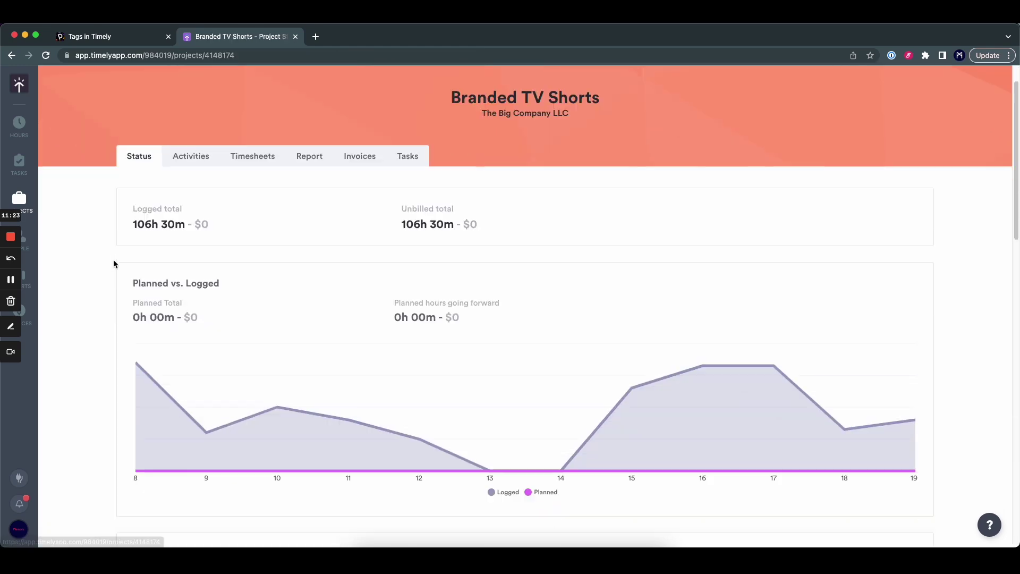
{"action": "scroll", "coordinate": [113, 263], "scroll_direction": "down", "scroll_amount": 15}
{"action": "scroll", "coordinate": [164, 222], "scroll_direction": "up", "scroll_amount": 4}
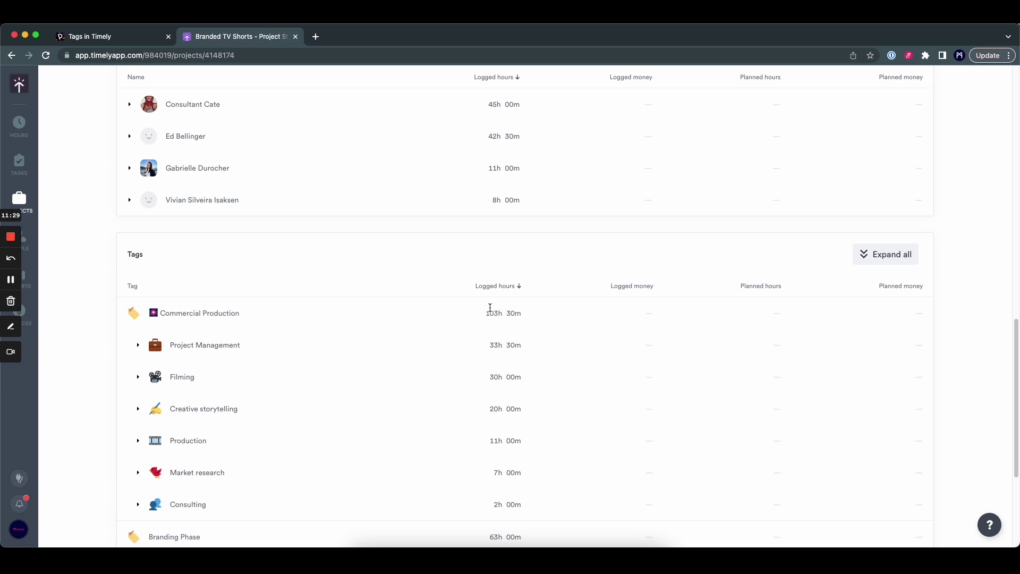
{"action": "scroll", "coordinate": [358, 313], "scroll_direction": "down", "scroll_amount": 5}
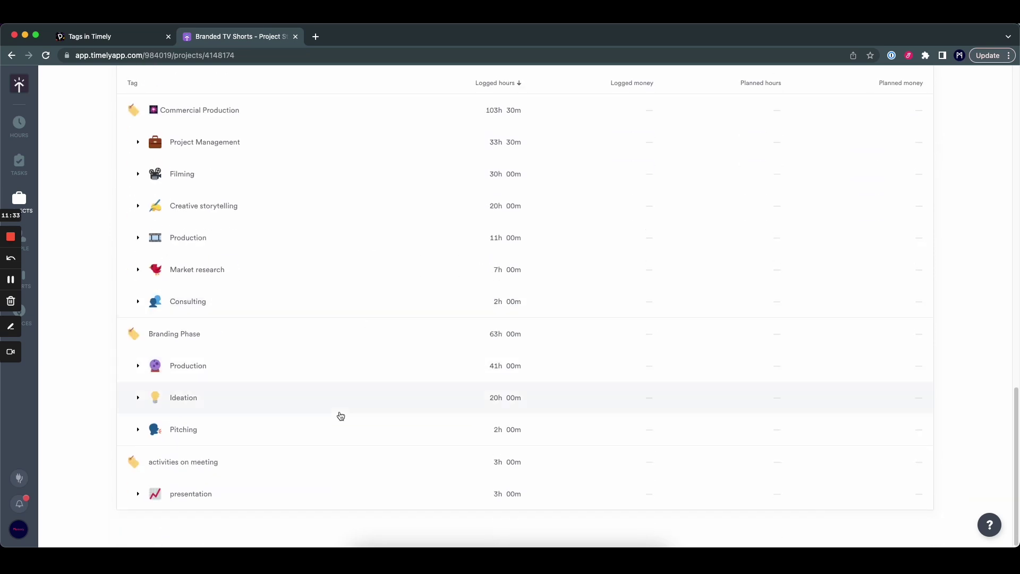
{"action": "scroll", "coordinate": [340, 416], "scroll_direction": "up", "scroll_amount": 9}
{"action": "scroll", "coordinate": [340, 416], "scroll_direction": "down", "scroll_amount": 7}
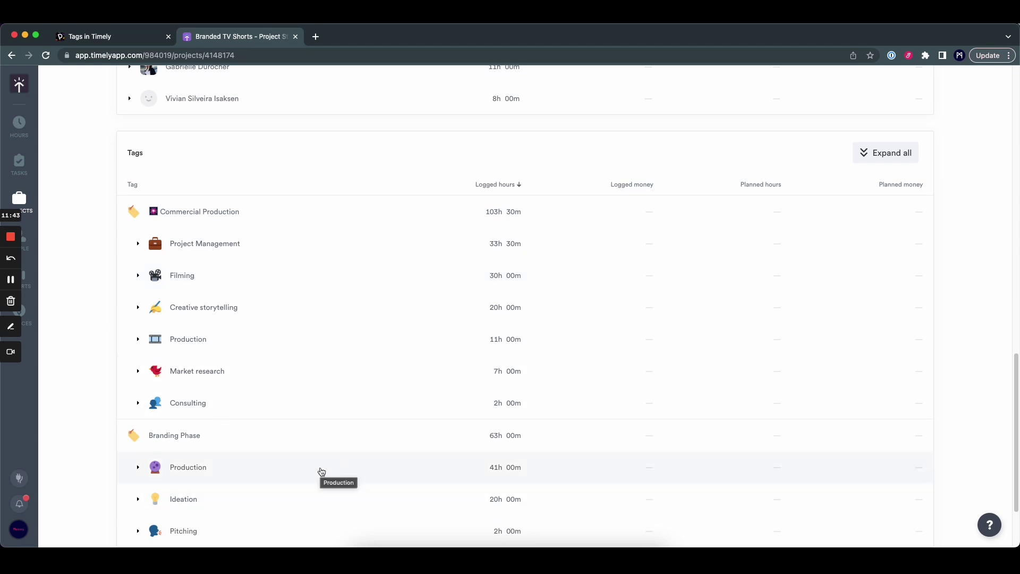
Step: Expand the Project Management tag under Commercial Production, examine its individual time entries, and collapse it again
{"action": "left_click", "coordinate": [137, 247]}
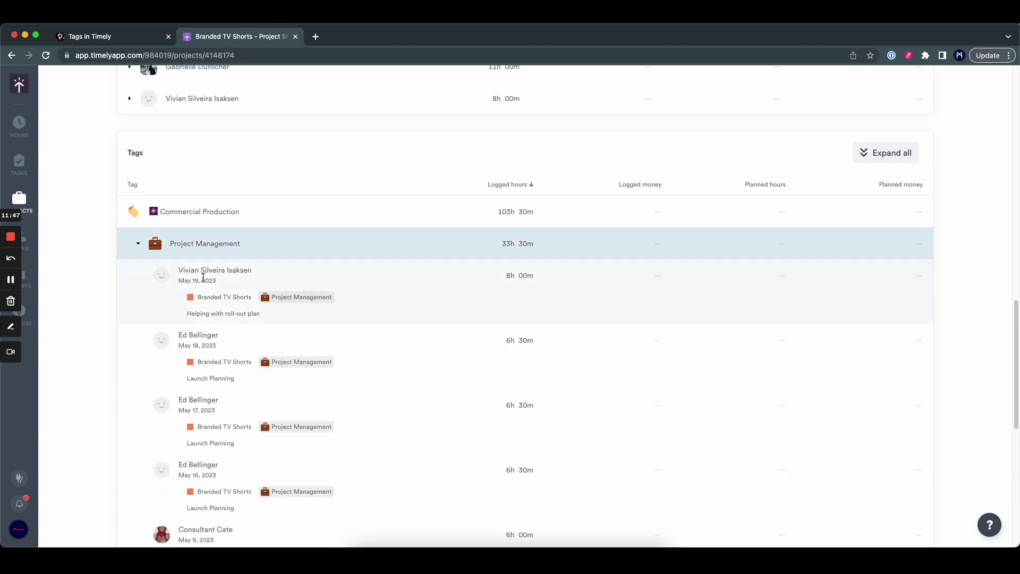
{"action": "scroll", "coordinate": [247, 326], "scroll_direction": "down", "scroll_amount": 4}
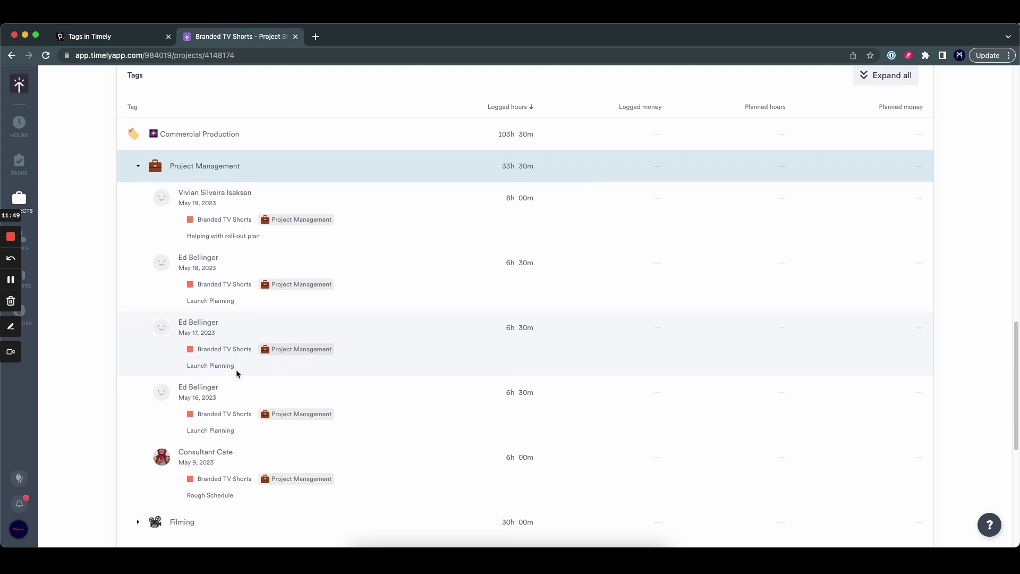
{"action": "scroll", "coordinate": [235, 375], "scroll_direction": "up", "scroll_amount": 8}
{"action": "scroll", "coordinate": [189, 371], "scroll_direction": "down", "scroll_amount": 3}
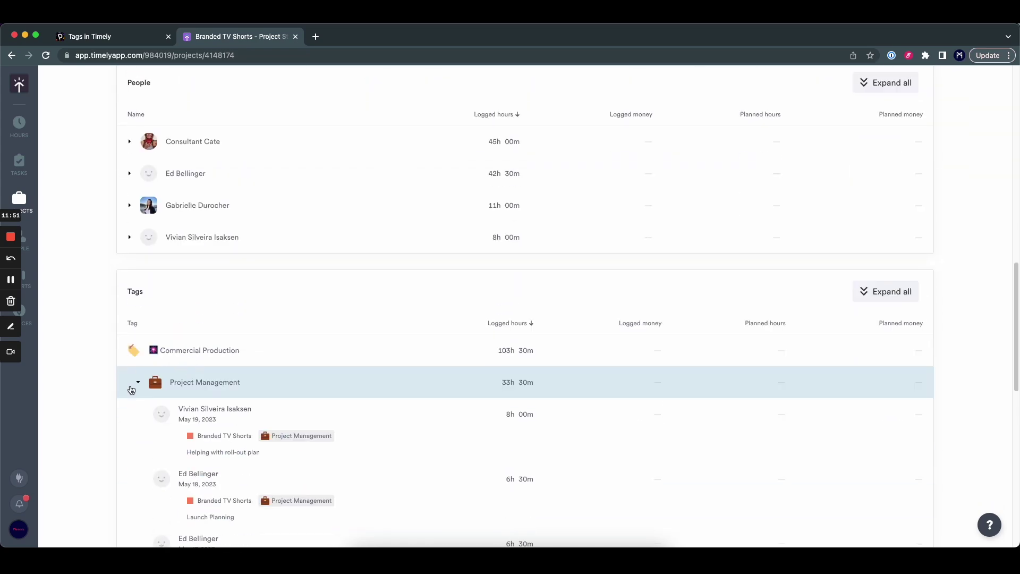
{"action": "left_click", "coordinate": [134, 385]}
{"action": "scroll", "coordinate": [312, 372], "scroll_direction": "up", "scroll_amount": 10}
{"action": "scroll", "coordinate": [313, 375], "scroll_direction": "up", "scroll_amount": 2}
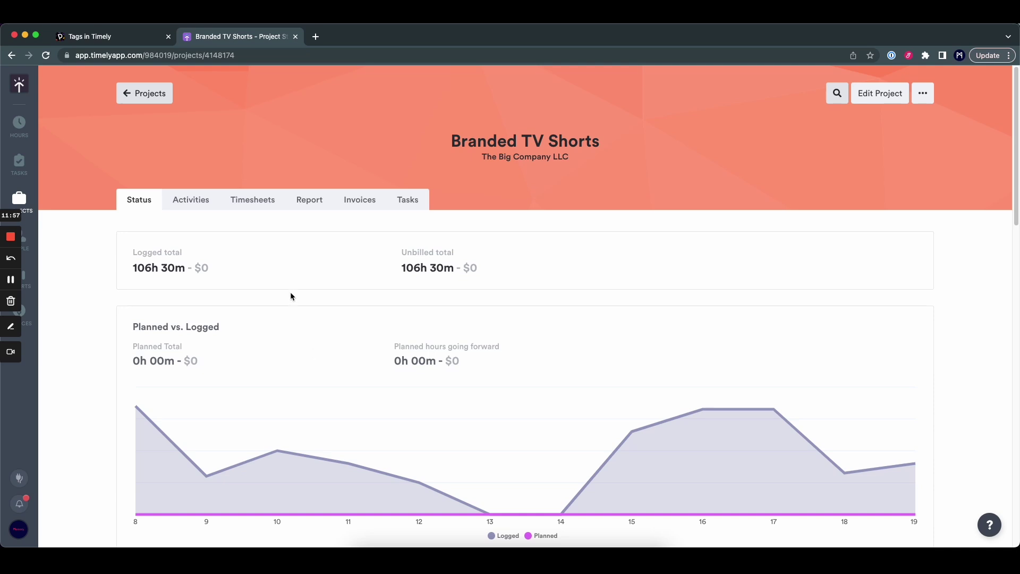
Step: Open the Branded TV Shorts project's report, look at its date range options, and examine the May tag breakdown
{"action": "left_click", "coordinate": [303, 206]}
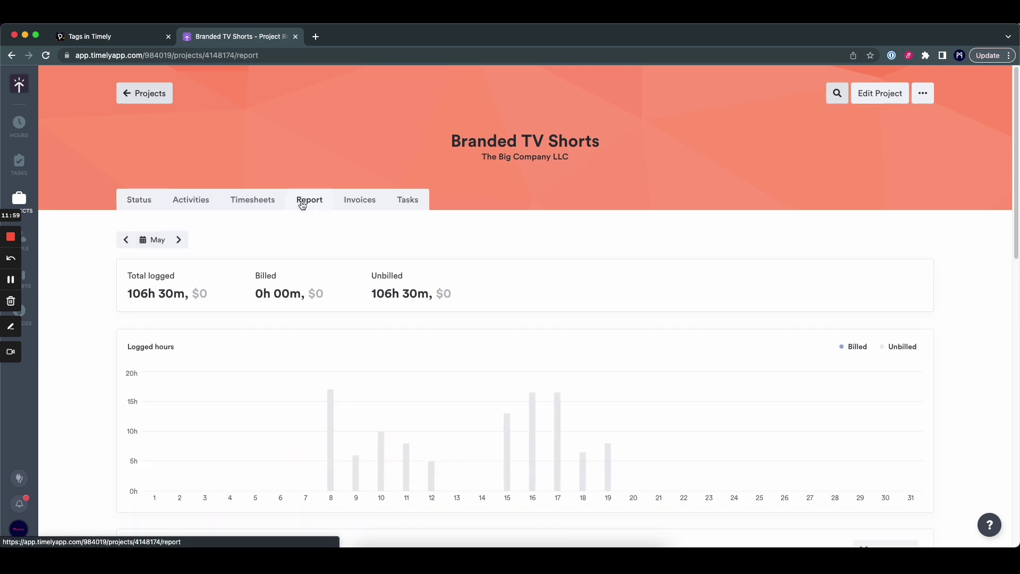
{"action": "left_click", "coordinate": [154, 237]}
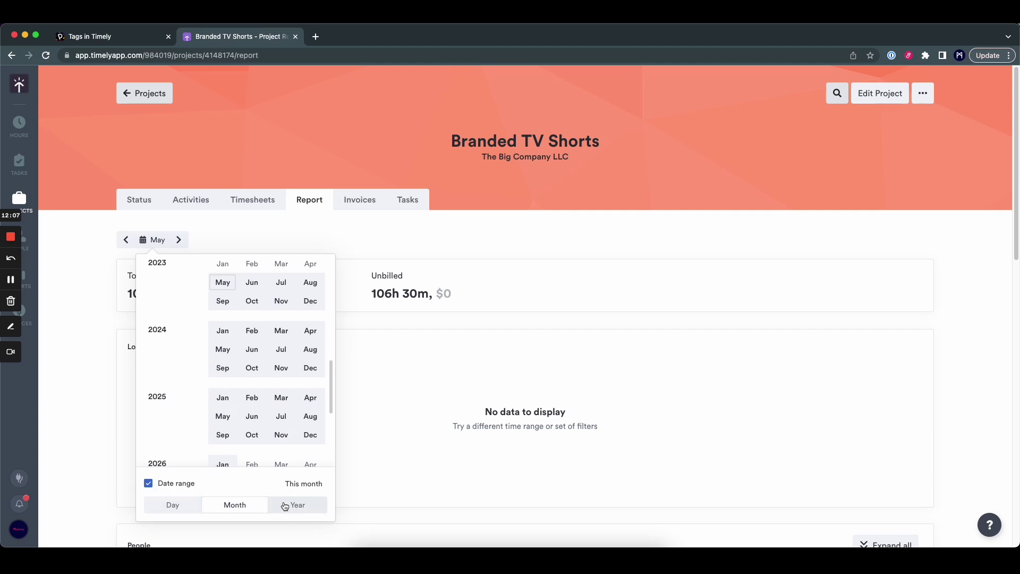
{"action": "left_click", "coordinate": [88, 263]}
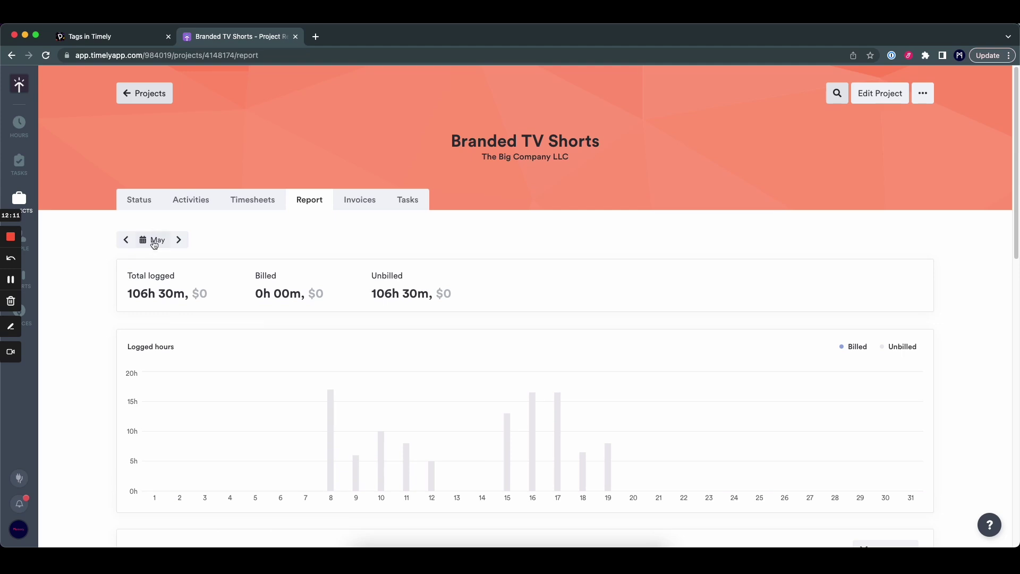
{"action": "scroll", "coordinate": [154, 243], "scroll_direction": "down", "scroll_amount": 15}
{"action": "scroll", "coordinate": [145, 286], "scroll_direction": "up", "scroll_amount": 2}
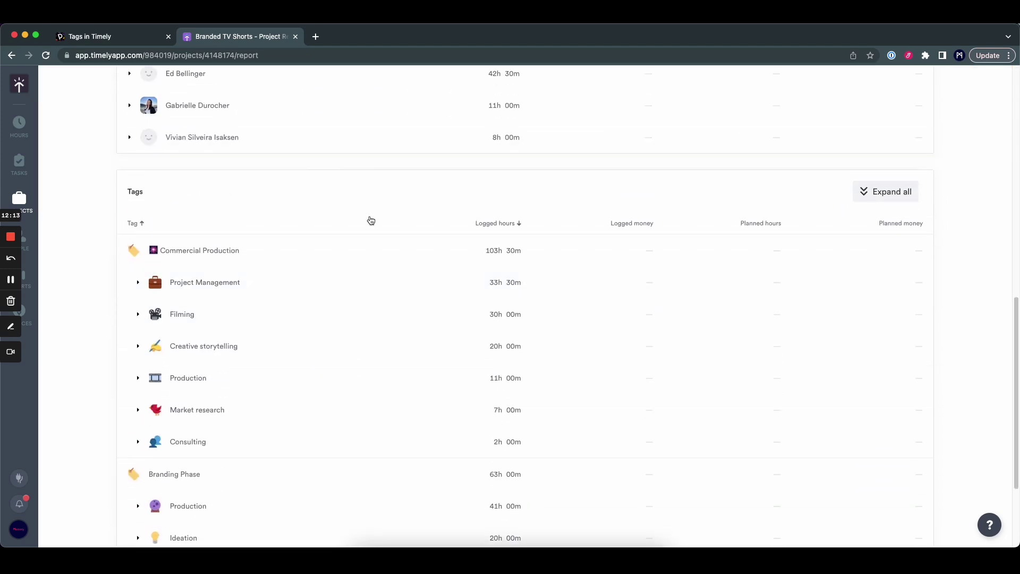
{"action": "scroll", "coordinate": [343, 285], "scroll_direction": "down", "scroll_amount": 4}
{"action": "scroll", "coordinate": [344, 285], "scroll_direction": "up", "scroll_amount": 2}
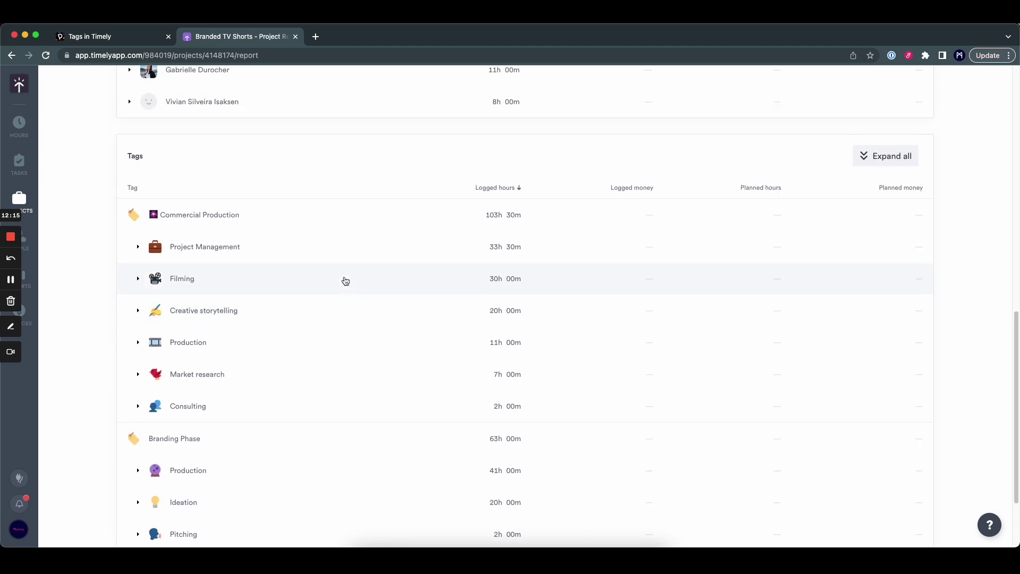
{"action": "scroll", "coordinate": [345, 281], "scroll_direction": "up", "scroll_amount": 2}
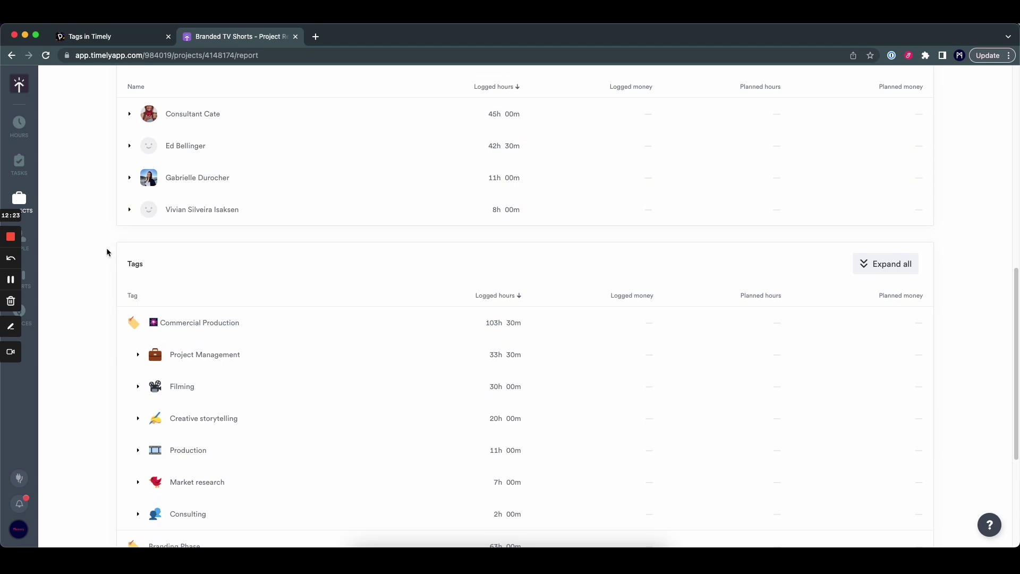
Step: Find the signed-in admin on the people dashboard and open that person's individual report
{"action": "left_click", "coordinate": [23, 236]}
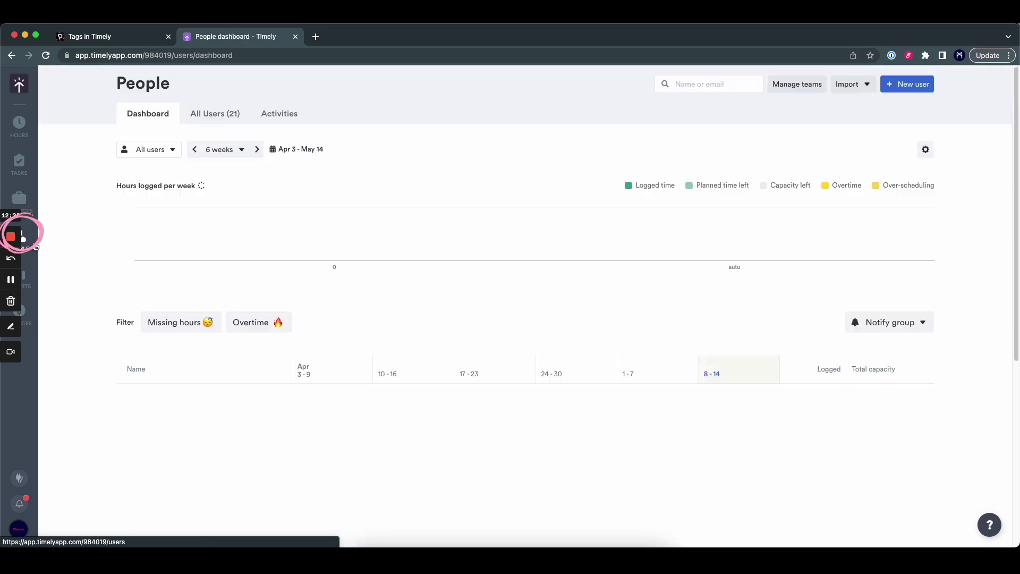
{"action": "scroll", "coordinate": [212, 324], "scroll_direction": "down", "scroll_amount": 10}
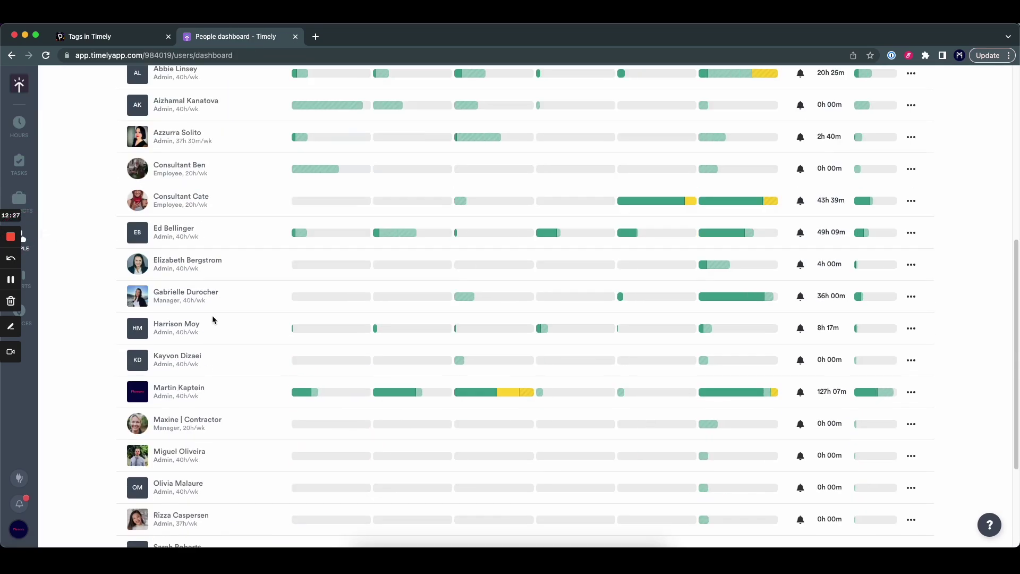
{"action": "scroll", "coordinate": [184, 388], "scroll_direction": "up", "scroll_amount": 5}
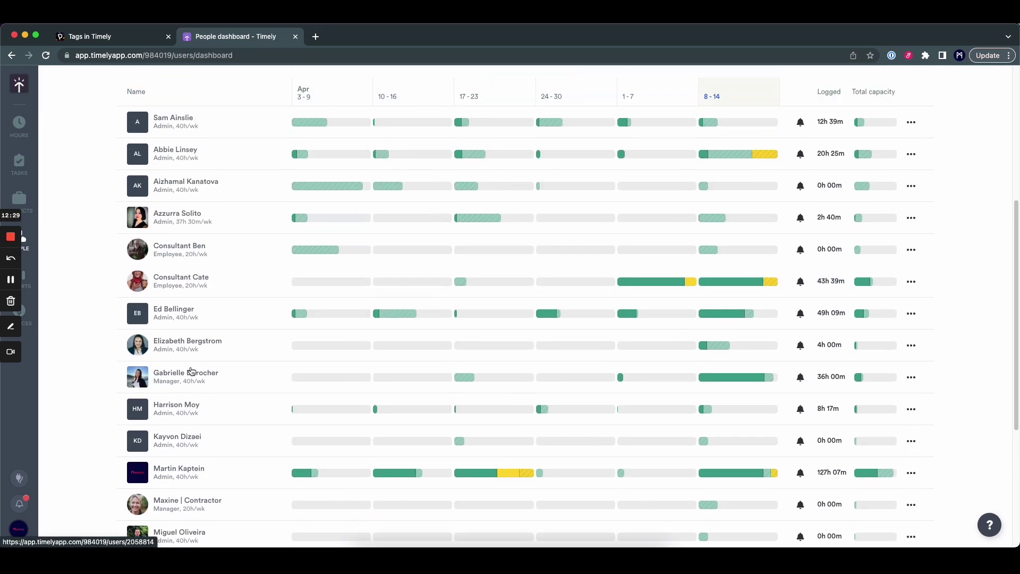
{"action": "scroll", "coordinate": [183, 382], "scroll_direction": "down", "scroll_amount": 5}
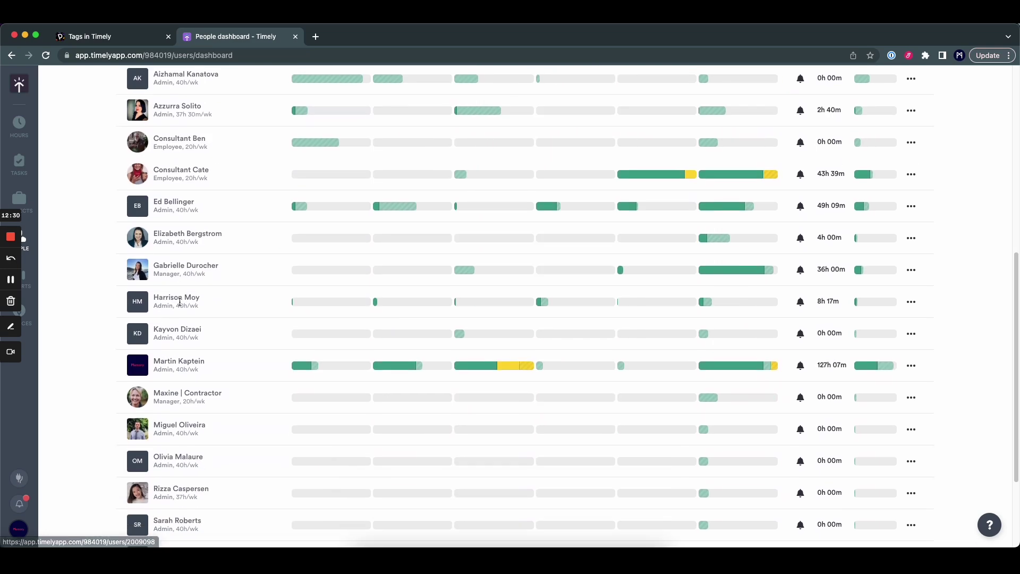
{"action": "left_click", "coordinate": [179, 362]}
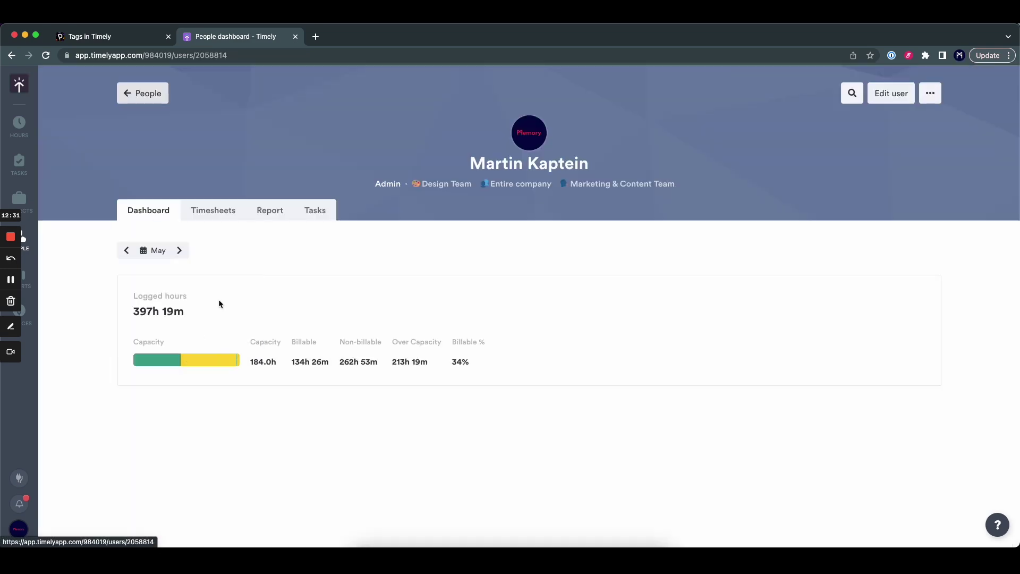
{"action": "left_click", "coordinate": [270, 210]}
Step: Set the person's report back one month from May and examine the logged hours by project and tag
{"action": "scroll", "coordinate": [104, 311], "scroll_direction": "down", "scroll_amount": 10}
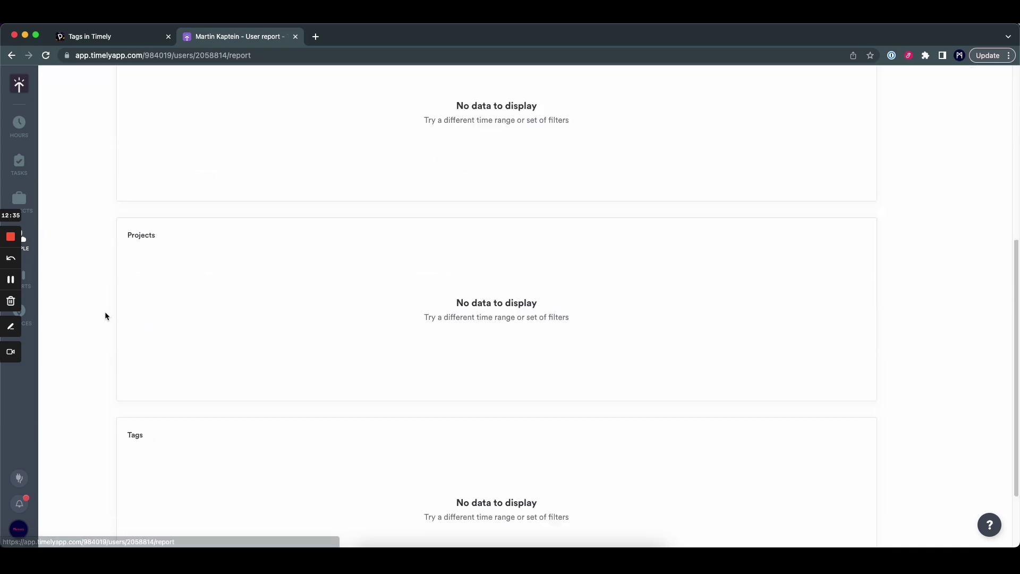
{"action": "scroll", "coordinate": [287, 297], "scroll_direction": "up", "scroll_amount": 5}
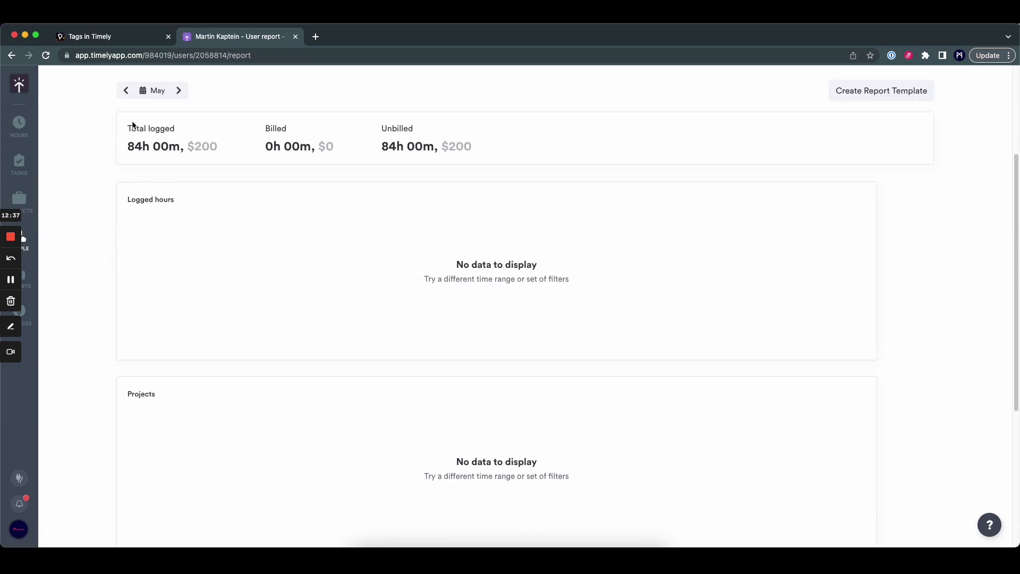
{"action": "left_click", "coordinate": [126, 90]}
{"action": "scroll", "coordinate": [109, 258], "scroll_direction": "down", "scroll_amount": 5}
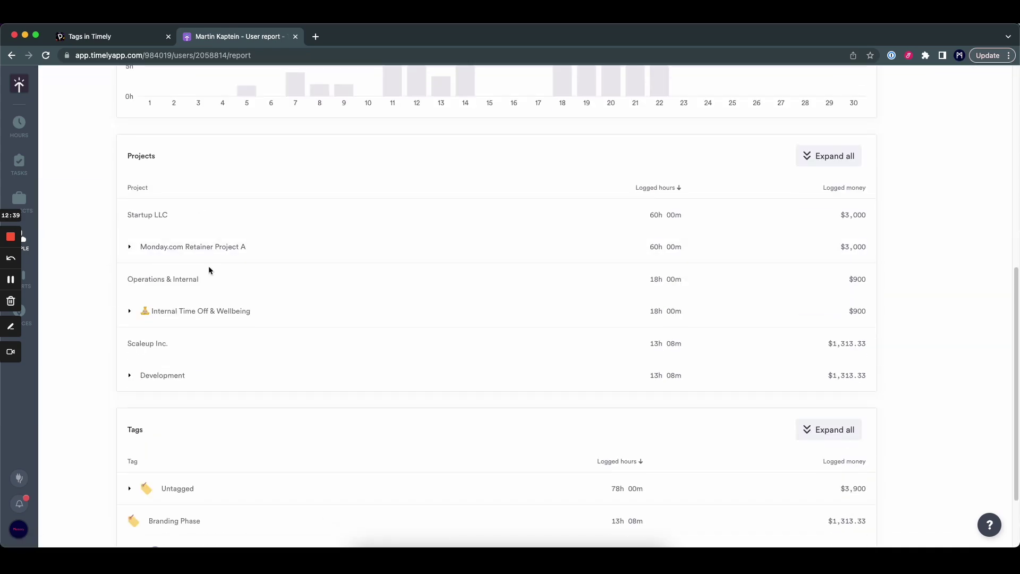
{"action": "scroll", "coordinate": [153, 282], "scroll_direction": "down", "scroll_amount": 2}
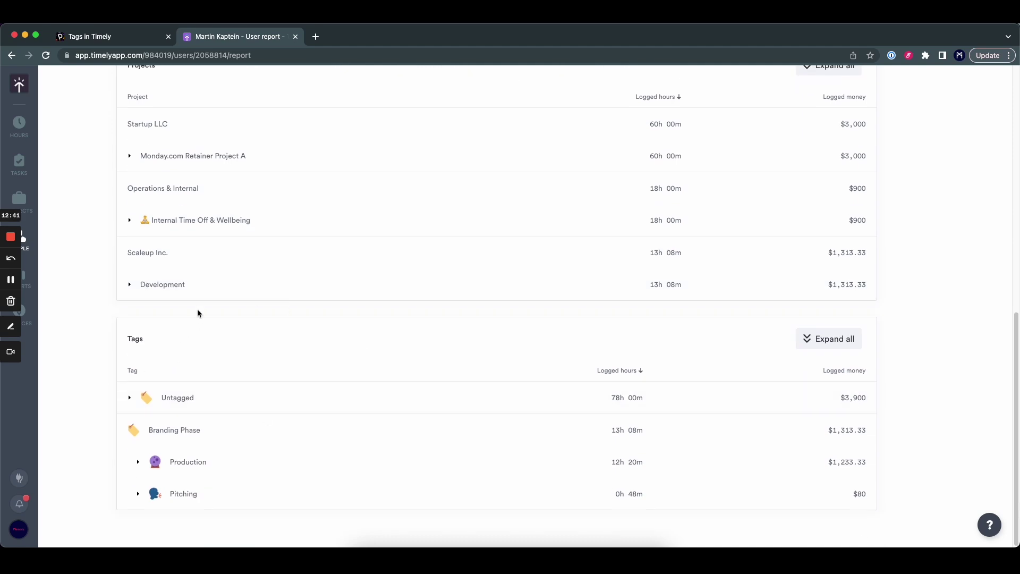
{"action": "left_click", "coordinate": [122, 370]}
Step: Start a new template on the reports dashboard and name it Tags Tags Tags
{"action": "left_click", "coordinate": [31, 278]}
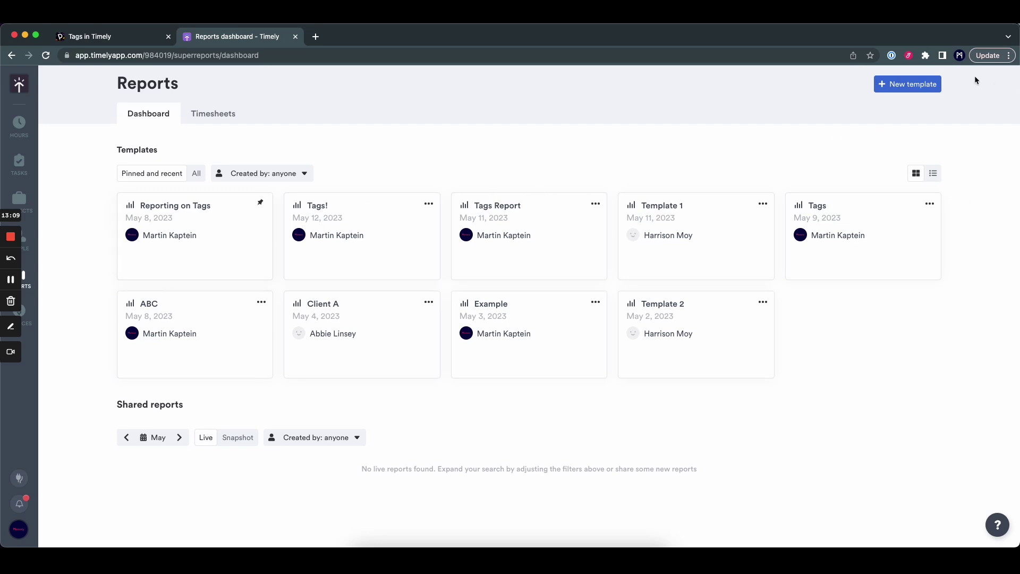
{"action": "left_click", "coordinate": [893, 91]}
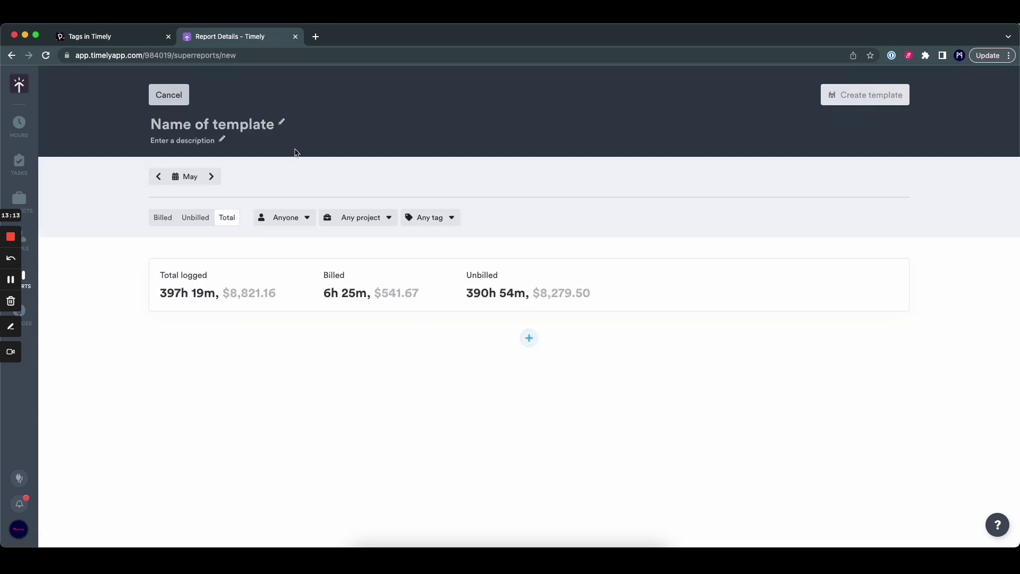
{"action": "left_click", "coordinate": [244, 125]}
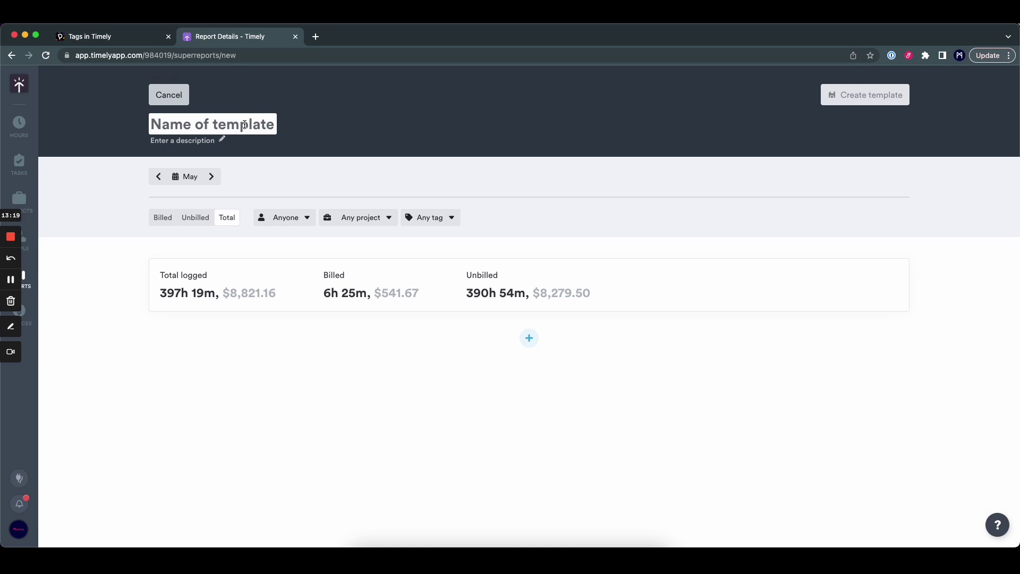
{"action": "type", "text": "Tags Tags Tags"}
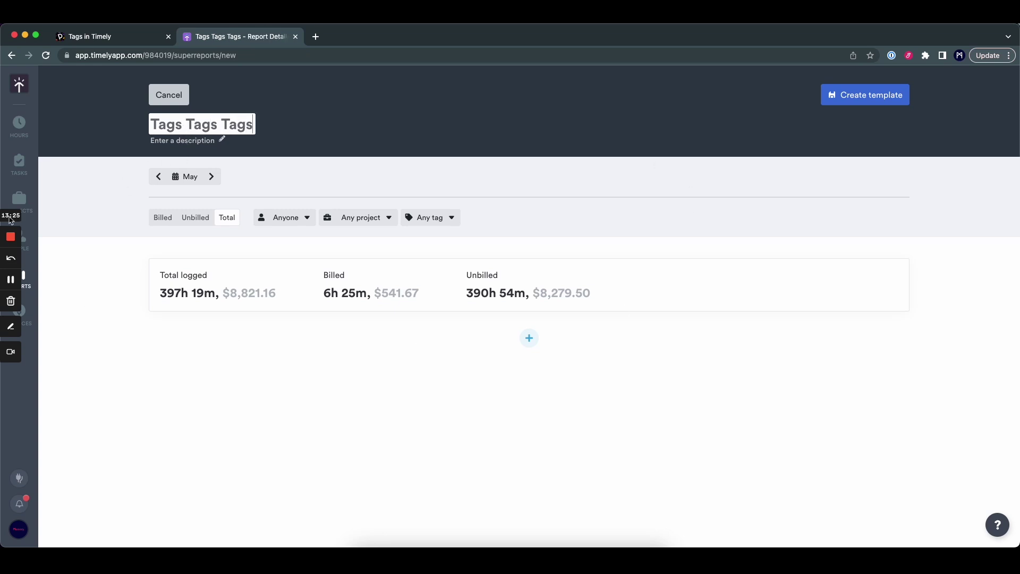
{"action": "left_click", "coordinate": [116, 202]}
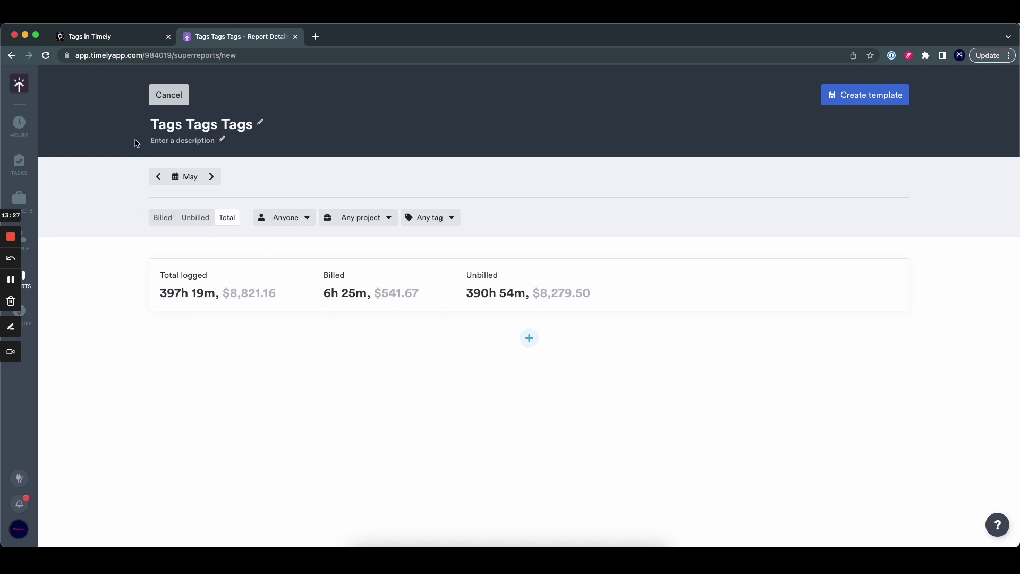
Step: Look at the date range options and the user list, and filter the report to the Marketing & Content Team
{"action": "left_click", "coordinate": [186, 181]}
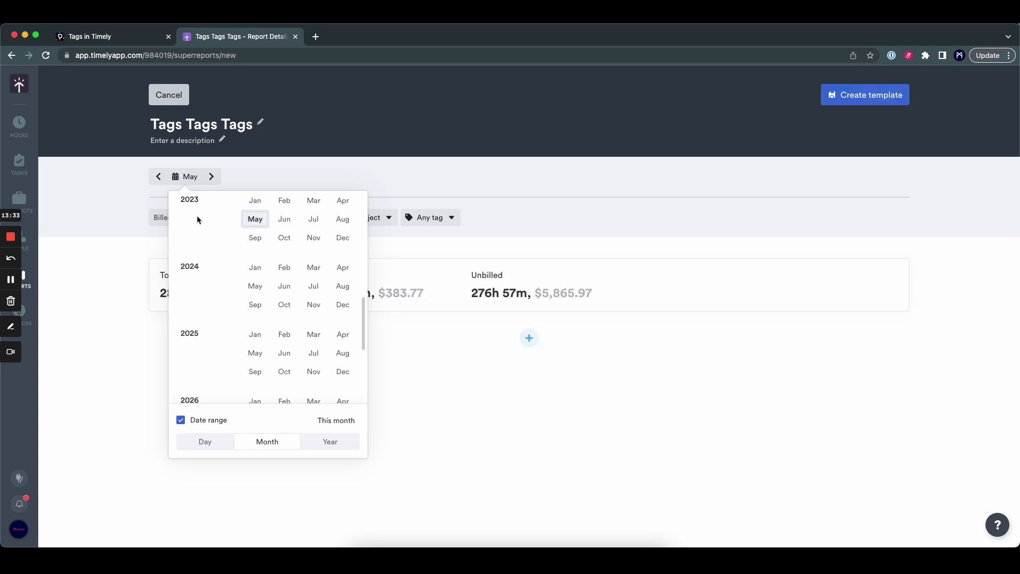
{"action": "left_click", "coordinate": [104, 190]}
{"action": "left_click", "coordinate": [277, 220]}
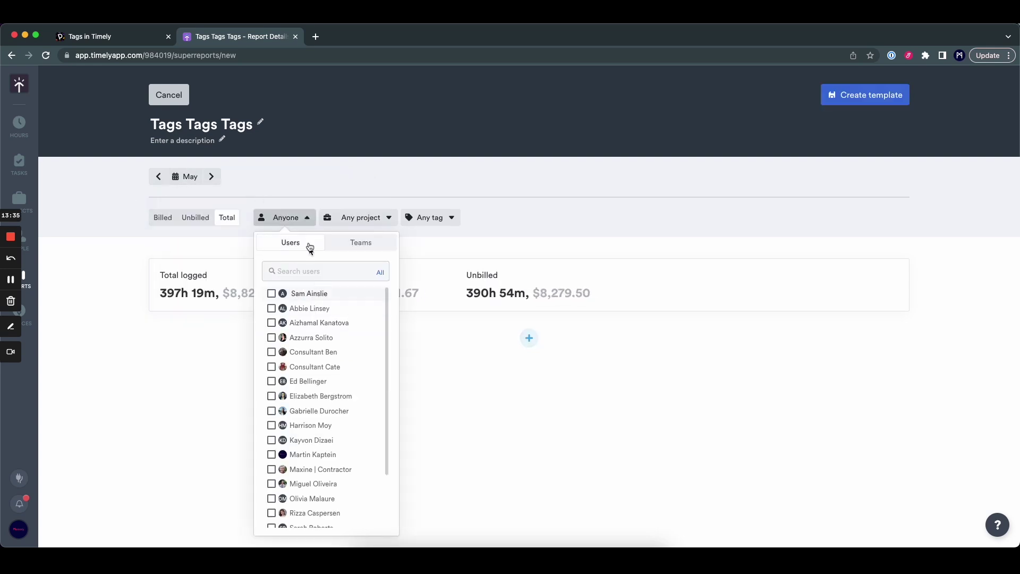
{"action": "scroll", "coordinate": [312, 425], "scroll_direction": "down", "scroll_amount": 3}
{"action": "scroll", "coordinate": [309, 424], "scroll_direction": "up", "scroll_amount": 3}
{"action": "scroll", "coordinate": [297, 383], "scroll_direction": "down", "scroll_amount": 3}
{"action": "scroll", "coordinate": [308, 372], "scroll_direction": "up", "scroll_amount": 4}
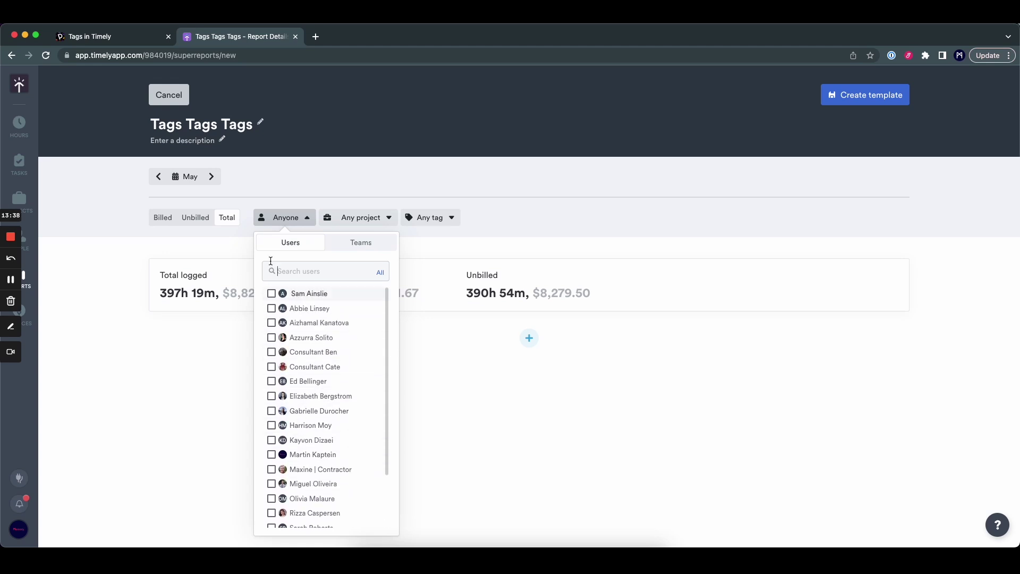
{"action": "left_click", "coordinate": [357, 244]}
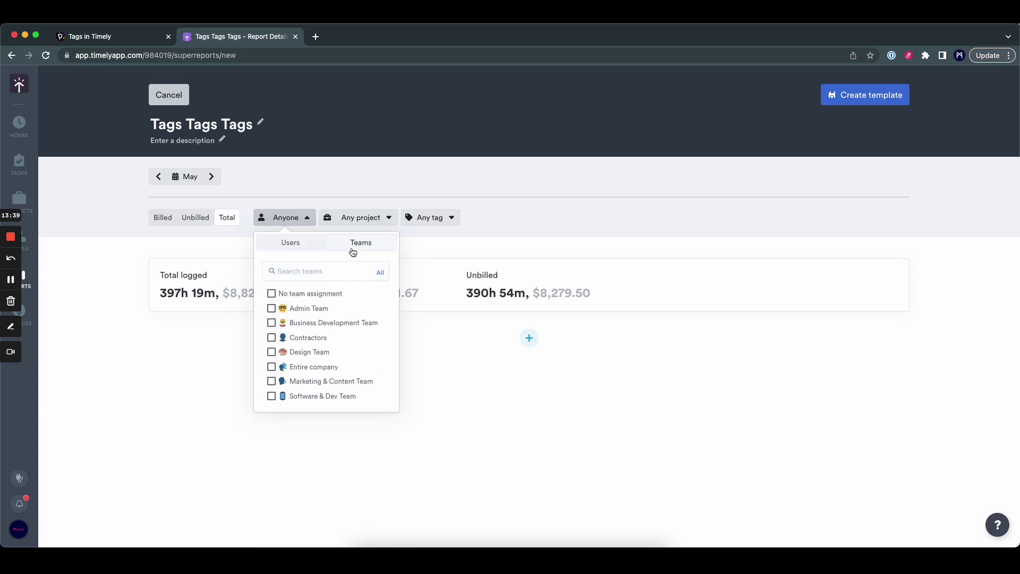
{"action": "left_click", "coordinate": [356, 383]}
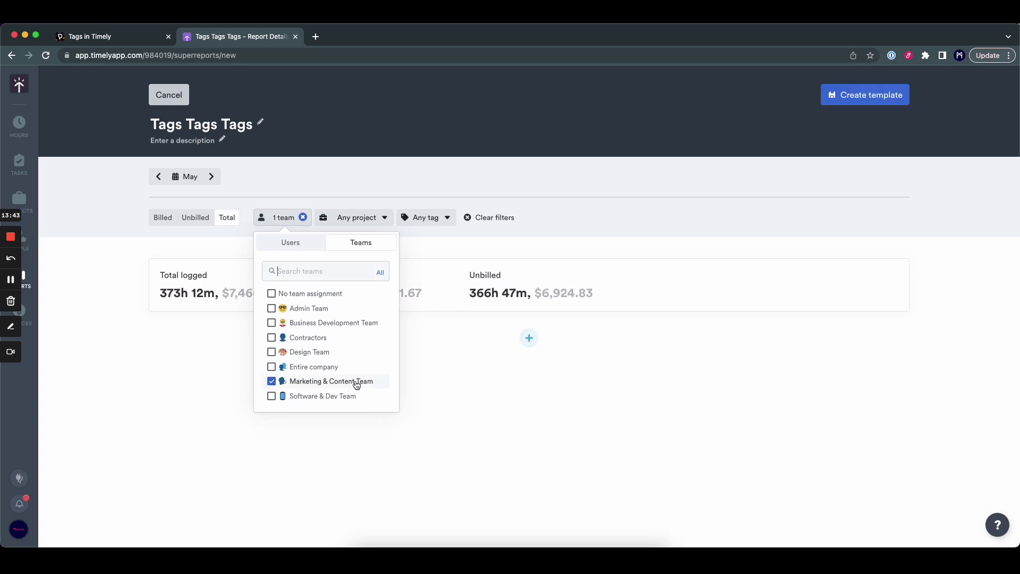
{"action": "left_click", "coordinate": [342, 192]}
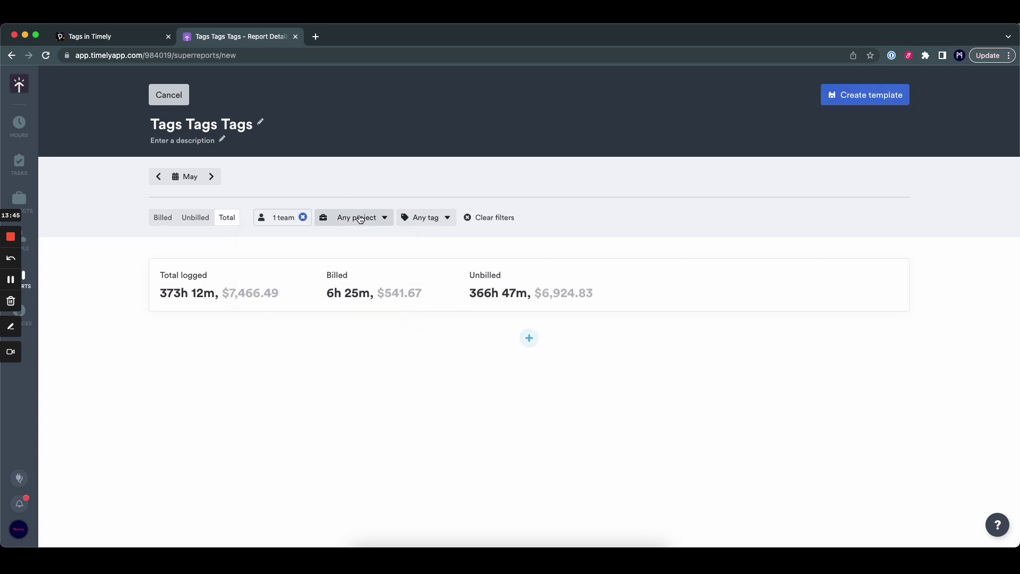
Step: Examine the project filter and the full list of tags offered by the tag filter
{"action": "left_click", "coordinate": [360, 219]}
{"action": "left_click", "coordinate": [351, 195]}
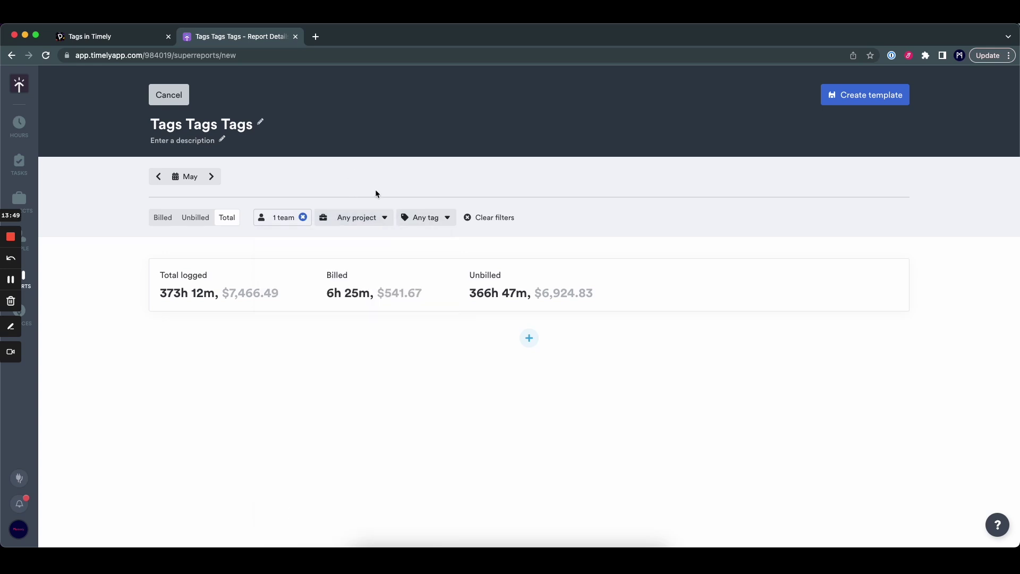
{"action": "left_click", "coordinate": [422, 217]}
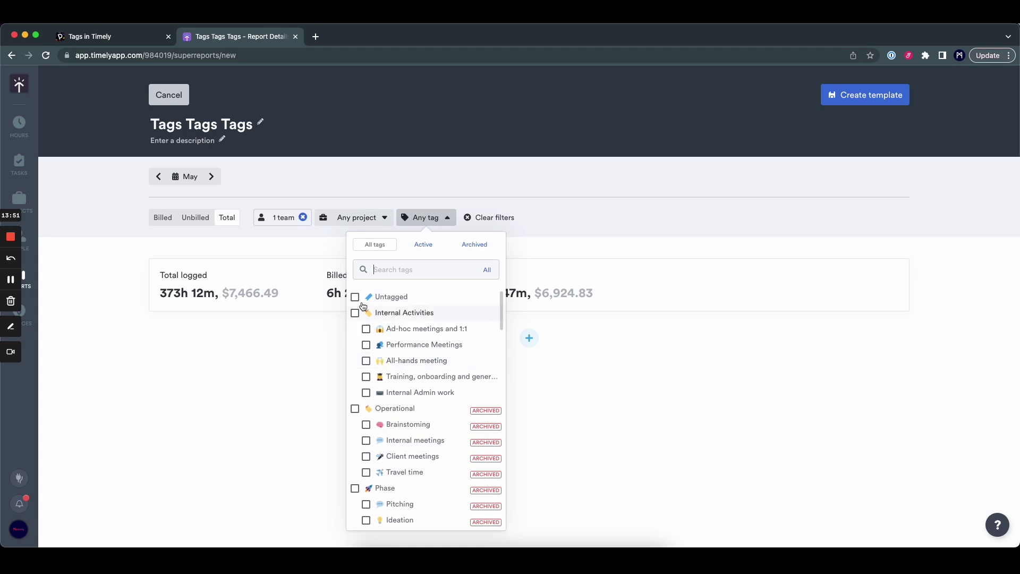
{"action": "scroll", "coordinate": [417, 387], "scroll_direction": "down", "scroll_amount": 15}
{"action": "scroll", "coordinate": [417, 387], "scroll_direction": "up", "scroll_amount": 15}
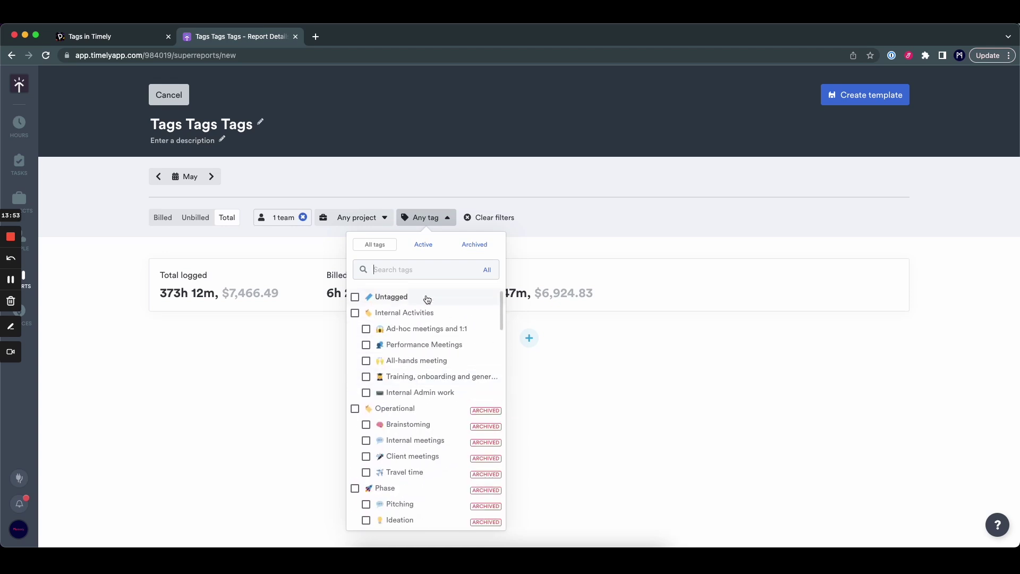
Step: Select every tag in the filter, and exclude Untagged, Internal Activities, Operational, Phase, Tasks, Leave and Commercial Production
{"action": "left_click", "coordinate": [487, 270]}
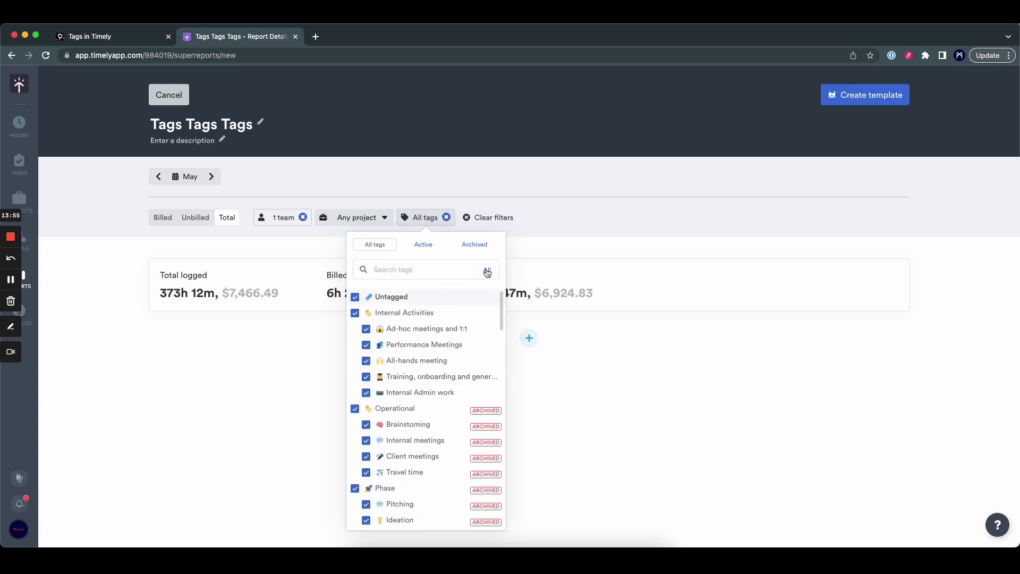
{"action": "left_click", "coordinate": [356, 299]}
{"action": "left_click", "coordinate": [355, 314]}
{"action": "left_click", "coordinate": [355, 409]}
{"action": "scroll", "coordinate": [366, 407], "scroll_direction": "down", "scroll_amount": 3}
{"action": "left_click", "coordinate": [355, 355]}
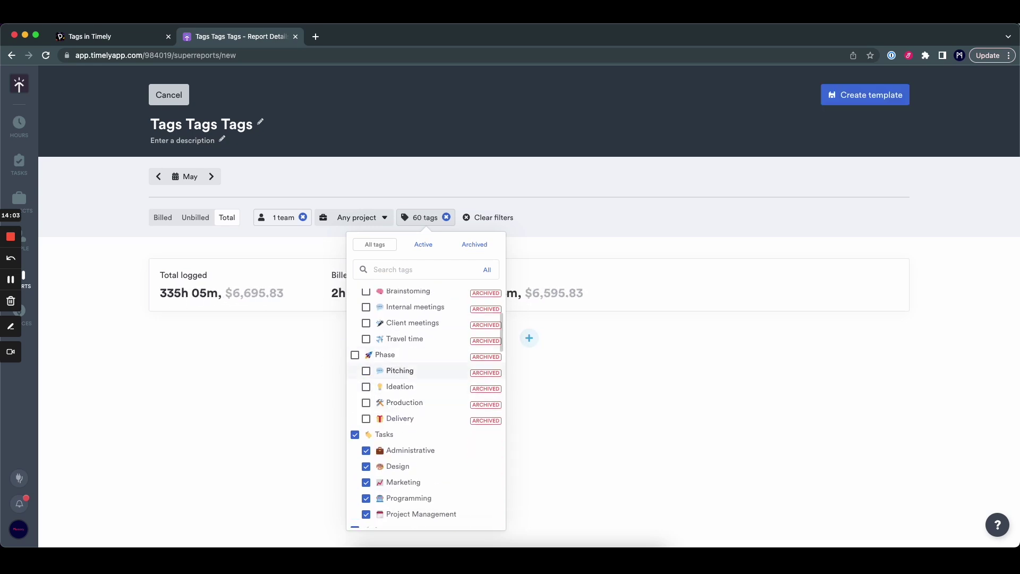
{"action": "left_click", "coordinate": [355, 435]}
{"action": "scroll", "coordinate": [356, 346], "scroll_direction": "down", "scroll_amount": 4}
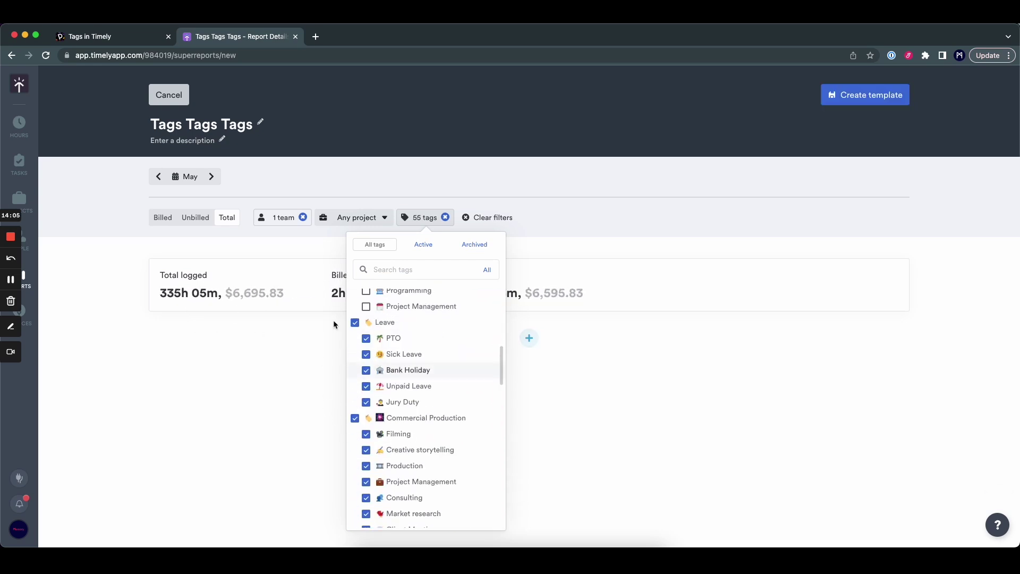
{"action": "left_click", "coordinate": [355, 322]}
{"action": "left_click", "coordinate": [355, 419]}
Step: Exclude the remaining tag groups from Branding Phase to Enjoyment, keeping only the Core activities tags selected
{"action": "scroll", "coordinate": [356, 419], "scroll_direction": "down", "scroll_amount": 3}
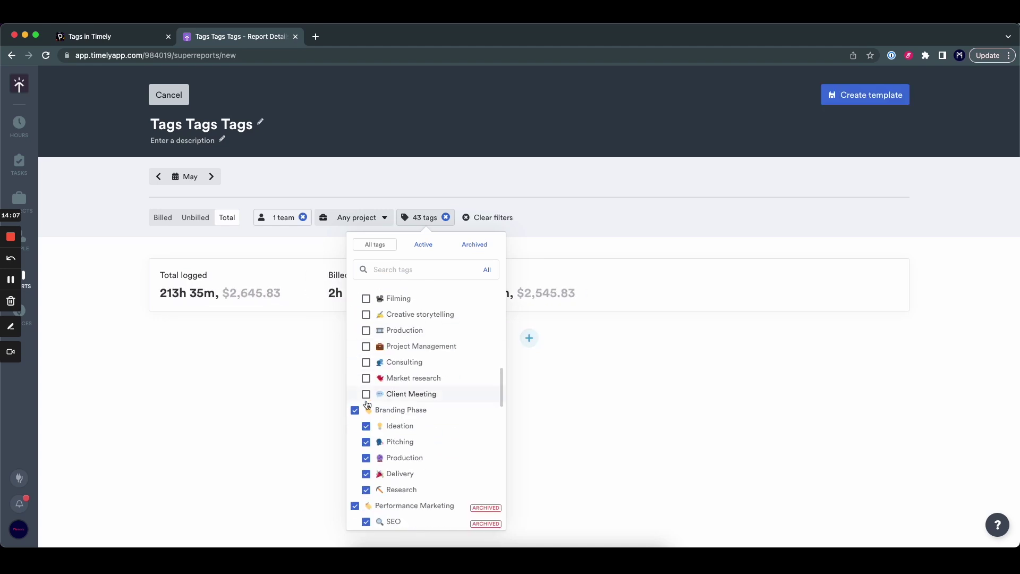
{"action": "left_click", "coordinate": [355, 411]}
{"action": "scroll", "coordinate": [356, 414], "scroll_direction": "down", "scroll_amount": 3}
{"action": "left_click", "coordinate": [355, 411]}
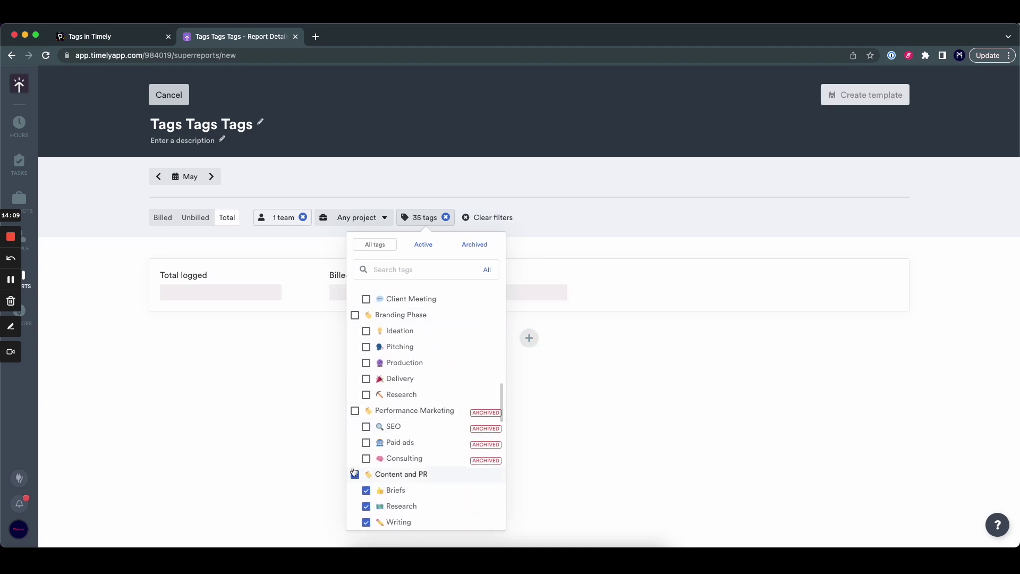
{"action": "scroll", "coordinate": [379, 438], "scroll_direction": "down", "scroll_amount": 3}
{"action": "left_click", "coordinate": [355, 433]}
{"action": "scroll", "coordinate": [356, 425], "scroll_direction": "down", "scroll_amount": 5}
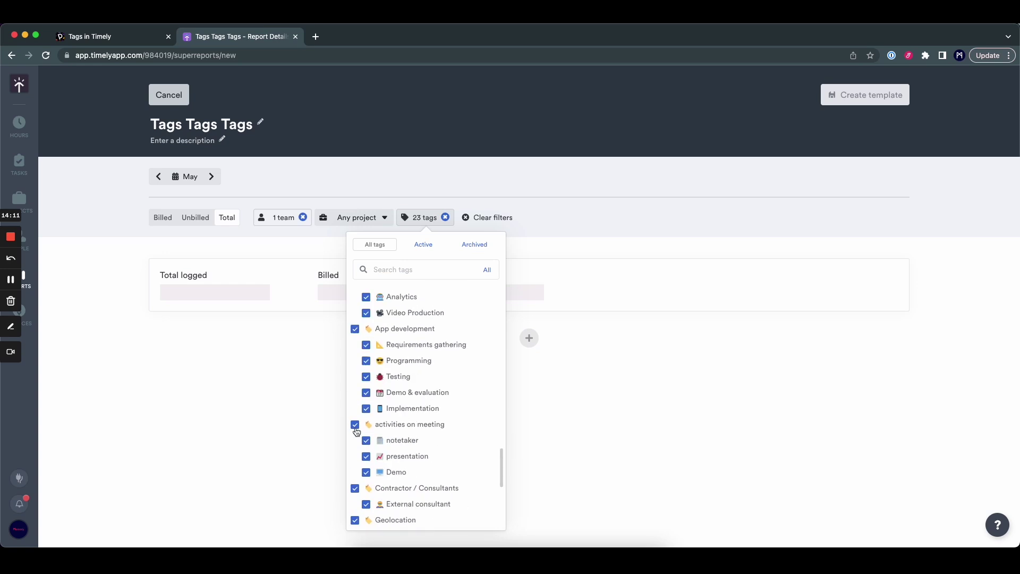
{"action": "left_click", "coordinate": [354, 393]}
{"action": "left_click", "coordinate": [356, 297]}
{"action": "left_click", "coordinate": [364, 456]}
{"action": "scroll", "coordinate": [364, 454], "scroll_direction": "down", "scroll_amount": 3}
{"action": "left_click", "coordinate": [355, 408]}
{"action": "left_click", "coordinate": [355, 472]}
{"action": "scroll", "coordinate": [367, 455], "scroll_direction": "down", "scroll_amount": 3}
{"action": "left_click", "coordinate": [355, 471]}
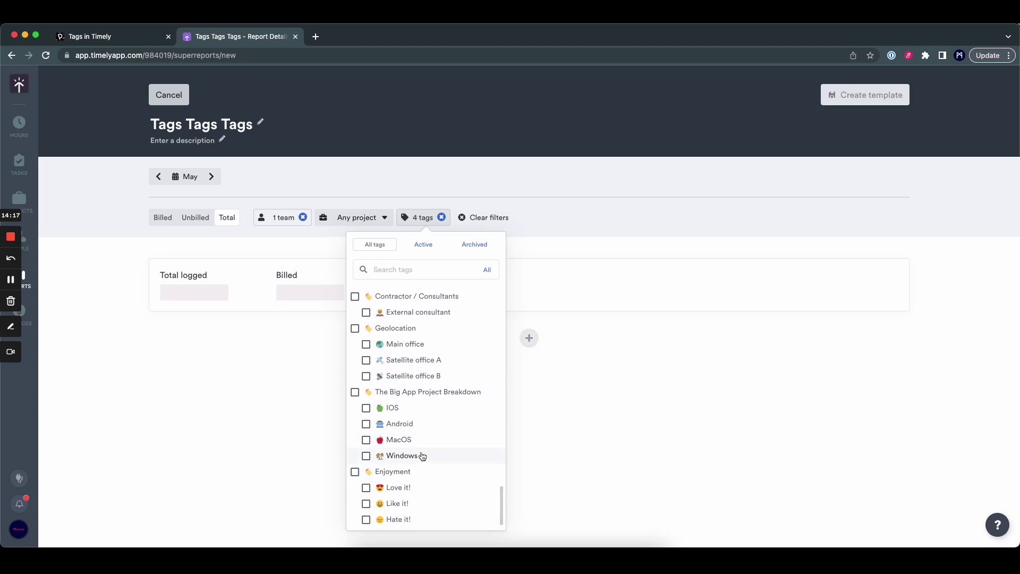
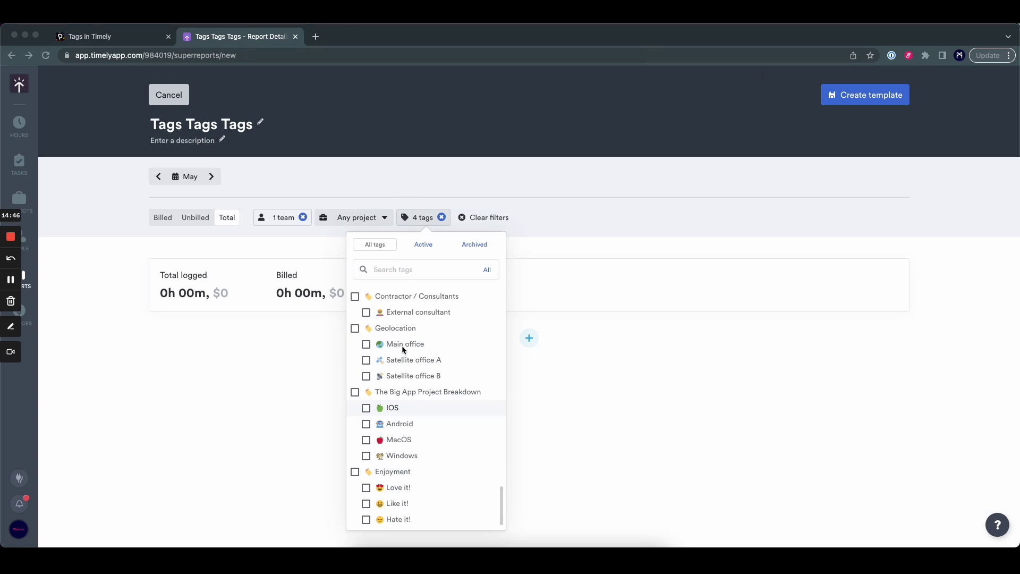
Step: Look through the tag filter list and deselect the Core activities group so the report covers any tag
{"action": "scroll", "coordinate": [402, 346], "scroll_direction": "up", "scroll_amount": 10}
{"action": "scroll", "coordinate": [400, 362], "scroll_direction": "down", "scroll_amount": 8}
{"action": "scroll", "coordinate": [400, 362], "scroll_direction": "up", "scroll_amount": 2}
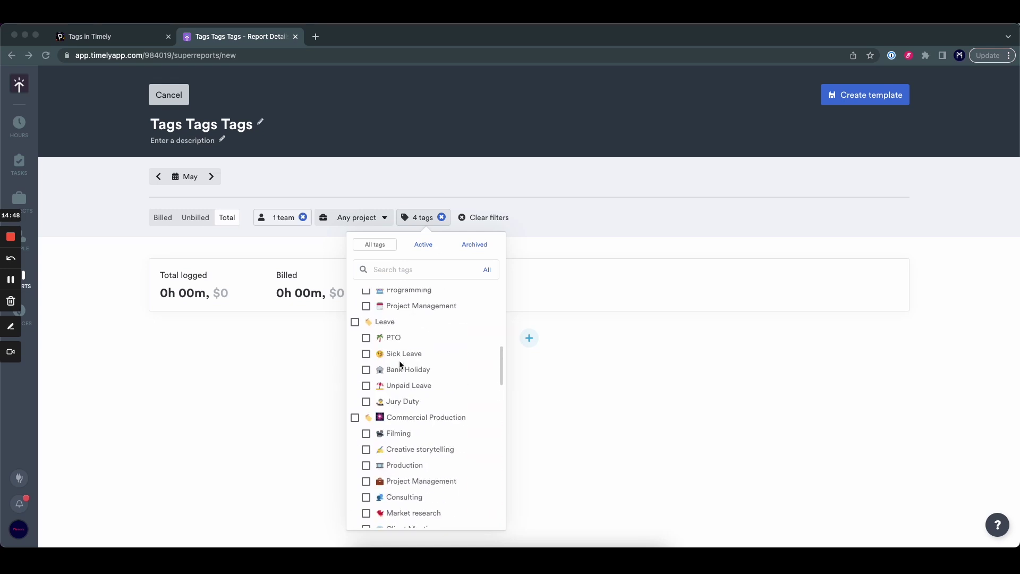
{"action": "scroll", "coordinate": [400, 363], "scroll_direction": "up", "scroll_amount": 4}
{"action": "scroll", "coordinate": [401, 342], "scroll_direction": "up", "scroll_amount": 4}
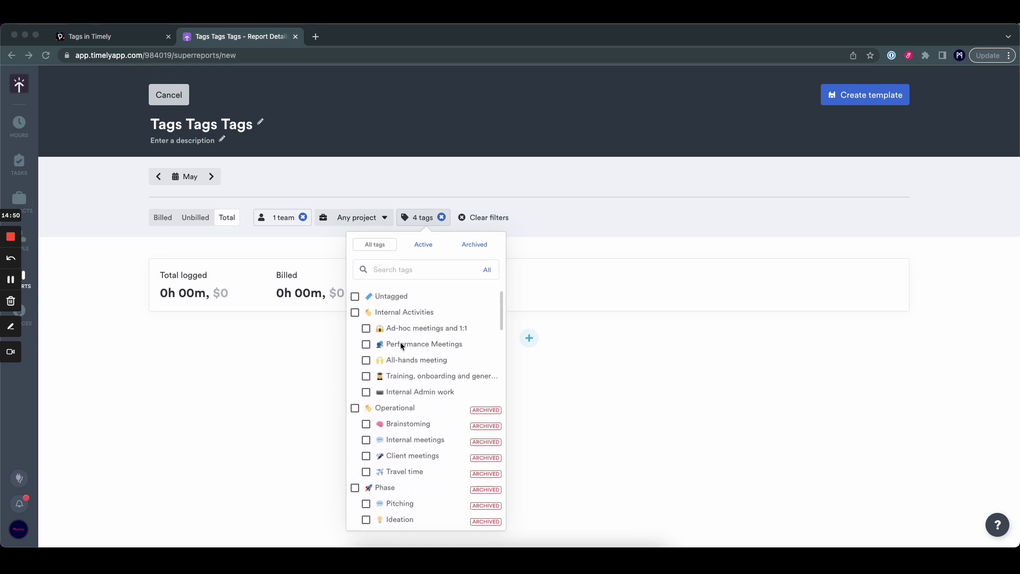
{"action": "scroll", "coordinate": [399, 345], "scroll_direction": "down", "scroll_amount": 6}
{"action": "scroll", "coordinate": [396, 352], "scroll_direction": "down", "scroll_amount": 10}
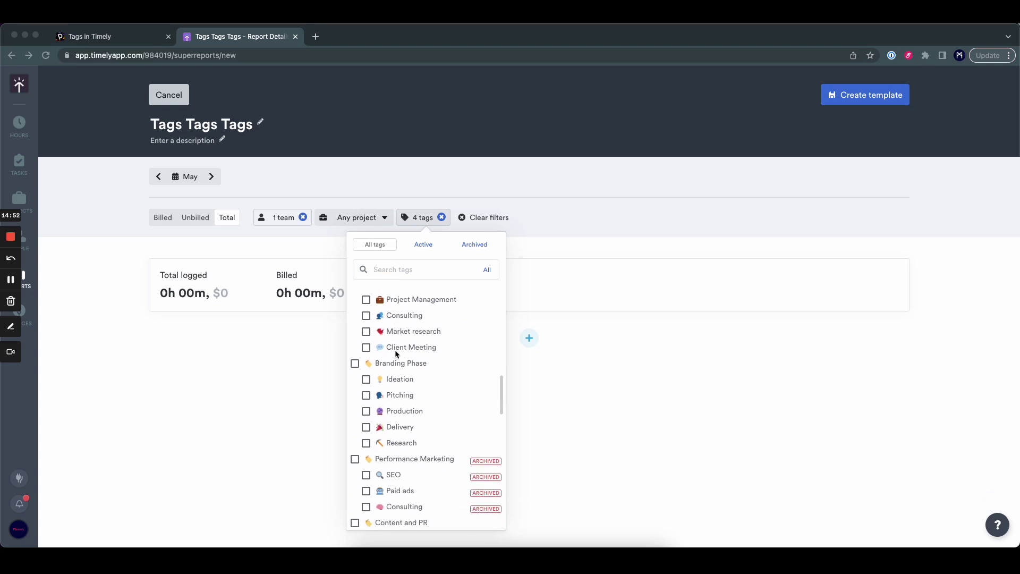
{"action": "scroll", "coordinate": [394, 350], "scroll_direction": "down", "scroll_amount": 3}
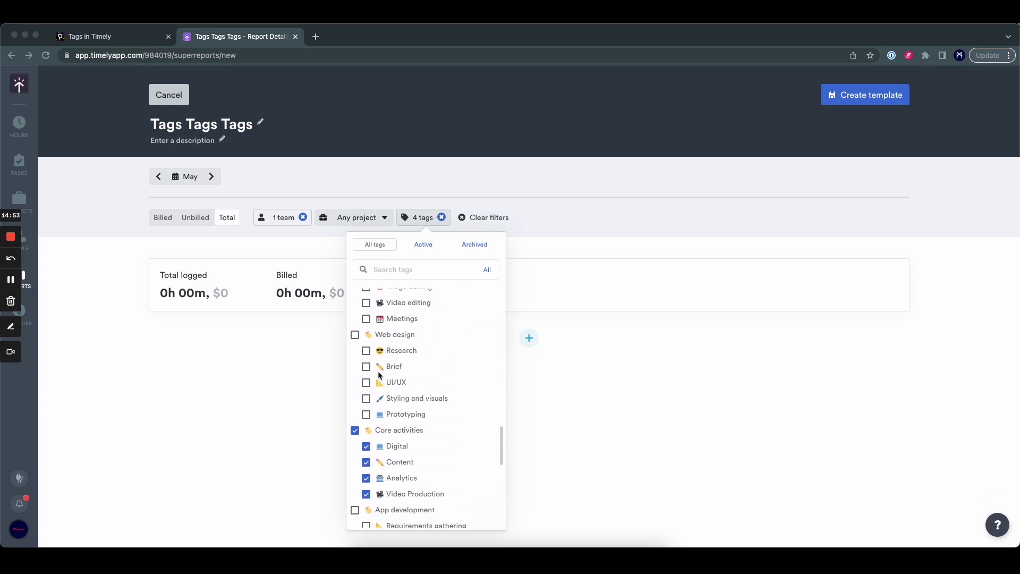
{"action": "left_click", "coordinate": [356, 431]}
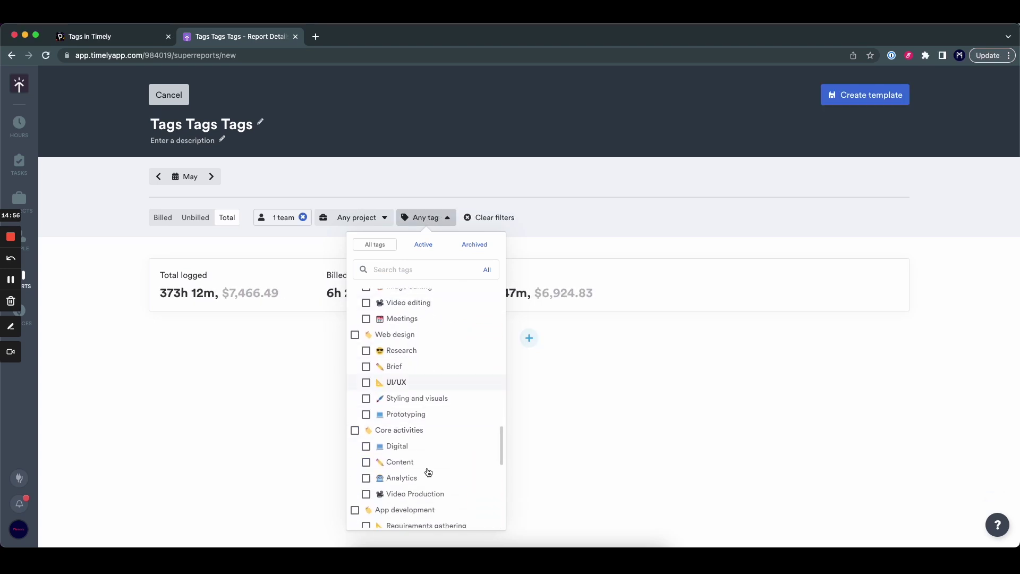
{"action": "left_click", "coordinate": [604, 401]}
Step: Add a table of tags to the report below the logged totals
{"action": "left_click", "coordinate": [528, 340]}
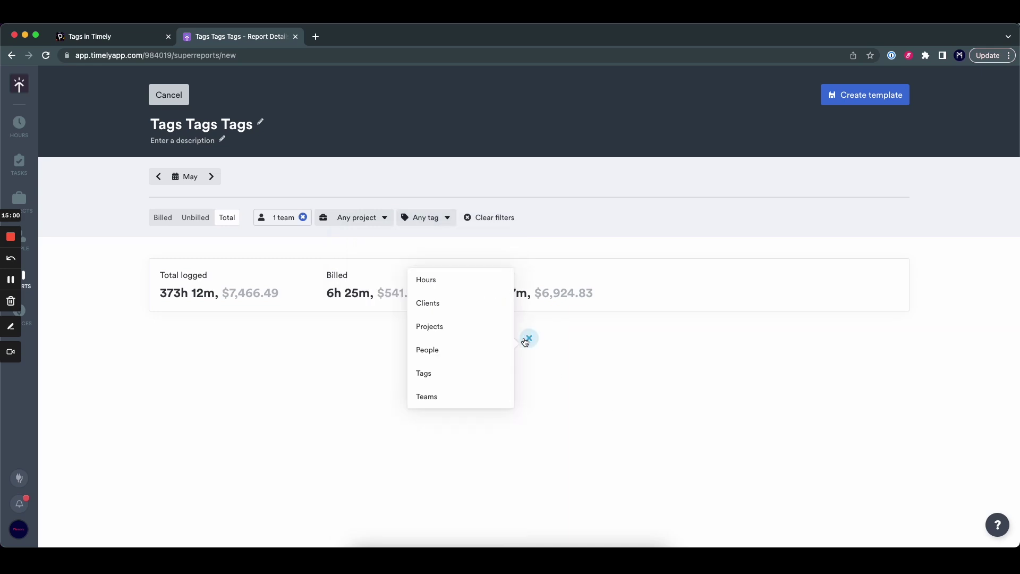
{"action": "mouse_move", "coordinate": [451, 365]}
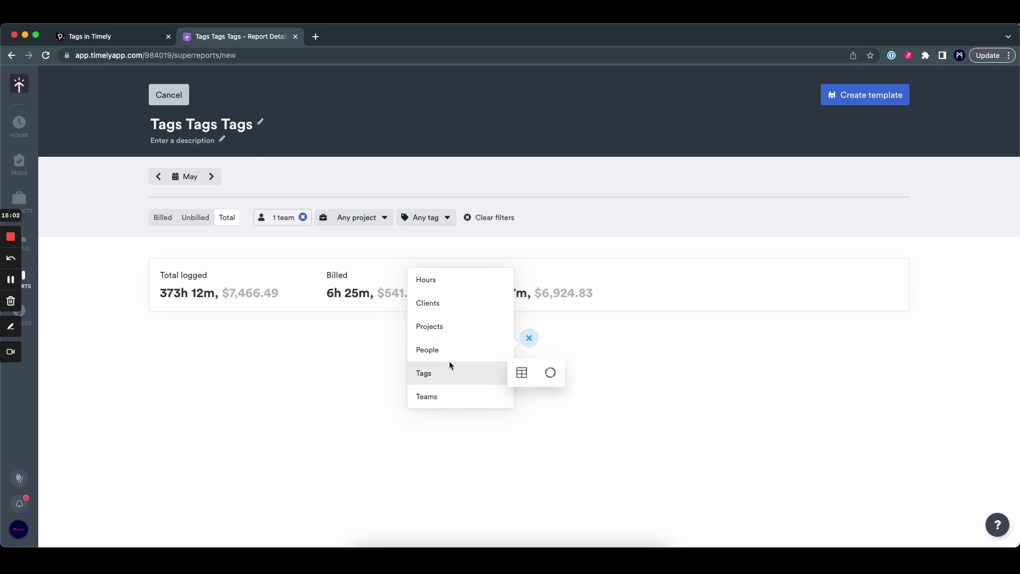
{"action": "left_click", "coordinate": [527, 376]}
Step: Examine the May tag table, comparing logged hours and money across the tag groups and their individual tags
{"action": "scroll", "coordinate": [368, 354], "scroll_direction": "down", "scroll_amount": 2}
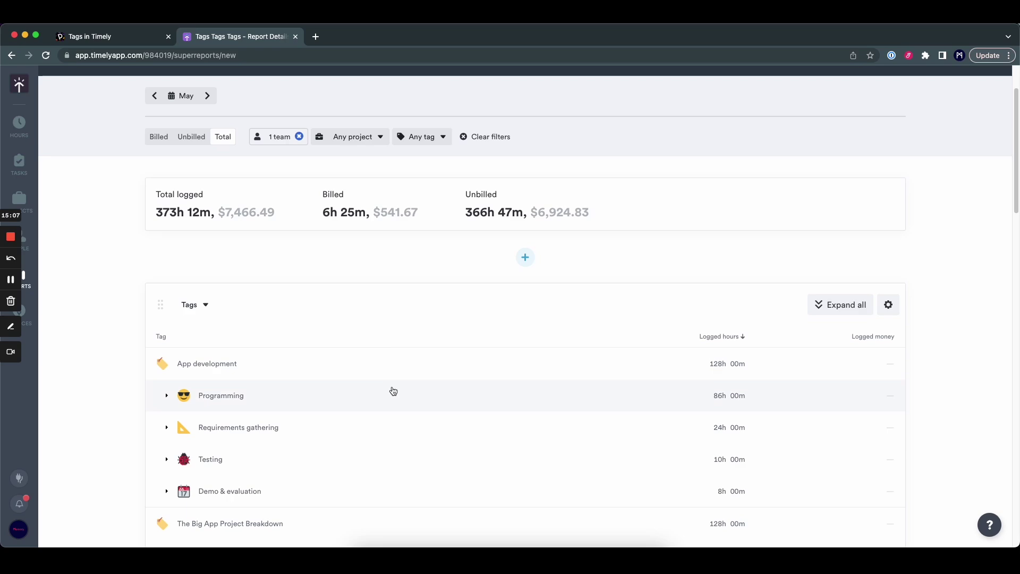
{"action": "scroll", "coordinate": [341, 356], "scroll_direction": "down", "scroll_amount": 3}
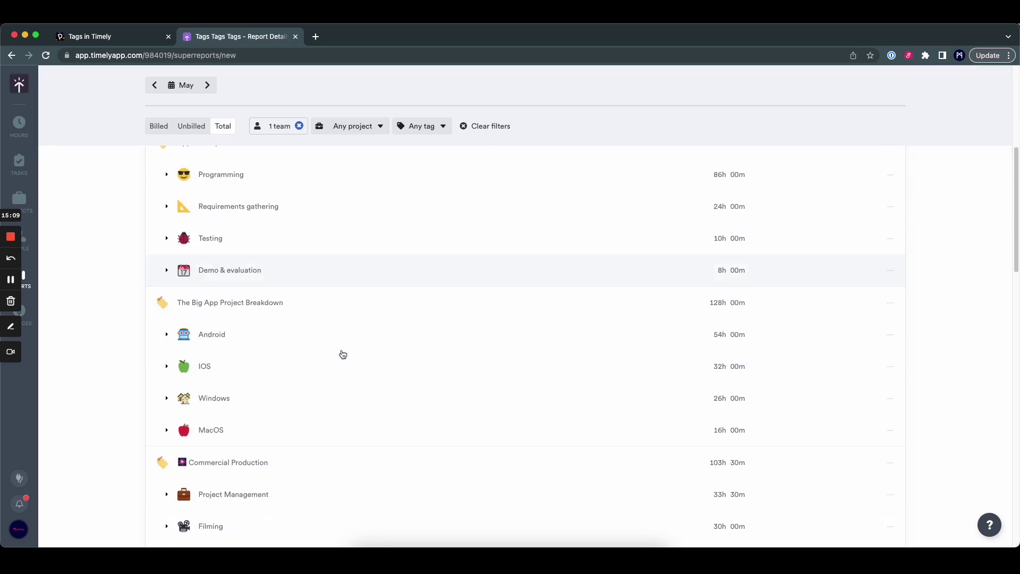
{"action": "scroll", "coordinate": [343, 355], "scroll_direction": "up", "scroll_amount": 5}
{"action": "scroll", "coordinate": [342, 353], "scroll_direction": "down", "scroll_amount": 1}
{"action": "scroll", "coordinate": [342, 353], "scroll_direction": "up", "scroll_amount": 3}
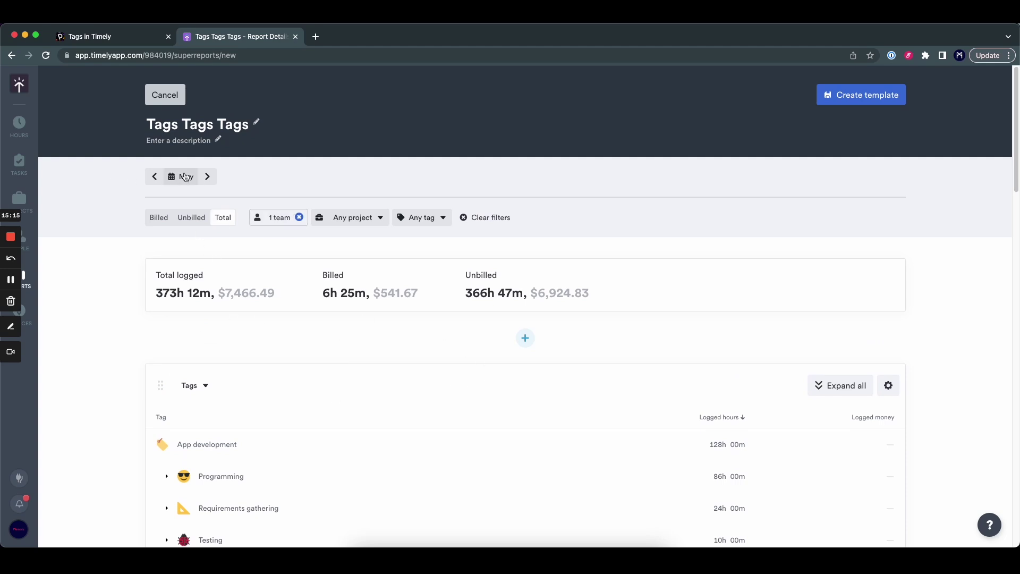
{"action": "scroll", "coordinate": [100, 363], "scroll_direction": "down", "scroll_amount": 1}
{"action": "scroll", "coordinate": [99, 357], "scroll_direction": "down", "scroll_amount": 10}
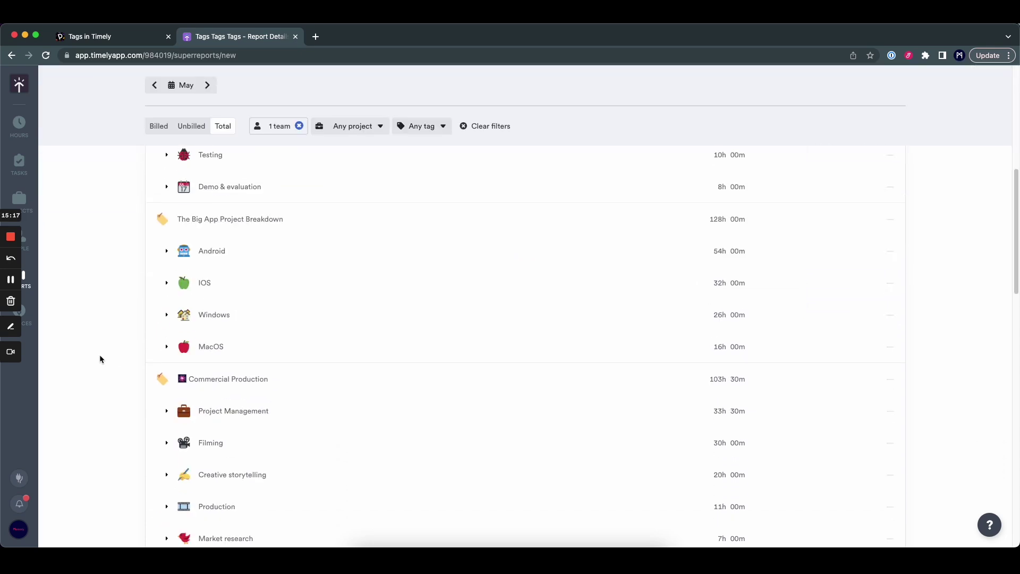
{"action": "scroll", "coordinate": [105, 342], "scroll_direction": "down", "scroll_amount": 2}
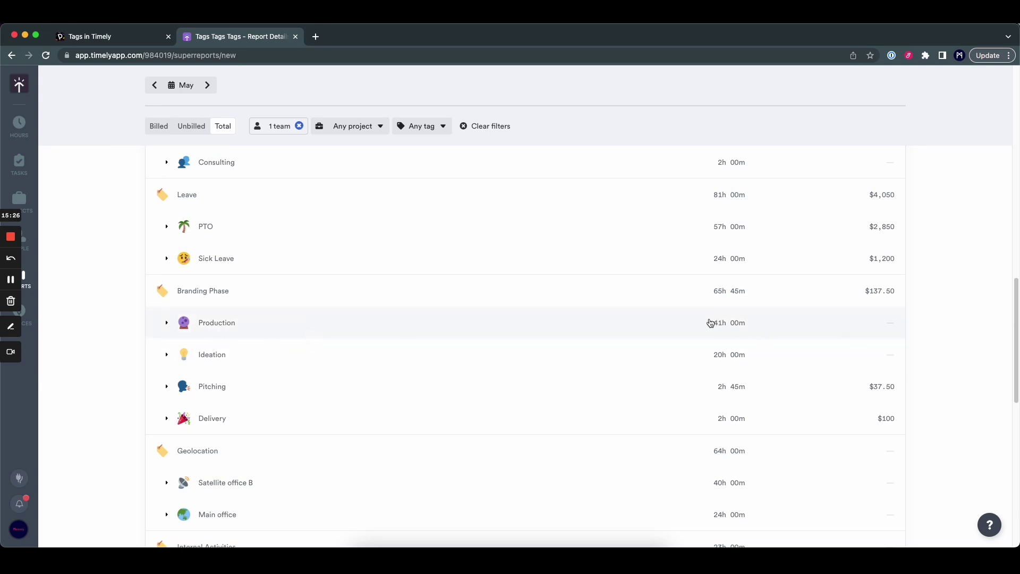
{"action": "scroll", "coordinate": [544, 333], "scroll_direction": "down", "scroll_amount": 6}
{"action": "scroll", "coordinate": [544, 335], "scroll_direction": "up", "scroll_amount": 8}
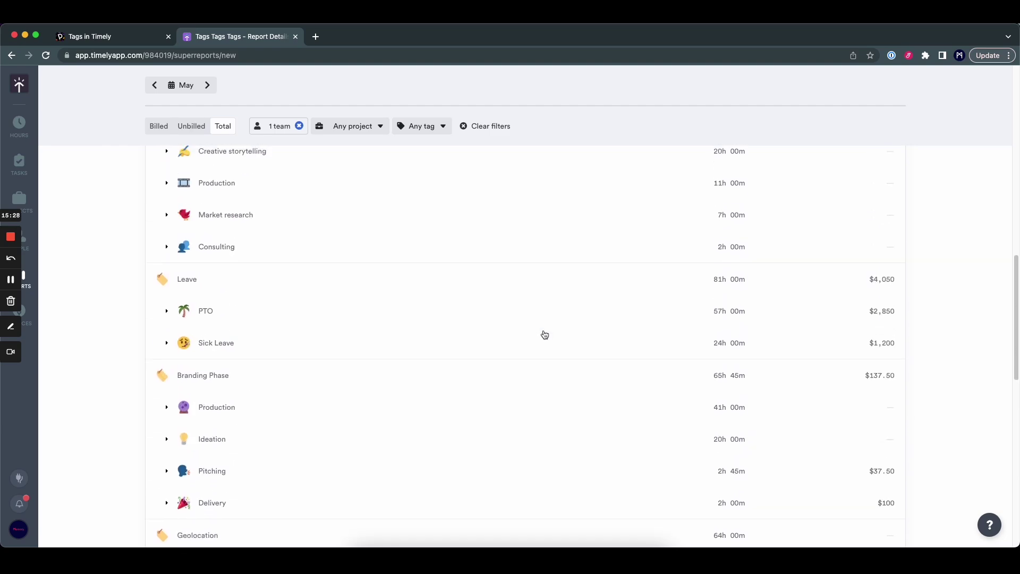
Step: Add a donut chart of tags by hours between the logged totals and the tags table
{"action": "scroll", "coordinate": [545, 334], "scroll_direction": "up", "scroll_amount": 10}
{"action": "scroll", "coordinate": [543, 331], "scroll_direction": "down", "scroll_amount": 12}
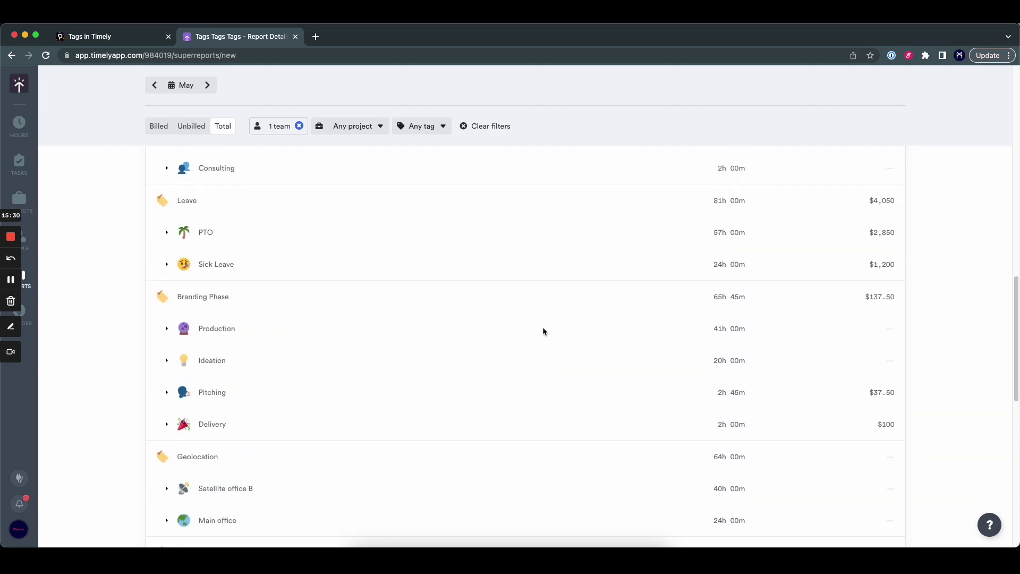
{"action": "scroll", "coordinate": [543, 331], "scroll_direction": "down", "scroll_amount": 10}
{"action": "scroll", "coordinate": [542, 333], "scroll_direction": "down", "scroll_amount": 2}
{"action": "scroll", "coordinate": [544, 332], "scroll_direction": "up", "scroll_amount": 12}
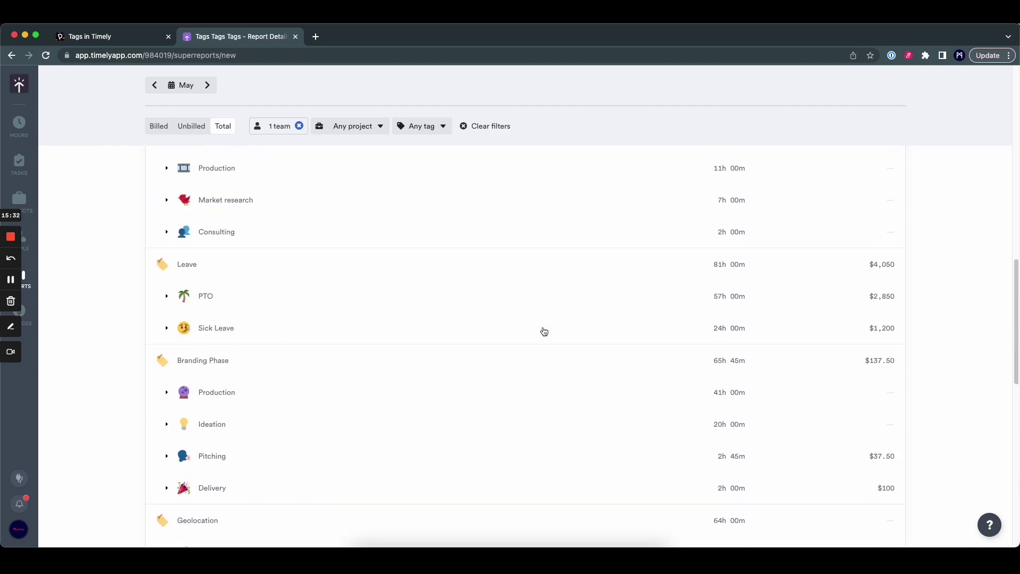
{"action": "scroll", "coordinate": [544, 332], "scroll_direction": "up", "scroll_amount": 12}
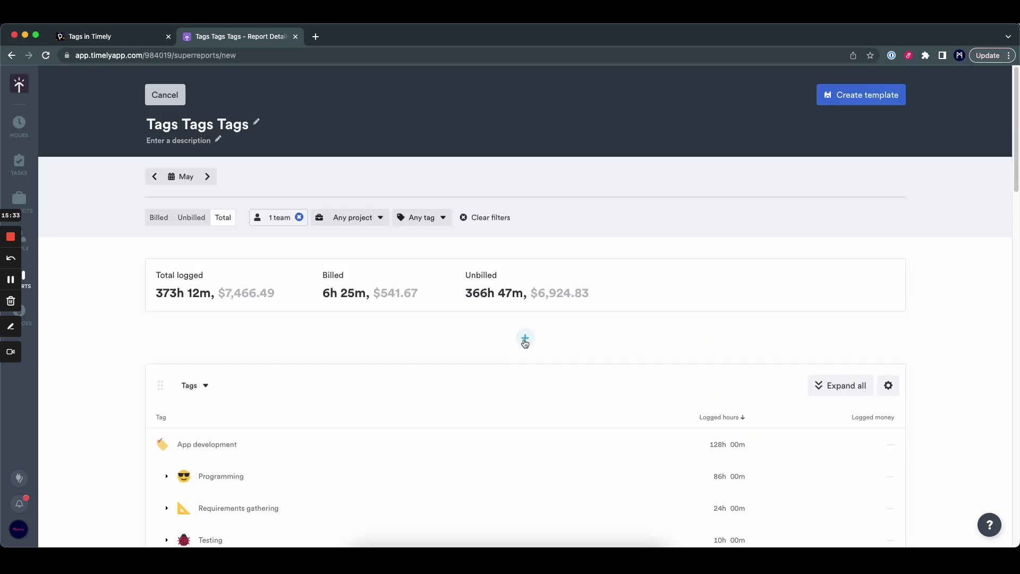
{"action": "left_click", "coordinate": [524, 339]}
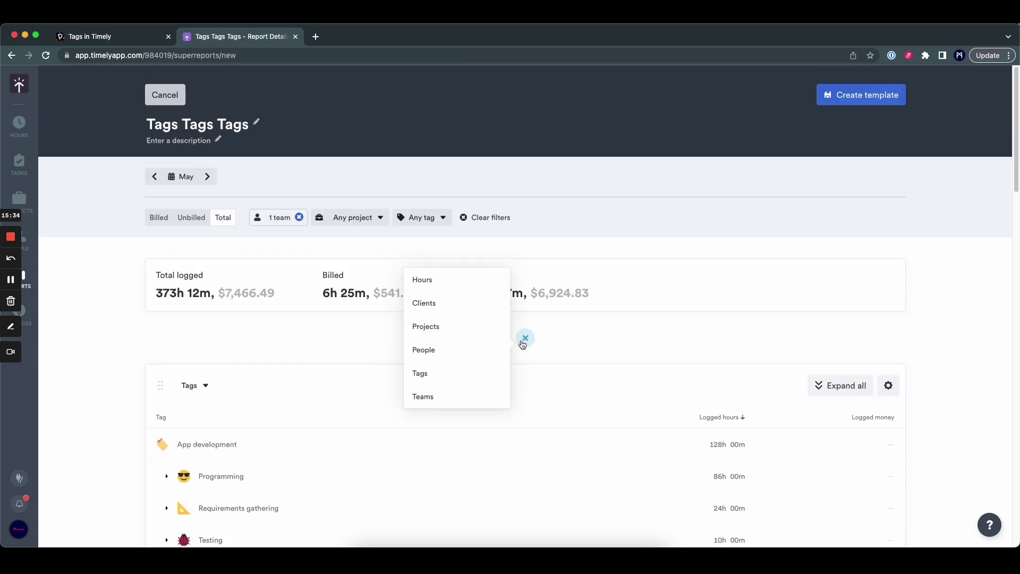
{"action": "mouse_move", "coordinate": [449, 368]}
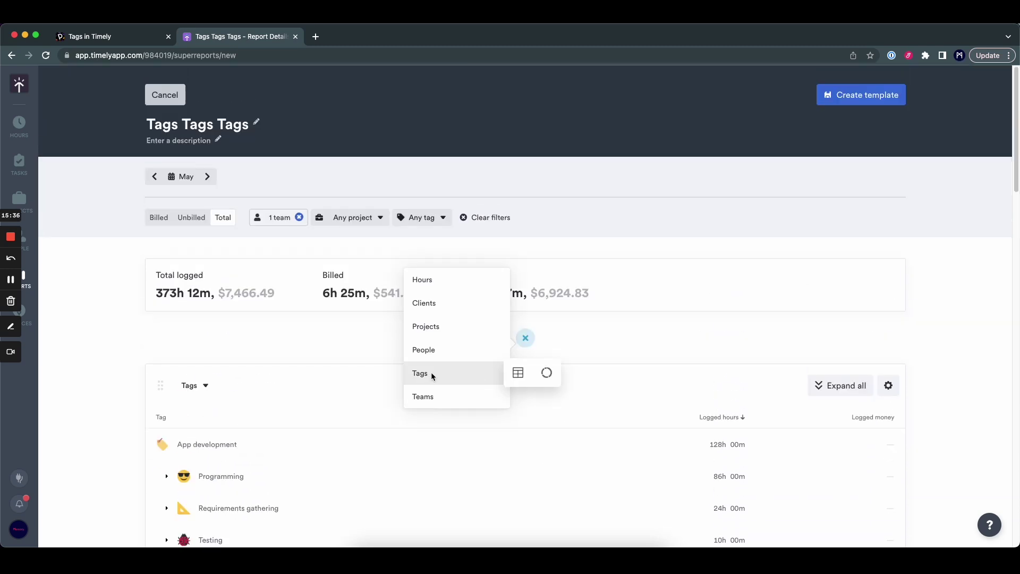
{"action": "left_click", "coordinate": [547, 373]}
{"action": "scroll", "coordinate": [288, 306], "scroll_direction": "down", "scroll_amount": 5}
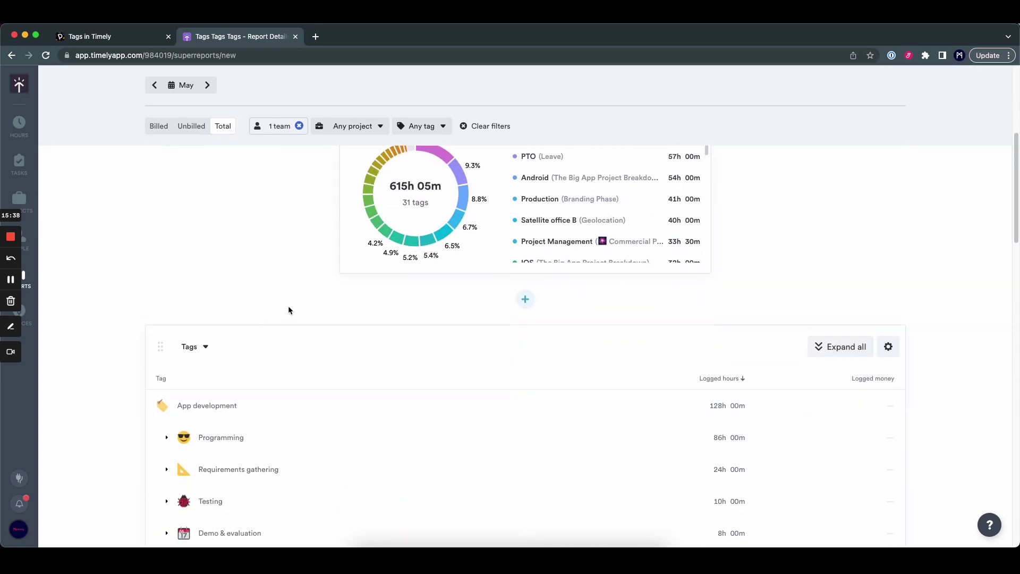
{"action": "scroll", "coordinate": [285, 305], "scroll_direction": "up", "scroll_amount": 2}
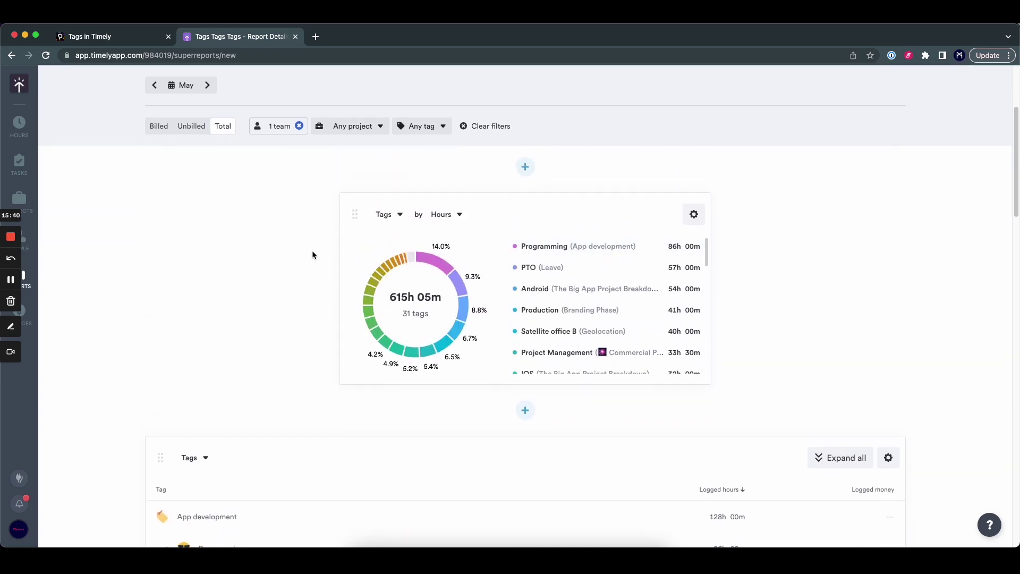
Step: Filter the report to all tags in the Branding Phase group
{"action": "scroll", "coordinate": [287, 276], "scroll_direction": "up", "scroll_amount": 5}
{"action": "left_click", "coordinate": [405, 219]}
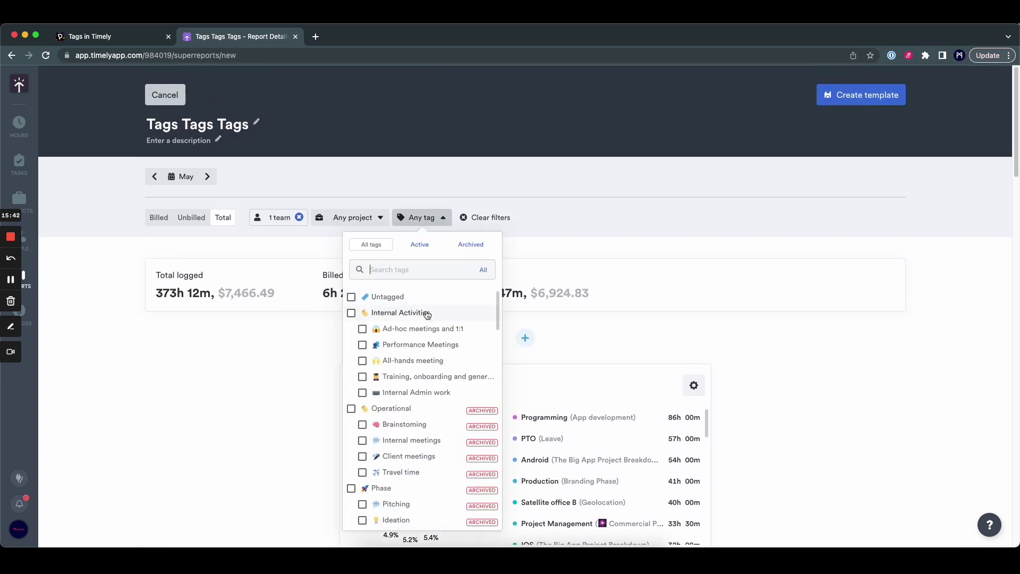
{"action": "scroll", "coordinate": [403, 391], "scroll_direction": "down", "scroll_amount": 10}
{"action": "scroll", "coordinate": [402, 403], "scroll_direction": "up", "scroll_amount": 3}
{"action": "scroll", "coordinate": [403, 402], "scroll_direction": "down", "scroll_amount": 3}
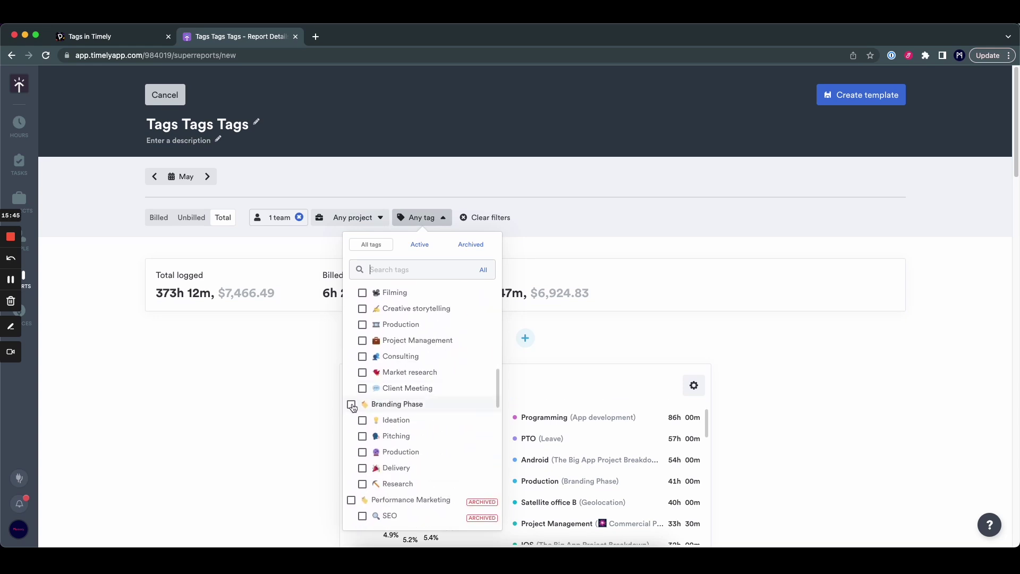
{"action": "left_click", "coordinate": [351, 404]}
{"action": "left_click", "coordinate": [201, 379]}
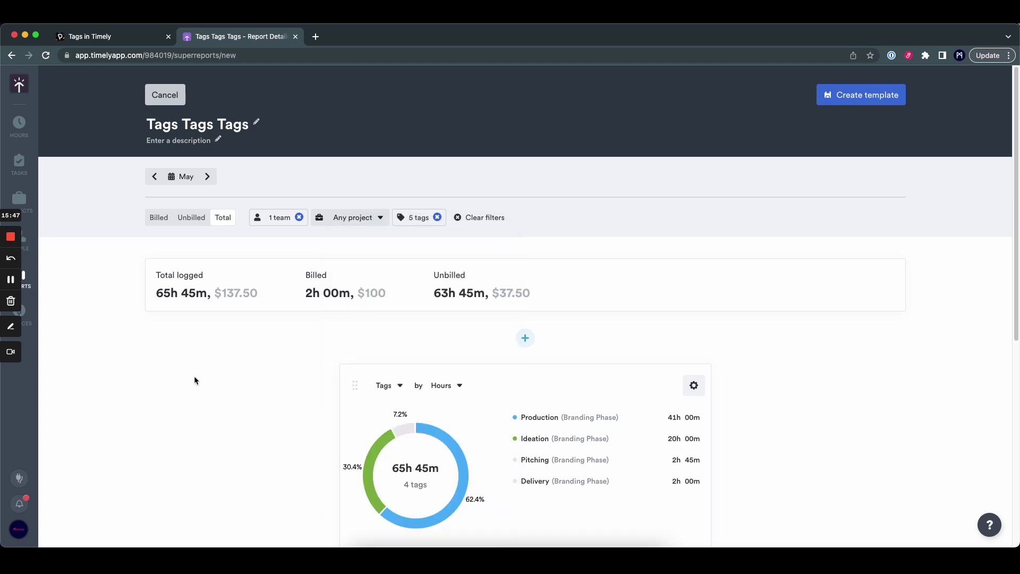
Step: Examine how the Branding Phase hours are split between its tags in the donut chart
{"action": "scroll", "coordinate": [195, 375], "scroll_direction": "down", "scroll_amount": 2}
{"action": "scroll", "coordinate": [195, 375], "scroll_direction": "down", "scroll_amount": 1}
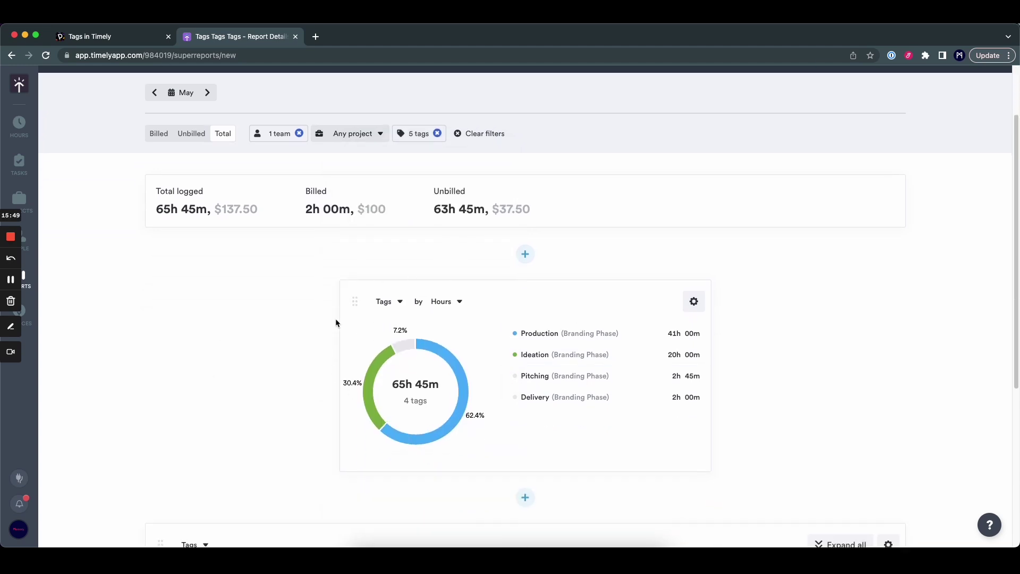
{"action": "scroll", "coordinate": [334, 317], "scroll_direction": "down", "scroll_amount": 1}
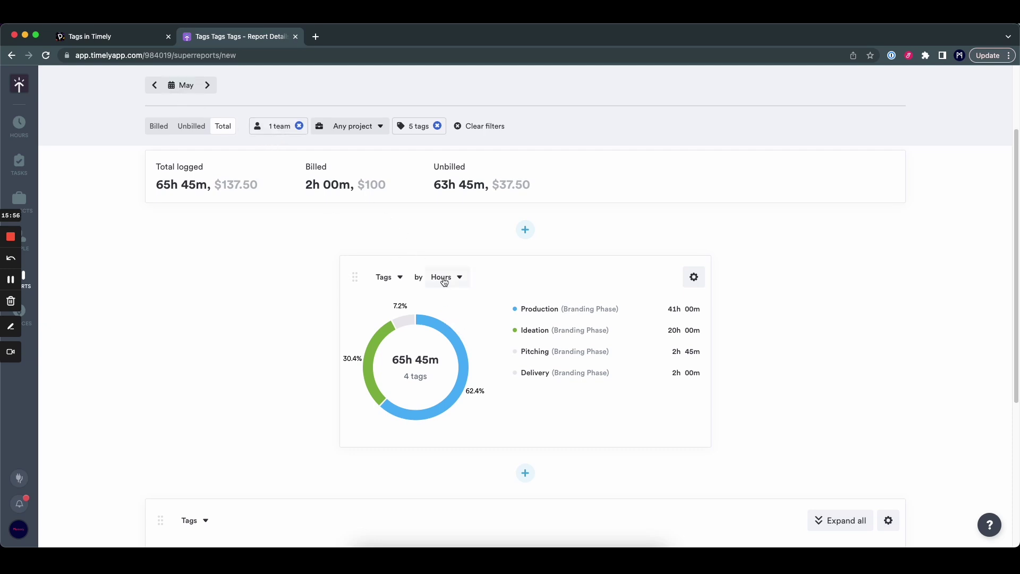
{"action": "mouse_move", "coordinate": [457, 350]}
{"action": "mouse_move", "coordinate": [369, 360]}
{"action": "scroll", "coordinate": [817, 317], "scroll_direction": "up", "scroll_amount": 1}
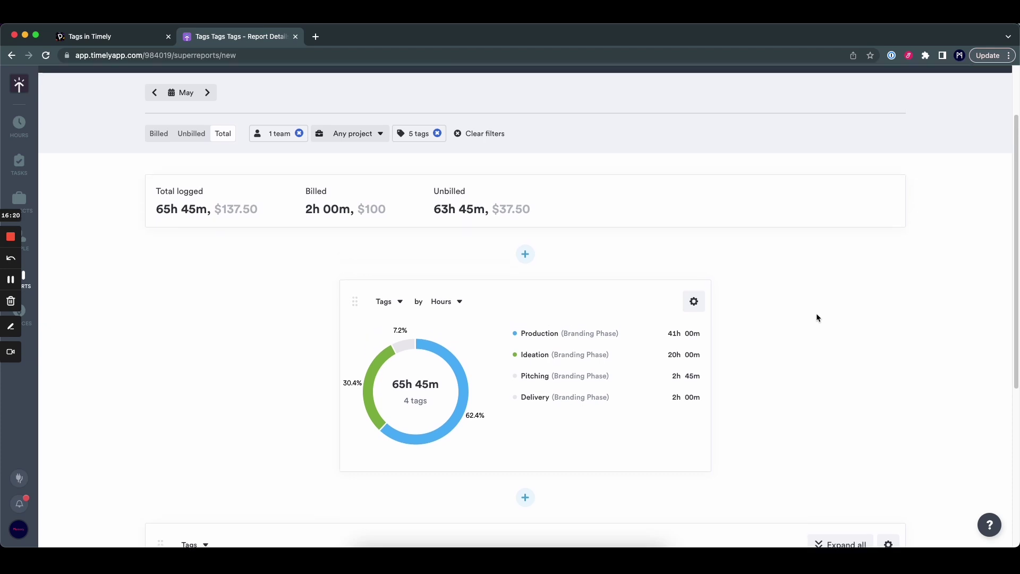
Step: Replace the Branding Phase tag filter with the Project Management tag under Commercial Production
{"action": "left_click", "coordinate": [438, 133]}
{"action": "left_click", "coordinate": [417, 135]}
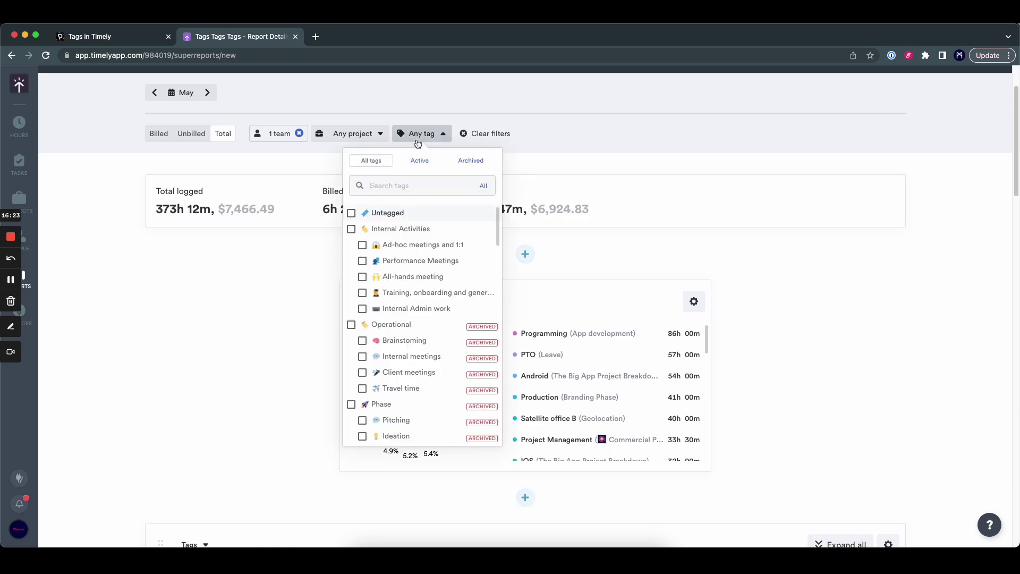
{"action": "scroll", "coordinate": [391, 302], "scroll_direction": "down", "scroll_amount": 10}
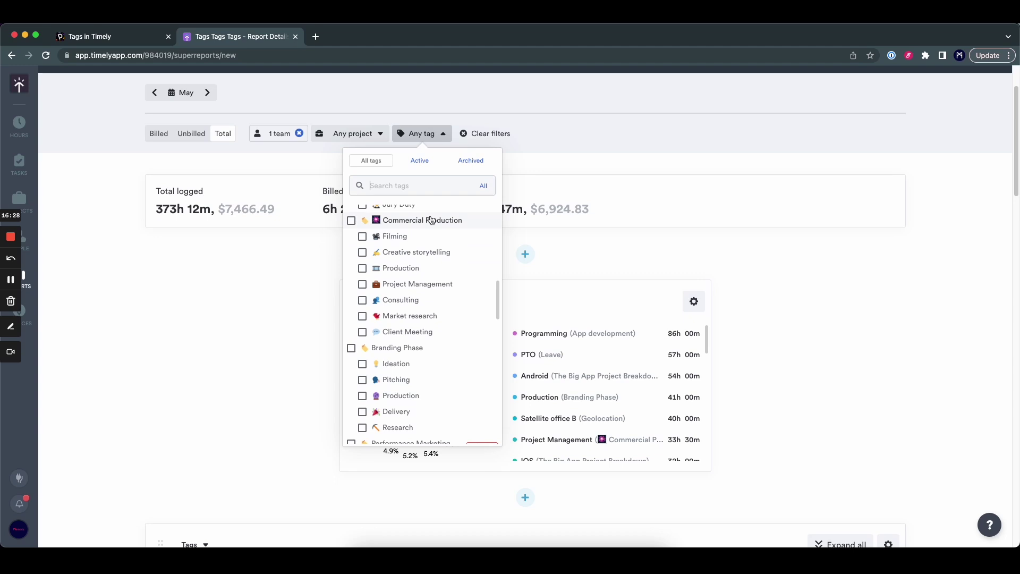
{"action": "left_click", "coordinate": [403, 286]}
{"action": "left_click", "coordinate": [292, 281]}
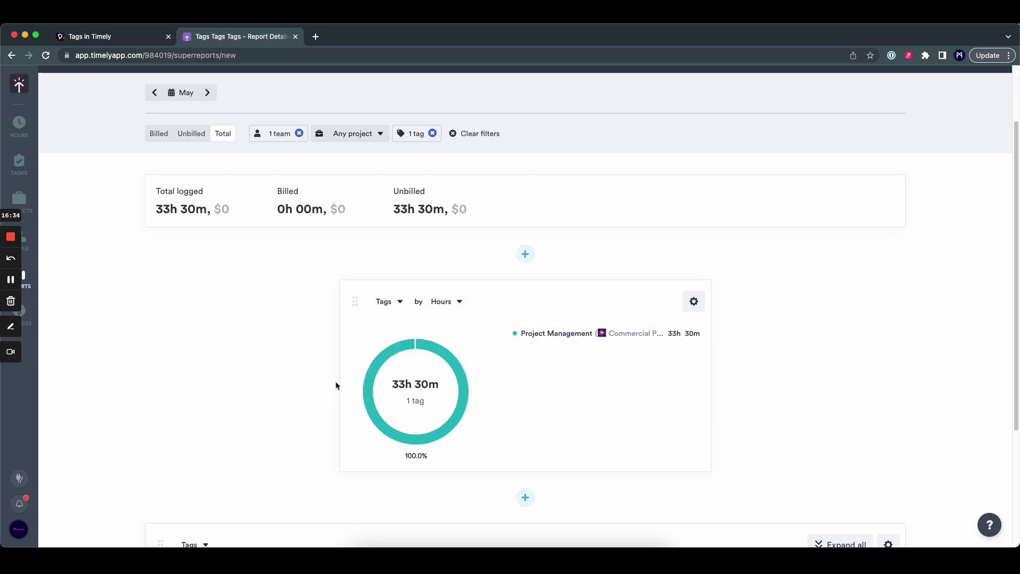
Step: Add a people table directly below the logged totals and review each person's hours for the filtered tag
{"action": "left_click", "coordinate": [524, 254]}
{"action": "mouse_move", "coordinate": [434, 267]}
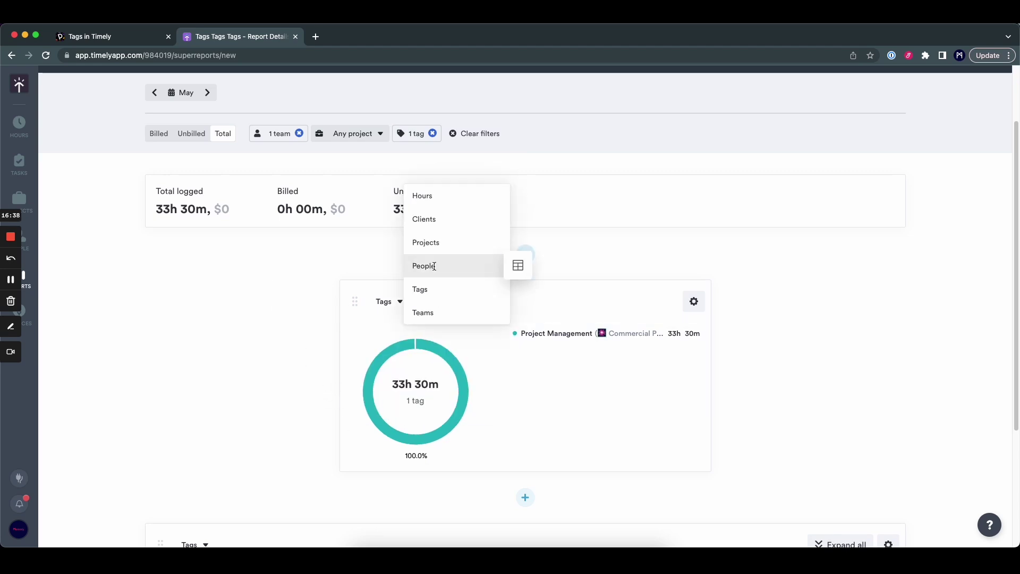
{"action": "left_click", "coordinate": [518, 265]}
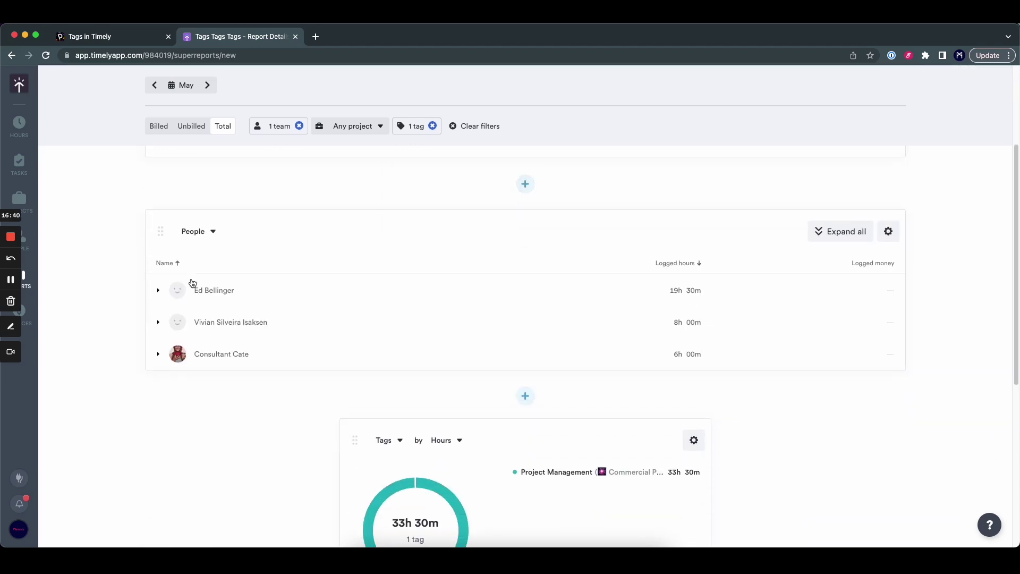
{"action": "scroll", "coordinate": [115, 294], "scroll_direction": "down", "scroll_amount": 3}
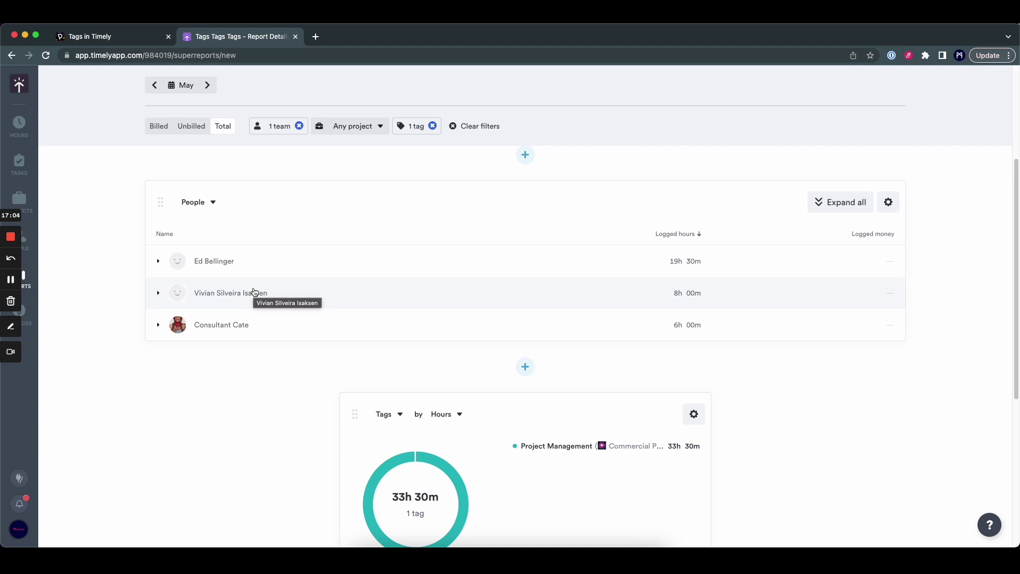
{"action": "scroll", "coordinate": [254, 291], "scroll_direction": "up", "scroll_amount": 4}
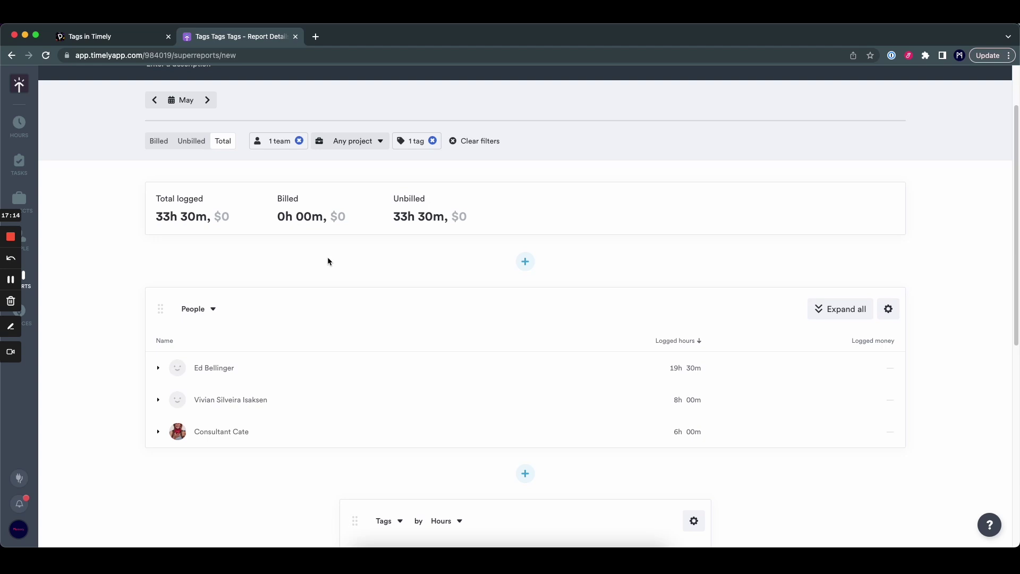
Step: Switch the tag filter from Project Management to the Production tag under Commercial Production
{"action": "left_click", "coordinate": [343, 153]}
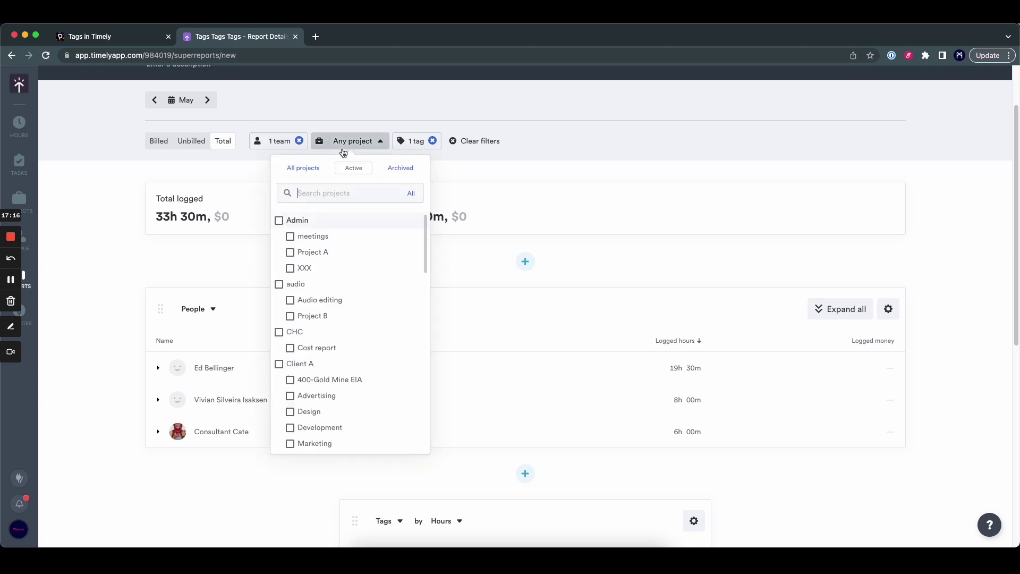
{"action": "left_click", "coordinate": [87, 218]}
{"action": "left_click", "coordinate": [407, 140]}
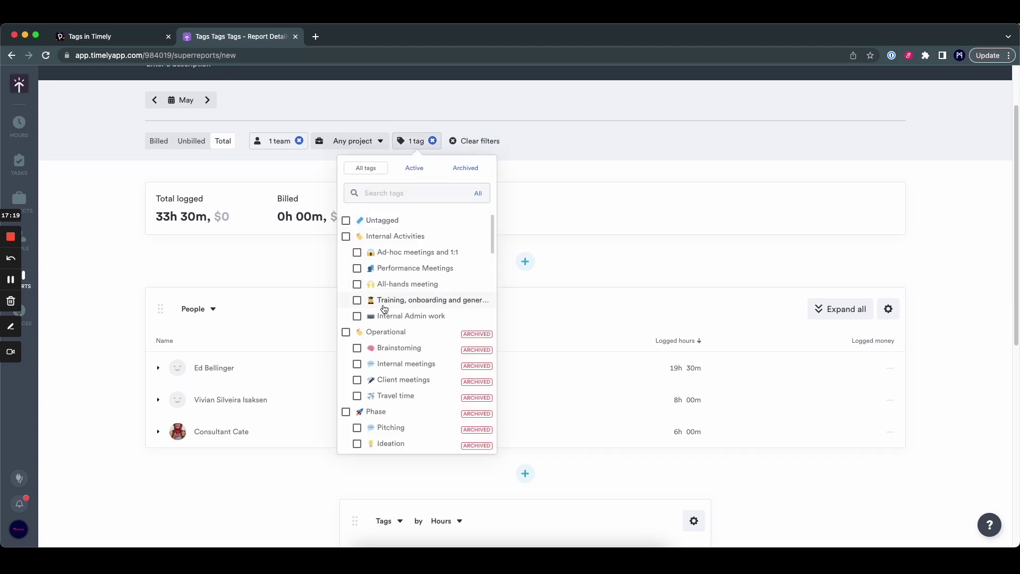
{"action": "scroll", "coordinate": [384, 310], "scroll_direction": "down", "scroll_amount": 10}
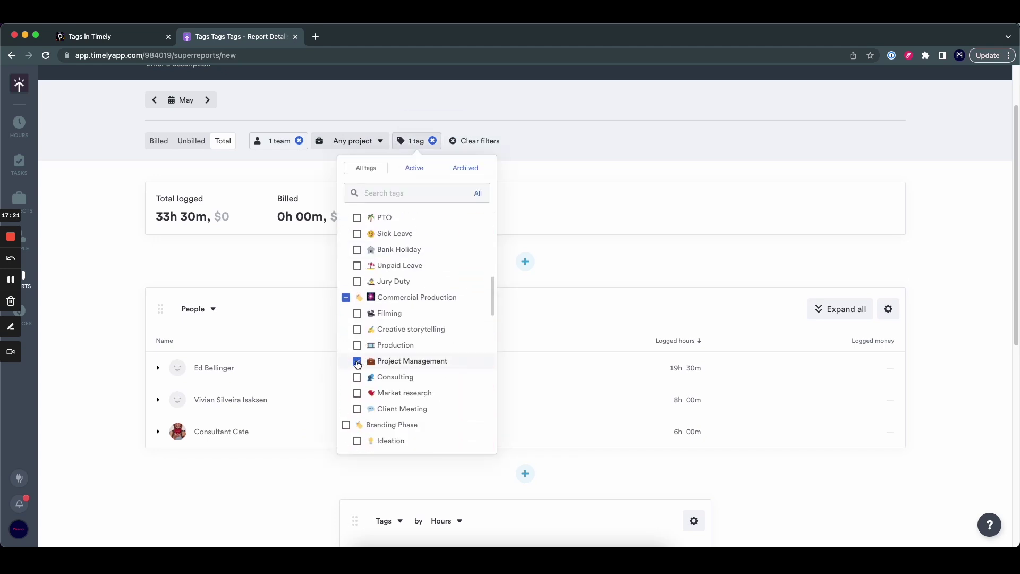
{"action": "left_click", "coordinate": [357, 362]}
{"action": "left_click", "coordinate": [357, 346]}
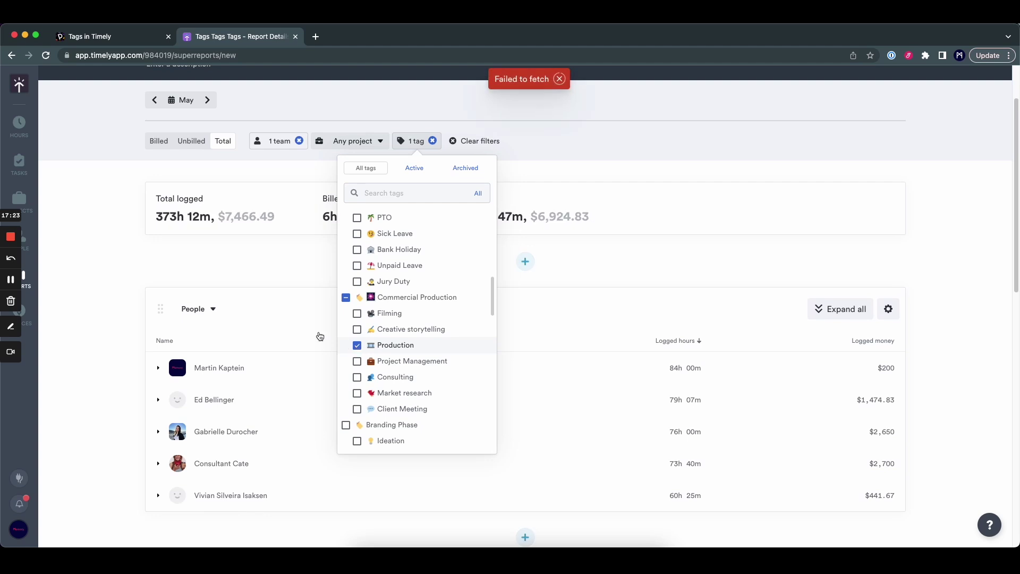
{"action": "left_click", "coordinate": [142, 275]}
Step: Add a clients table between the logged totals and the people table
{"action": "left_click", "coordinate": [526, 262]}
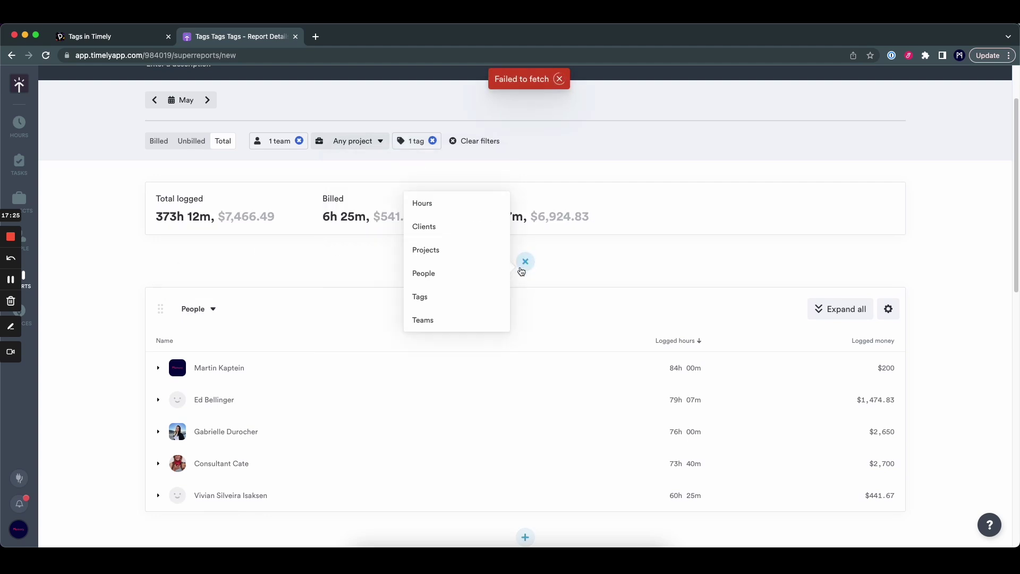
{"action": "mouse_move", "coordinate": [467, 235]}
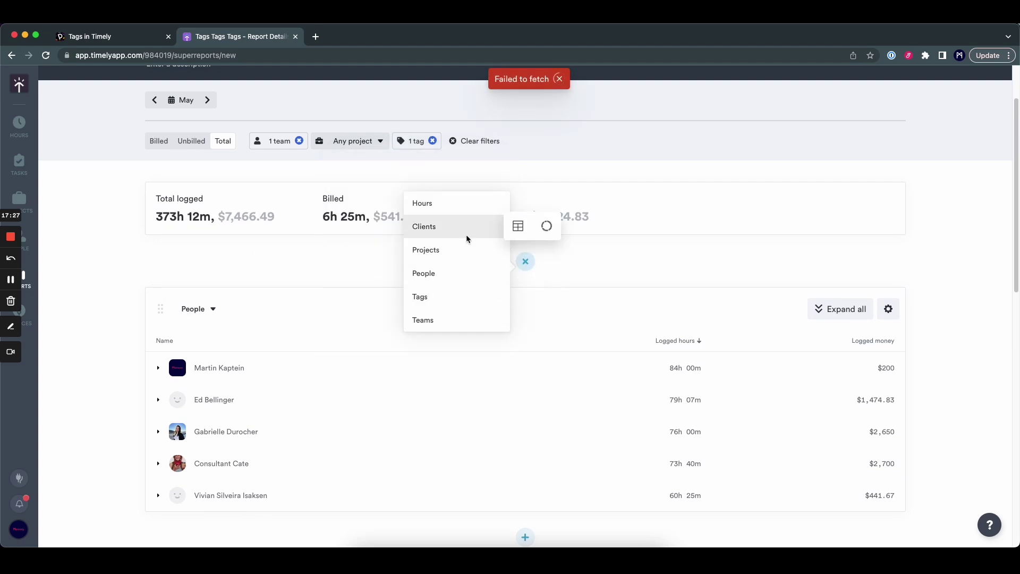
{"action": "left_click", "coordinate": [523, 228]}
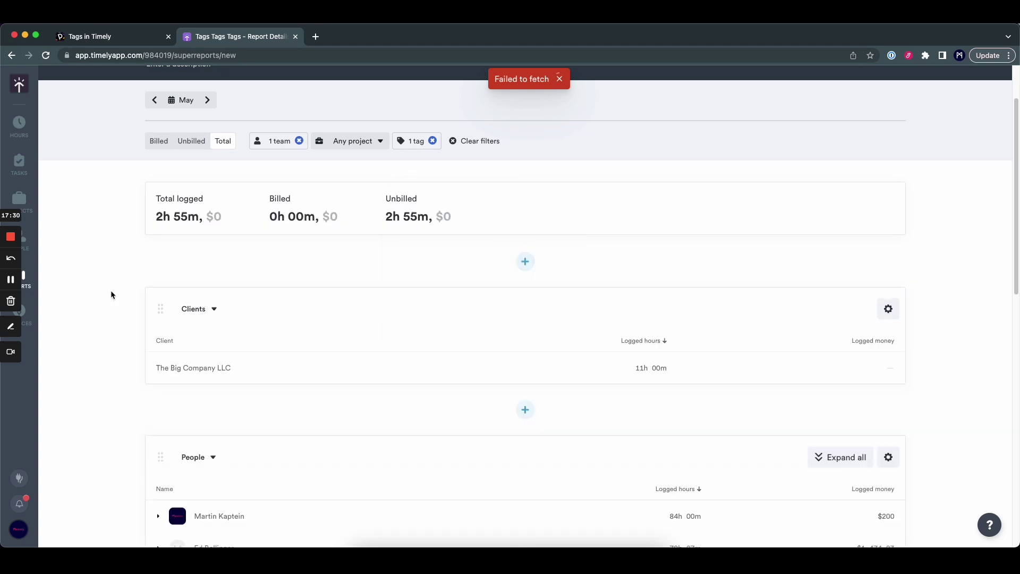
{"action": "scroll", "coordinate": [125, 279], "scroll_direction": "down", "scroll_amount": 3}
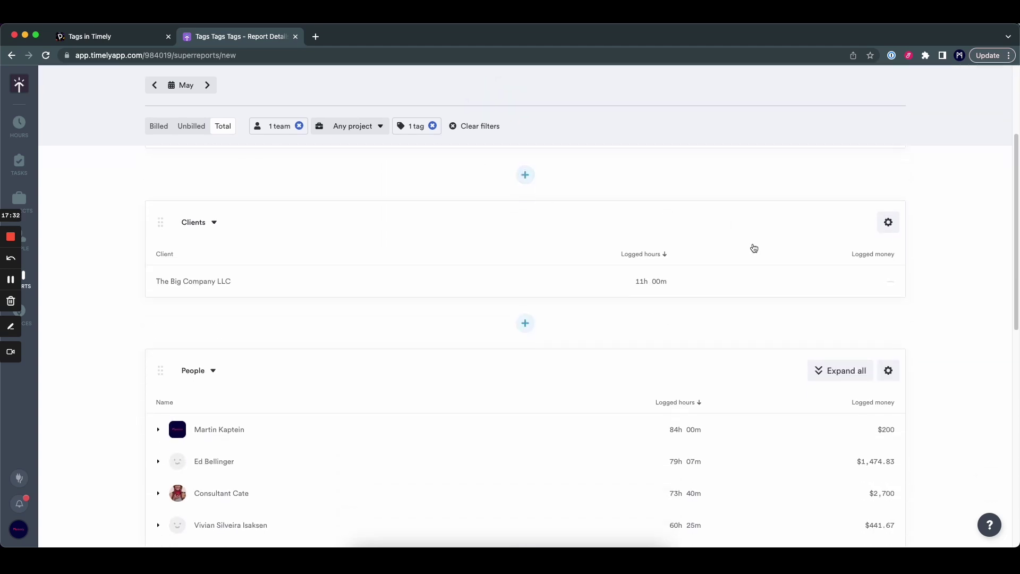
{"action": "scroll", "coordinate": [642, 278], "scroll_direction": "up", "scroll_amount": 3}
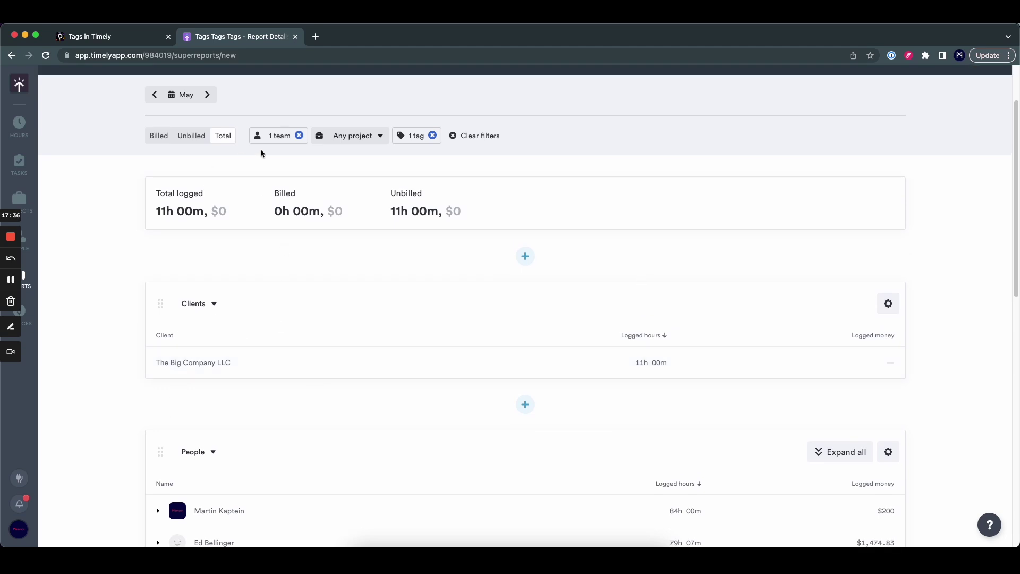
Step: Add a donut chart of clients by hours above the clients table and review it with the logged totals
{"action": "left_click", "coordinate": [524, 260]}
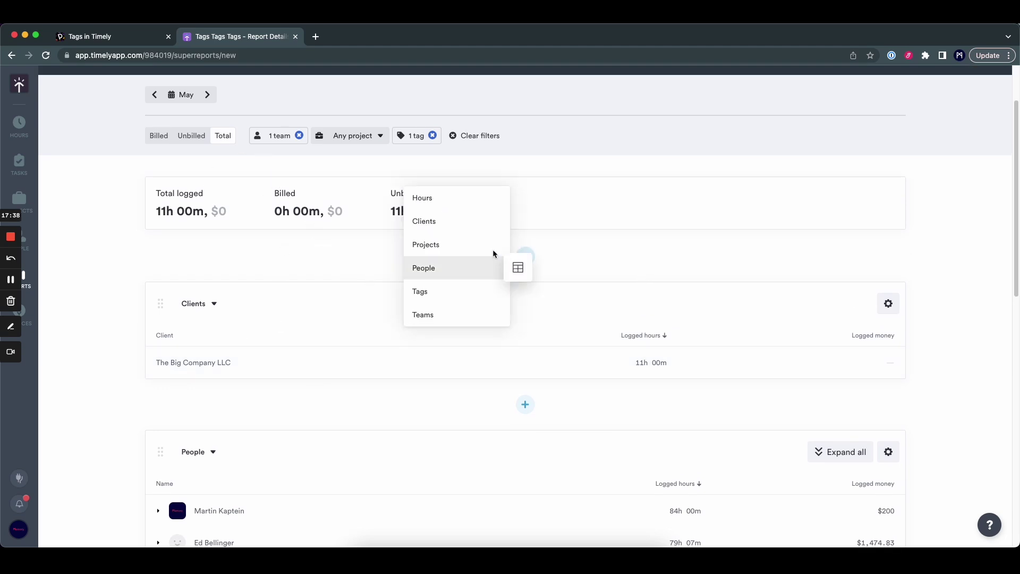
{"action": "mouse_move", "coordinate": [473, 221]}
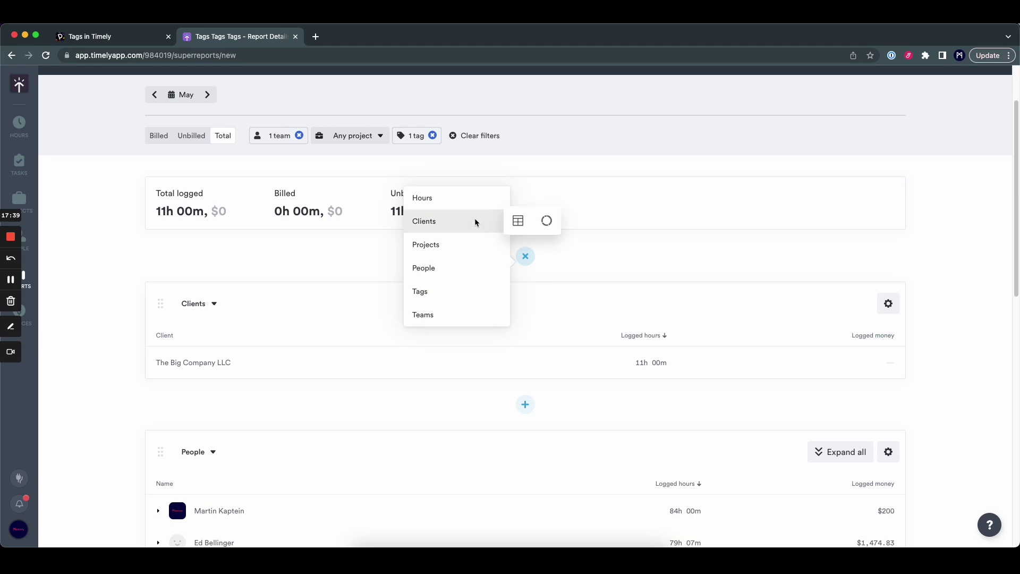
{"action": "left_click", "coordinate": [542, 222]}
{"action": "scroll", "coordinate": [361, 303], "scroll_direction": "down", "scroll_amount": 4}
{"action": "scroll", "coordinate": [277, 319], "scroll_direction": "up", "scroll_amount": 2}
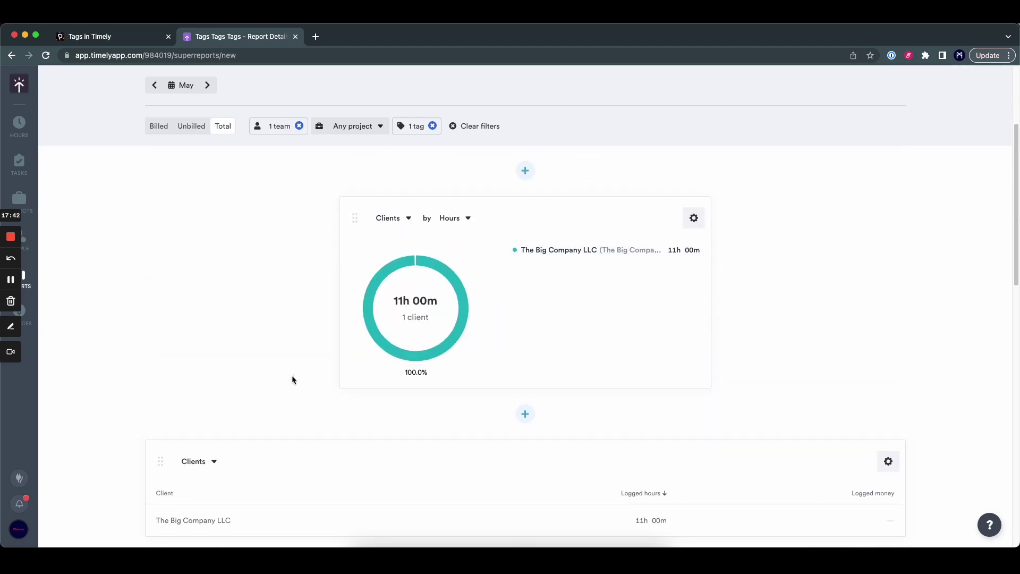
{"action": "scroll", "coordinate": [254, 353], "scroll_direction": "up", "scroll_amount": 1}
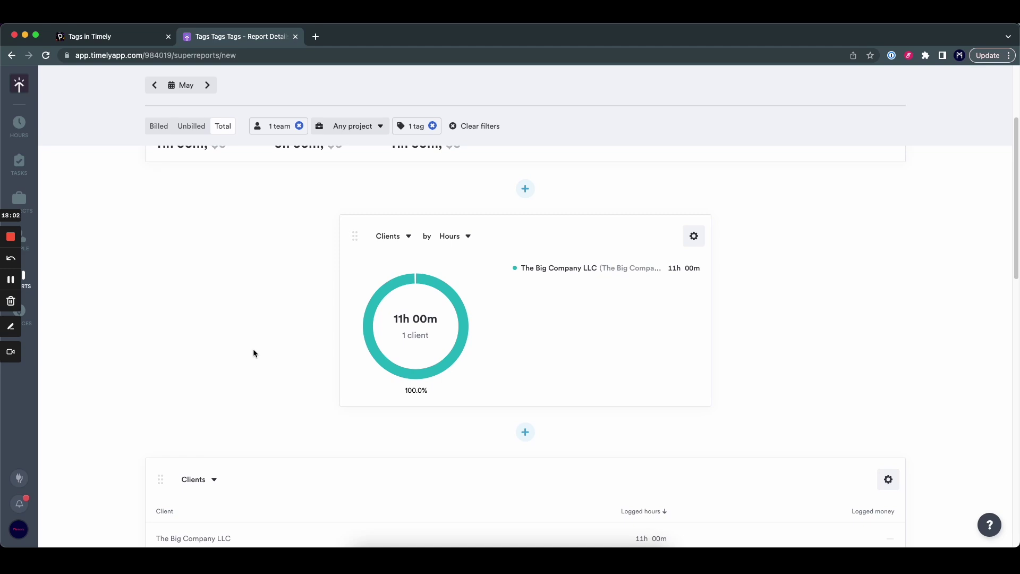
{"action": "scroll", "coordinate": [253, 351], "scroll_direction": "up", "scroll_amount": 3}
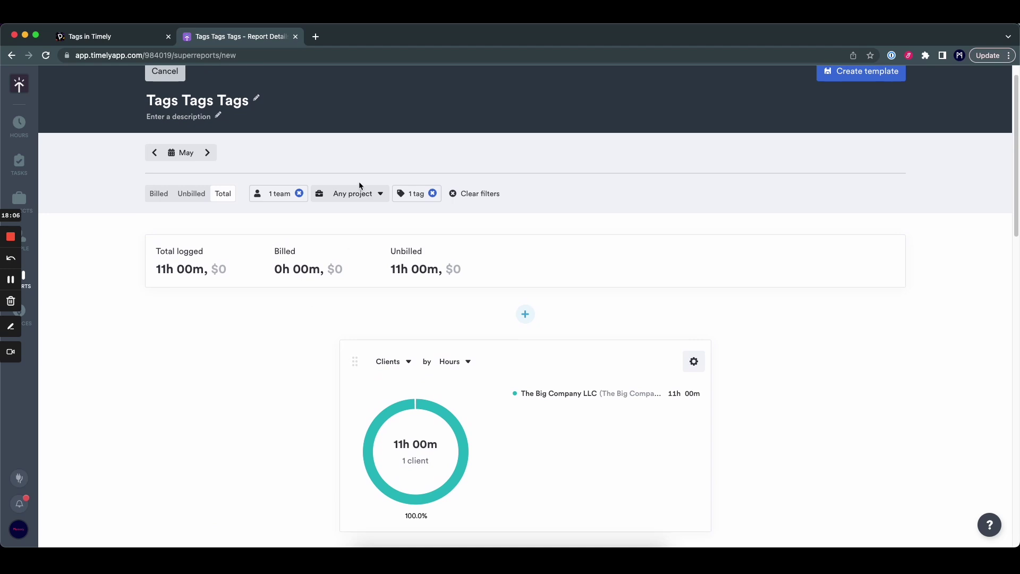
{"action": "scroll", "coordinate": [680, 137], "scroll_direction": "up", "scroll_amount": 1}
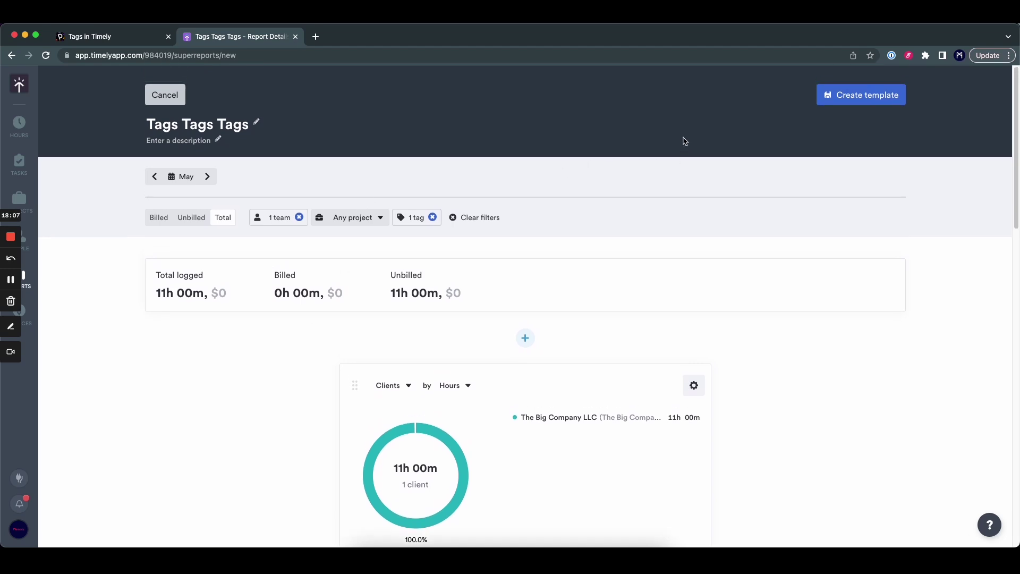
Step: Create the Tags Tags Tags report template and reopen it from the reports dashboard
{"action": "left_click", "coordinate": [882, 97]}
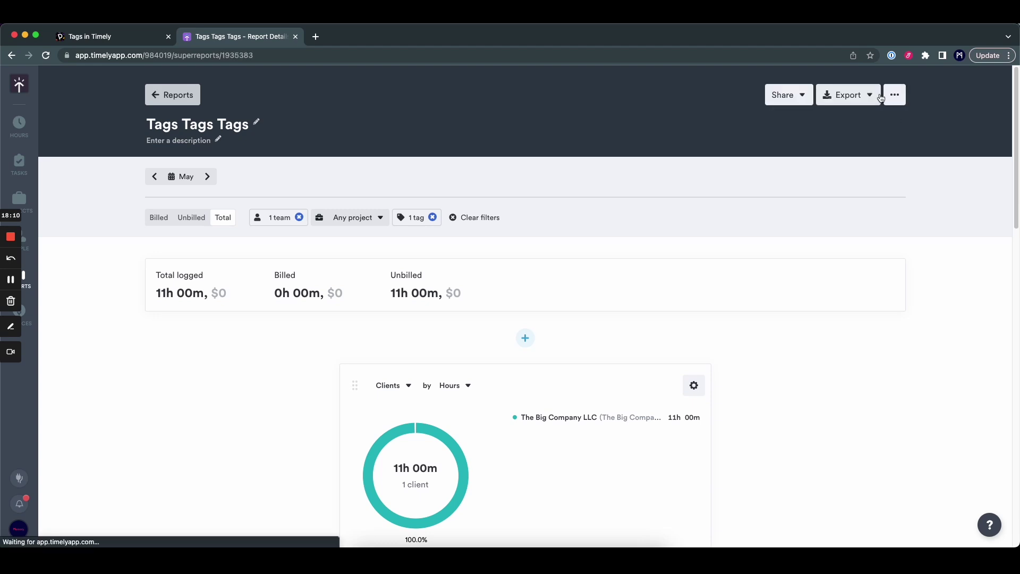
{"action": "left_click", "coordinate": [171, 95]}
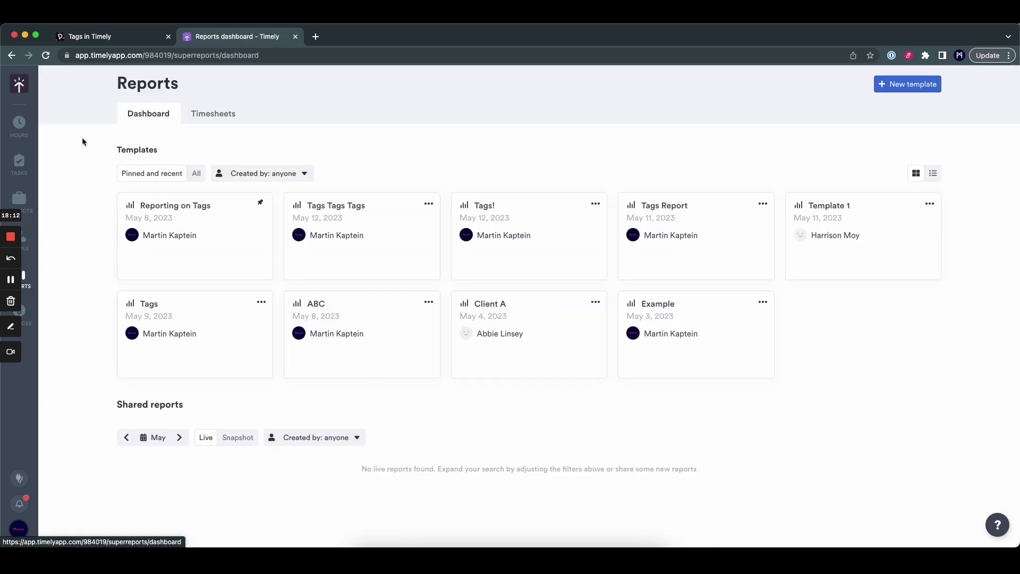
{"action": "left_click", "coordinate": [372, 208]}
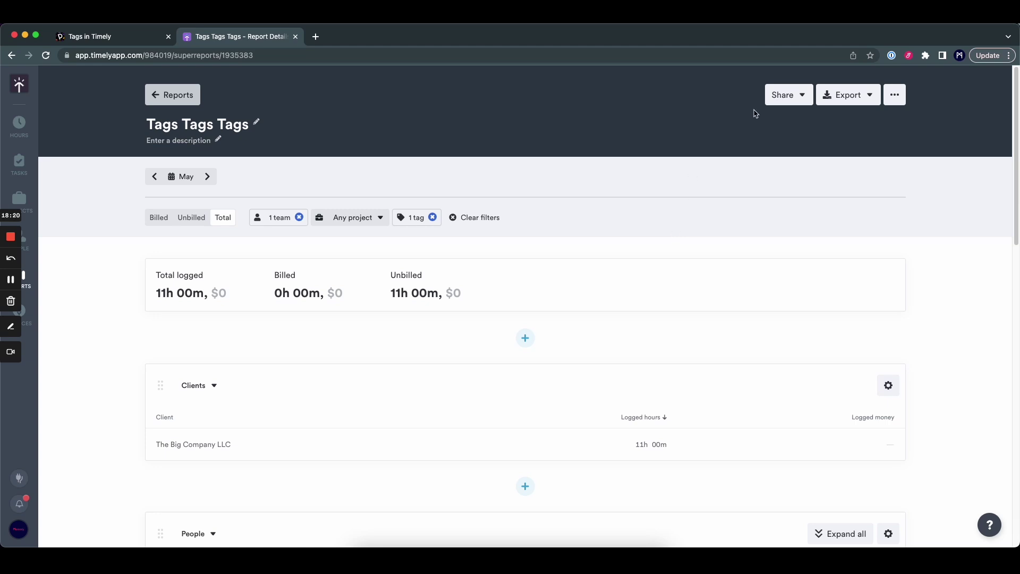
Step: Review the report's sharing options and the included columns for an Excel (.xlsx) export, then cancel without exporting
{"action": "left_click", "coordinate": [781, 96]}
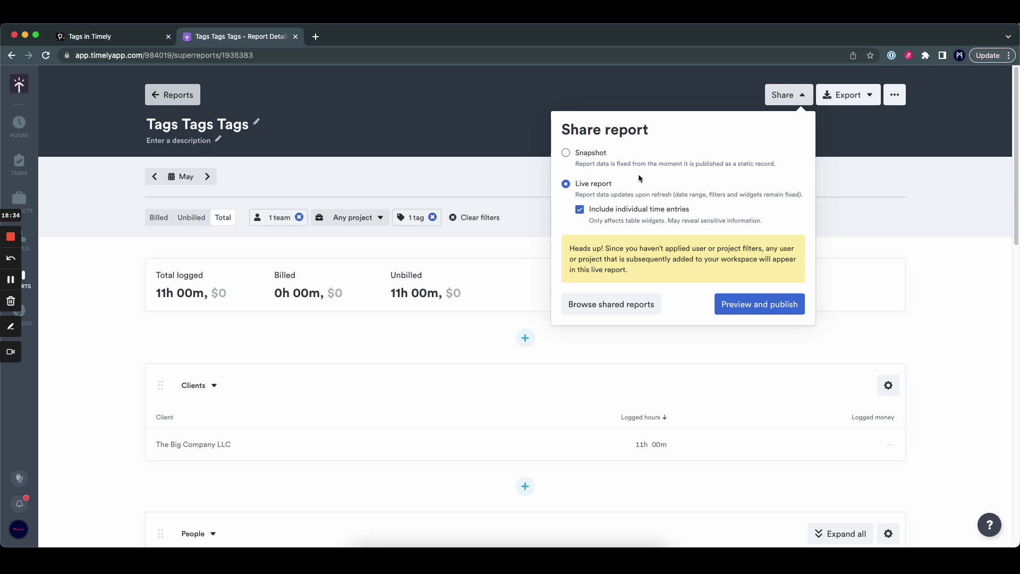
{"action": "left_click", "coordinate": [847, 96]}
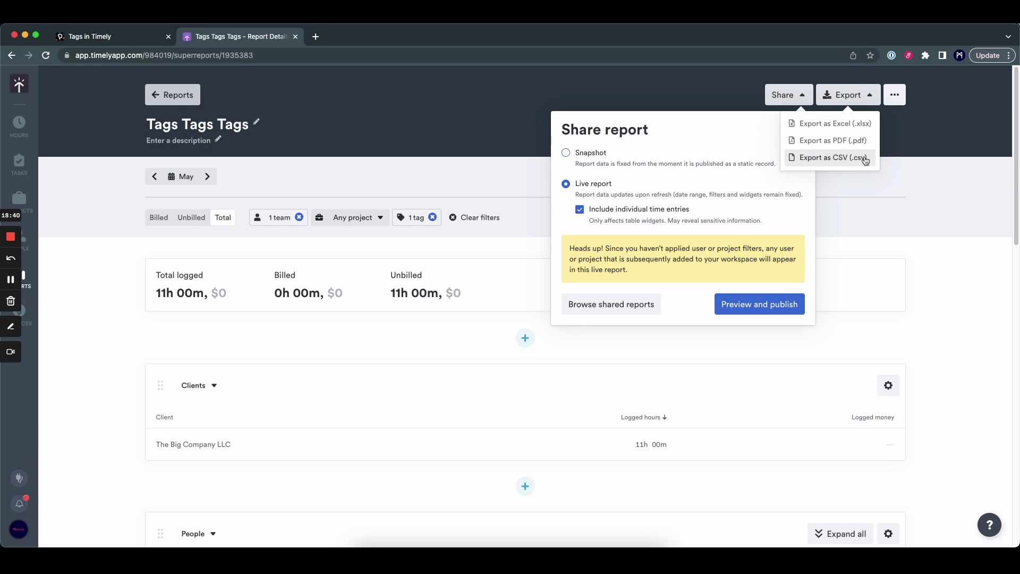
{"action": "left_click", "coordinate": [824, 124]}
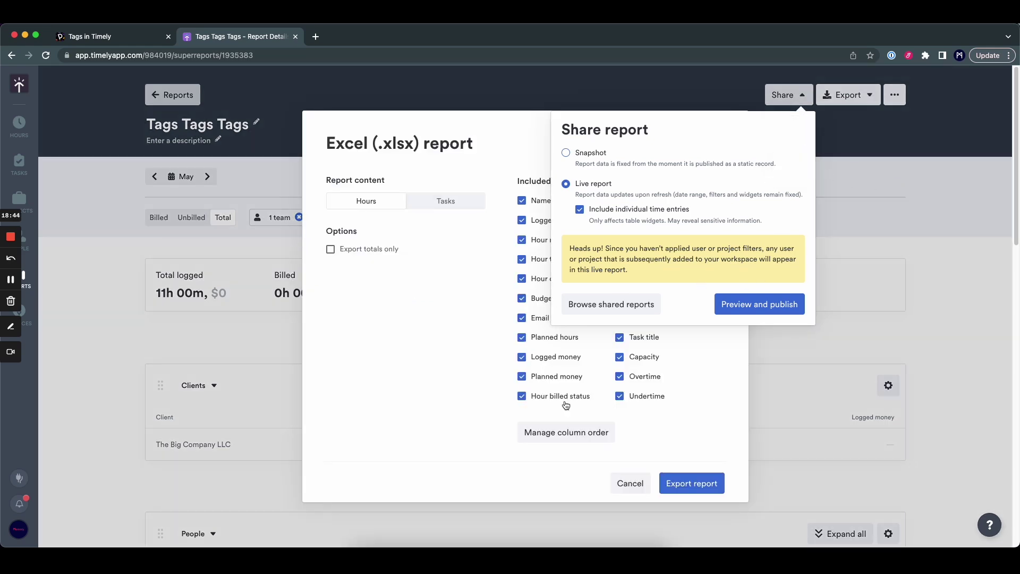
{"action": "left_click", "coordinate": [627, 485]}
{"action": "left_click", "coordinate": [841, 101]}
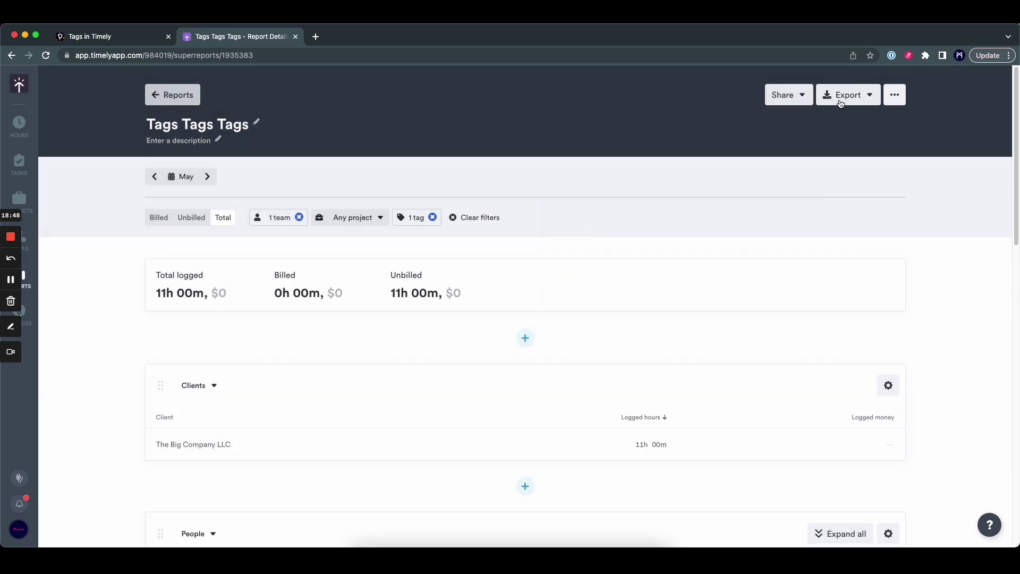
{"action": "left_click", "coordinate": [841, 101]}
{"action": "left_click", "coordinate": [824, 124]}
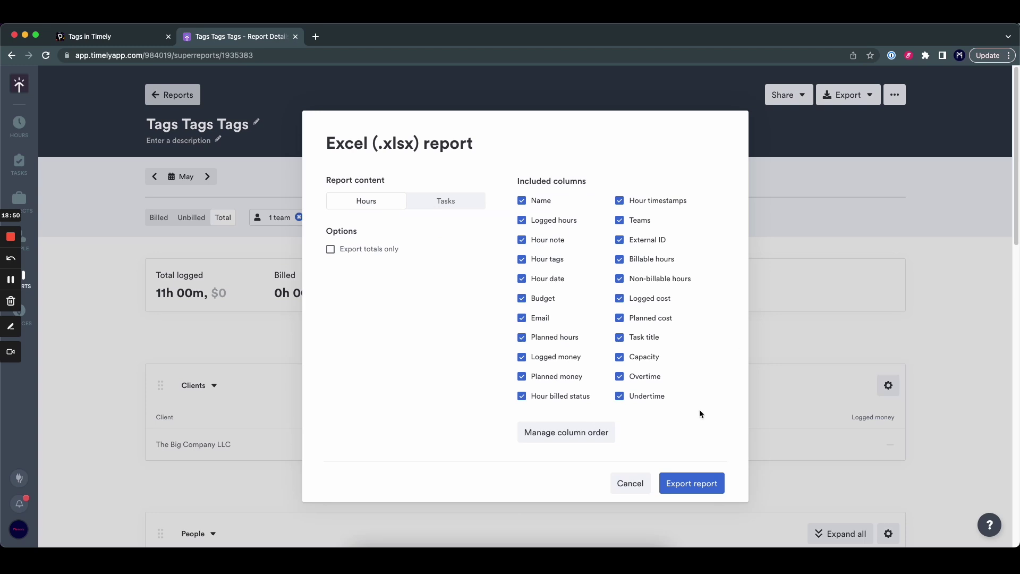
{"action": "left_click", "coordinate": [627, 483]}
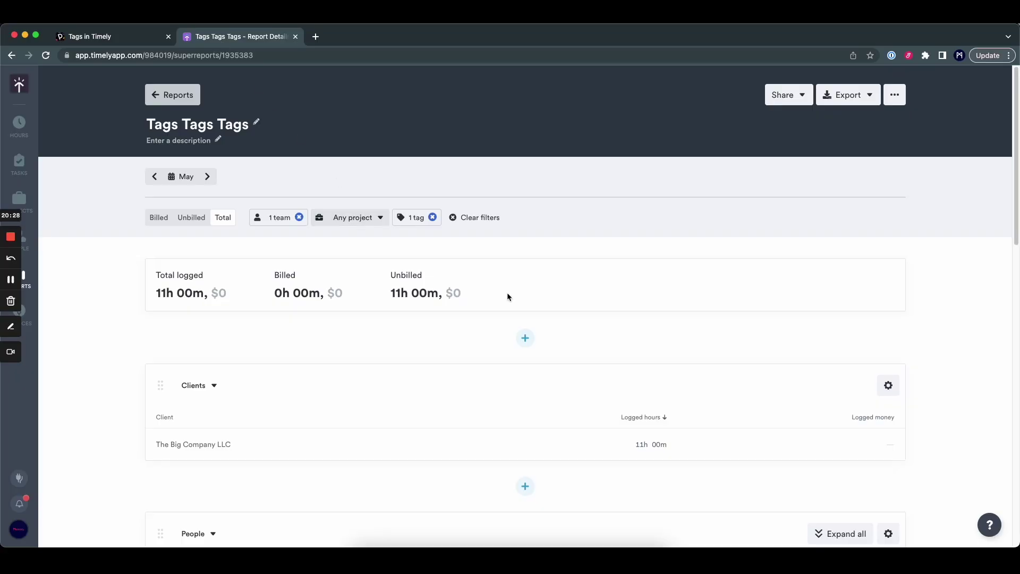
Step: View the available help and support options, then close them
{"action": "left_click", "coordinate": [990, 525]}
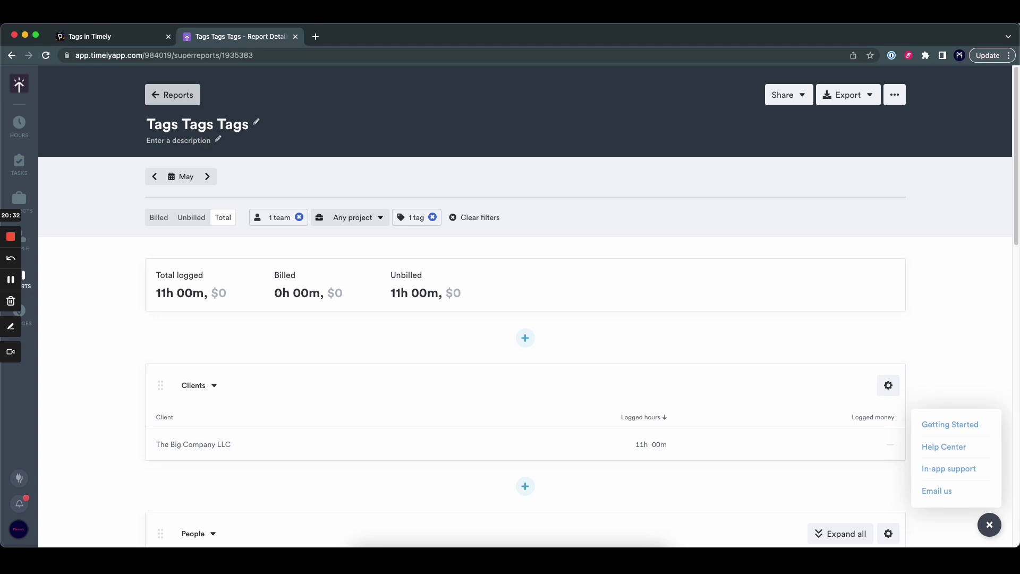
{"action": "left_click", "coordinate": [990, 525]}
{"action": "left_click", "coordinate": [990, 525]}
{"action": "left_click", "coordinate": [990, 526]}
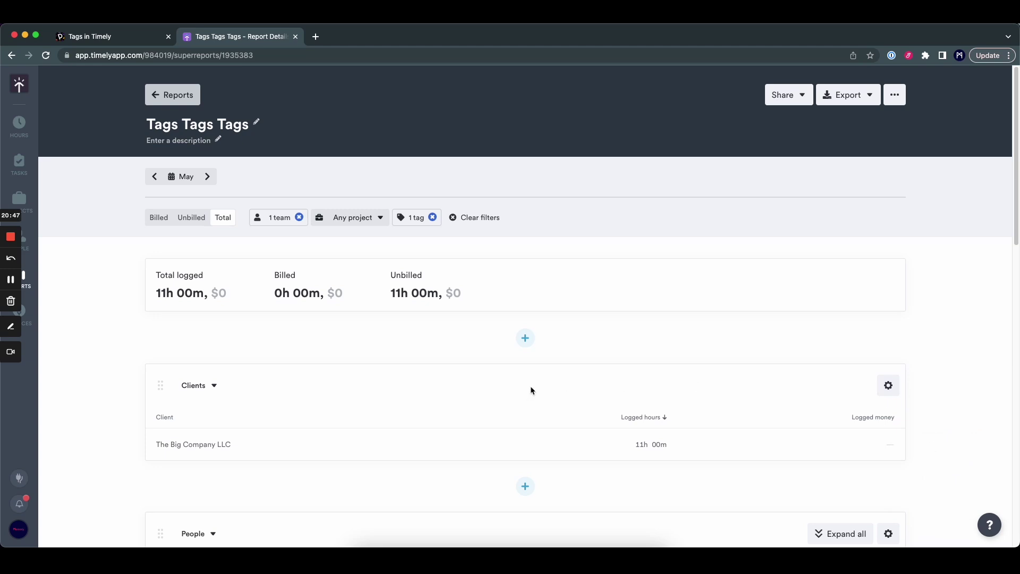